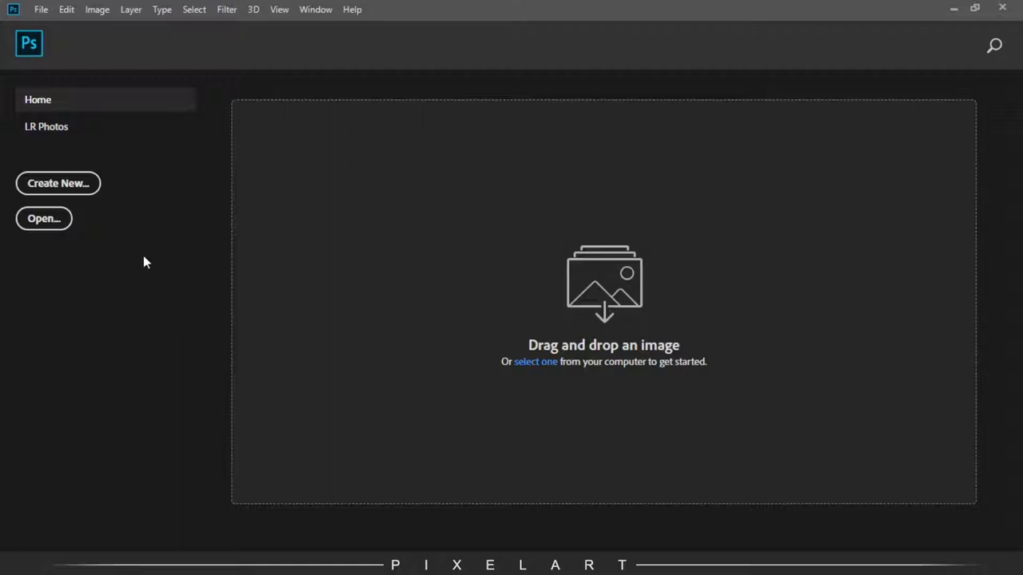
- Create a new blank 1300 × 900 pixel document
click(76, 184)
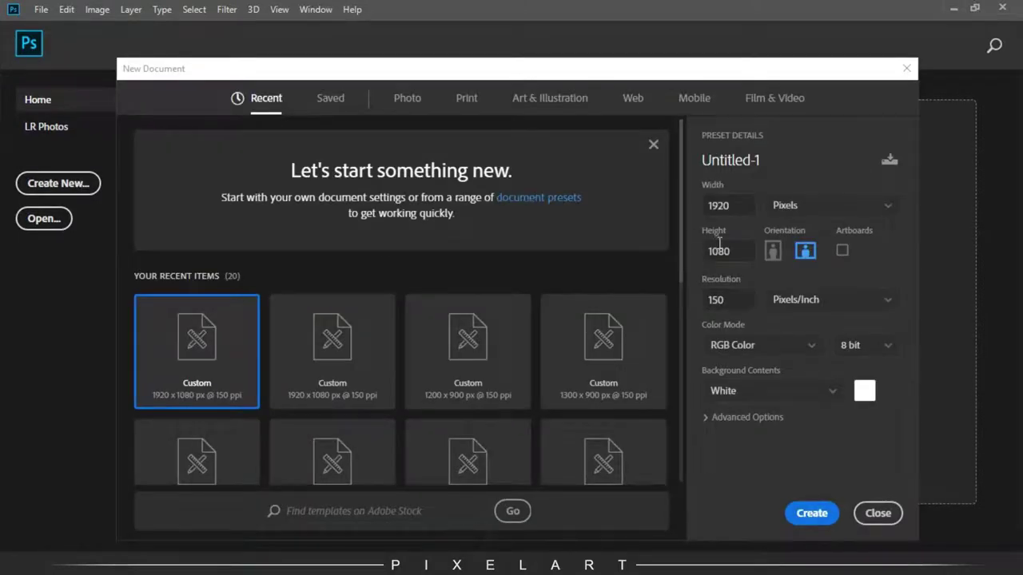
double_click(719, 206)
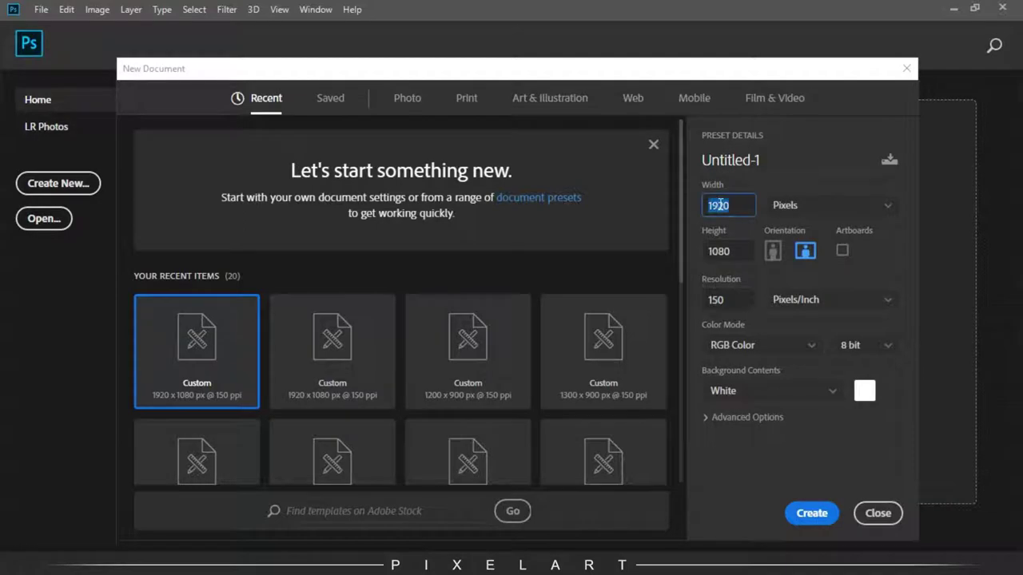
text(1300)
double_click(718, 255)
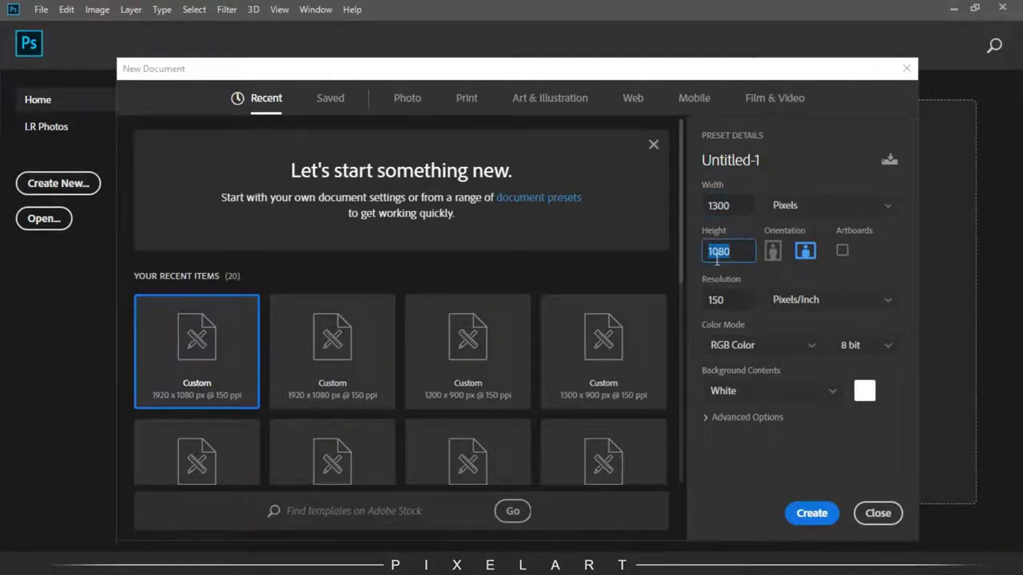
text(90)
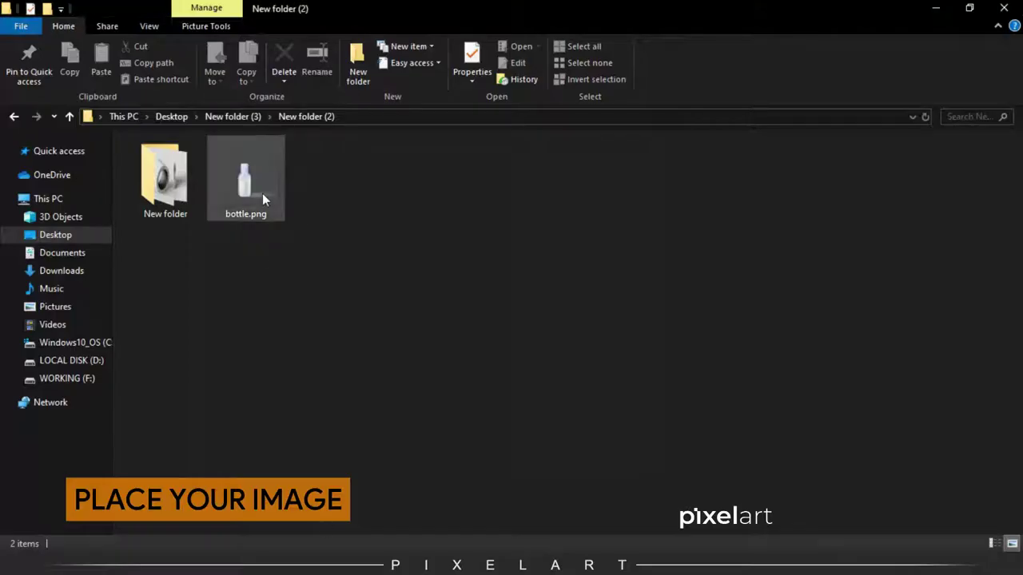
- Place bottle.png on the canvas as its own layer, scaled up to fill it
mouse_move(263, 199)
mouse_down()
mouse_move(495, 376)
mouse_move(499, 332)
mouse_up()
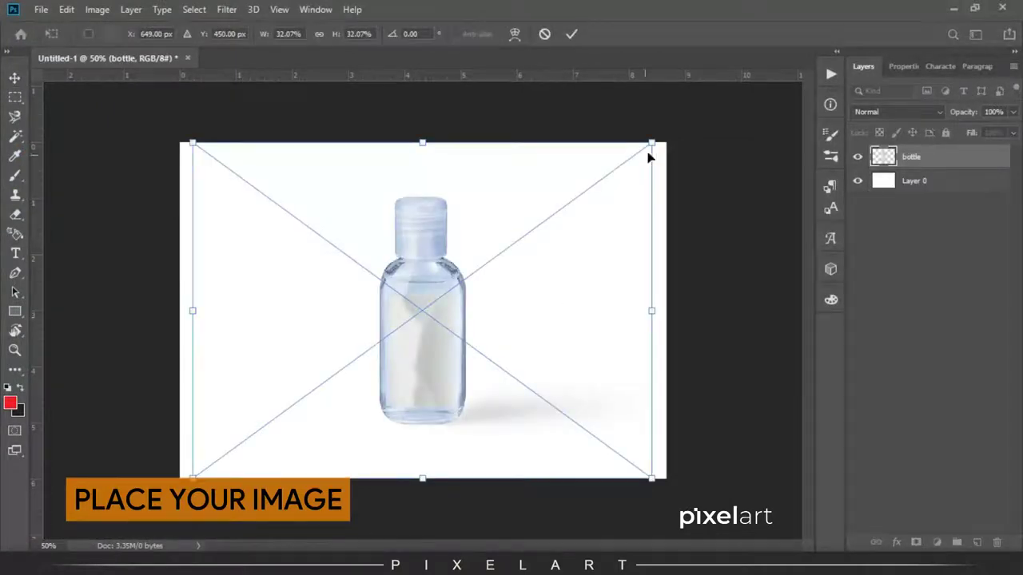
drag(653, 144, 675, 138)
key(Return)
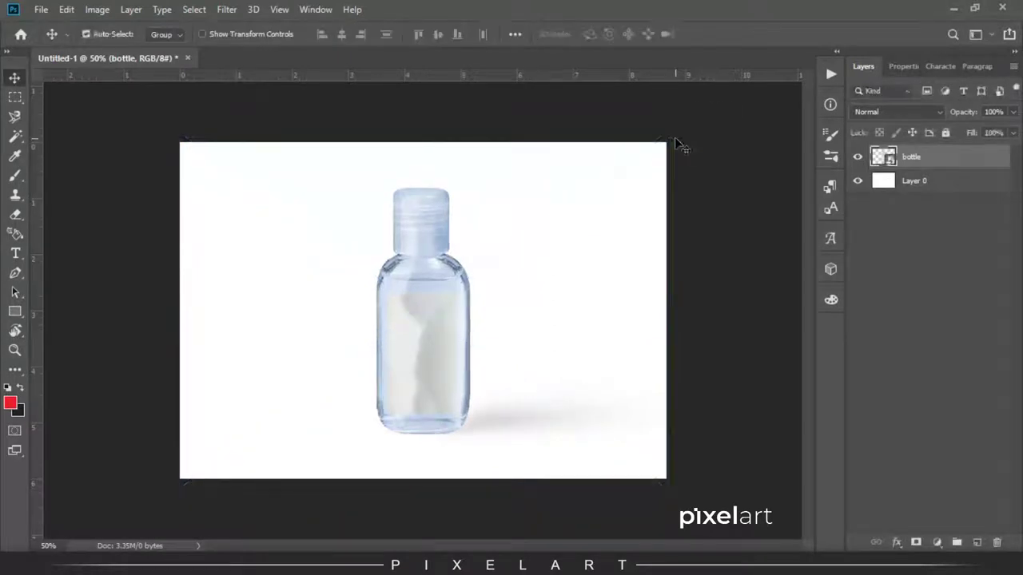
key(ctrl+plus)
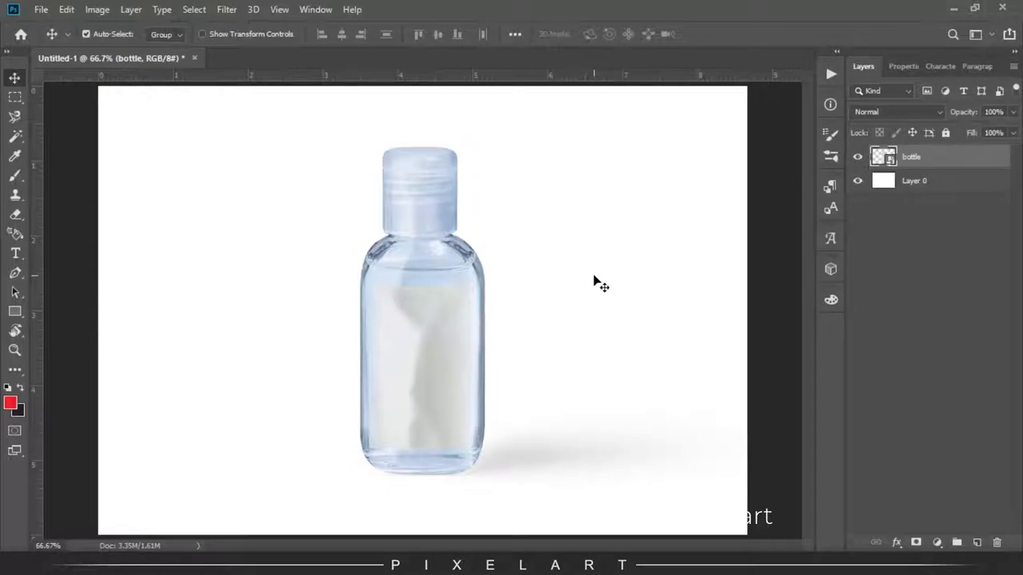
key(ctrl+minus)
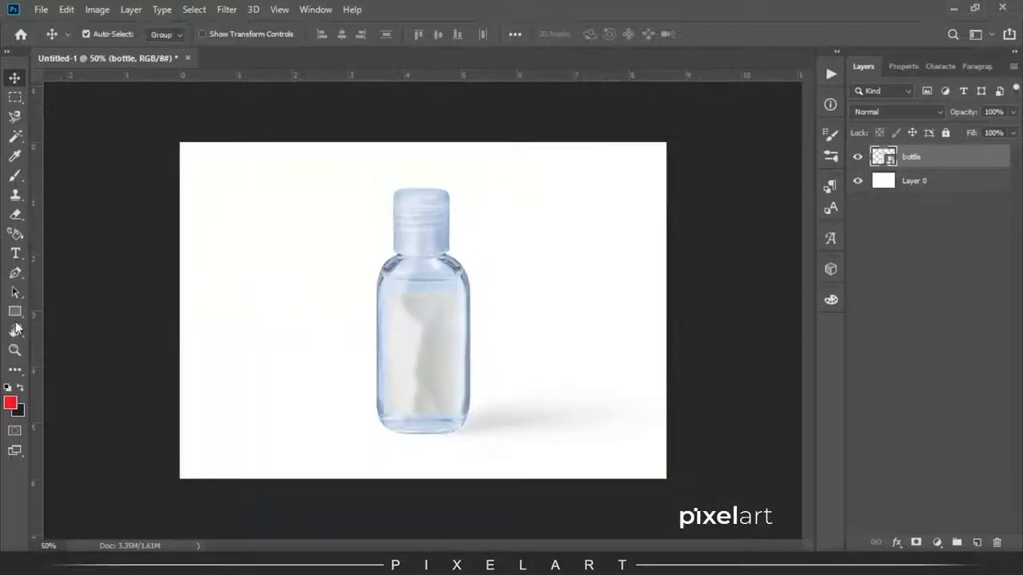
- Draw a rectangle over the bottle's label area and select the new Rectangle 1 layer
click(13, 313)
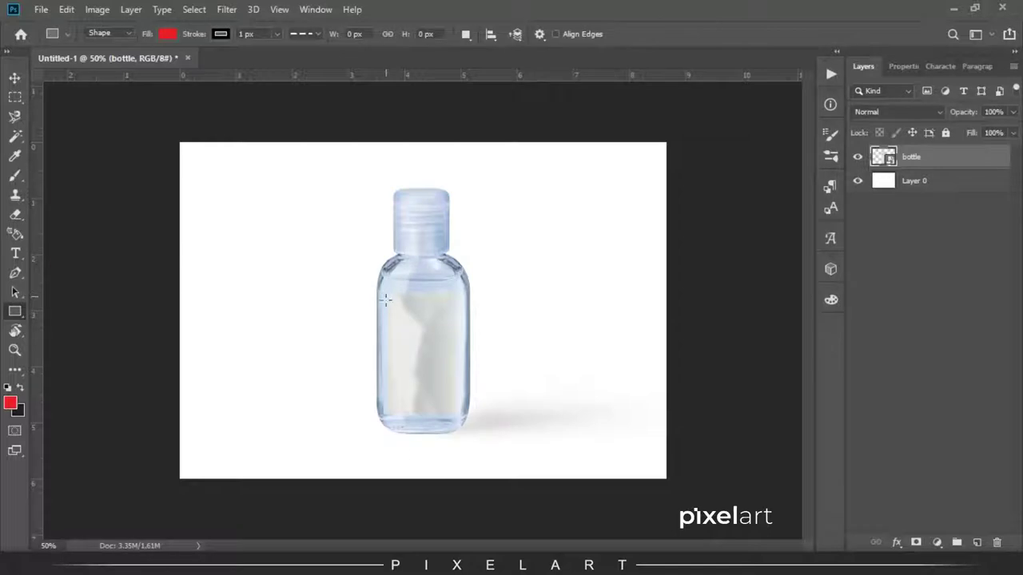
click(14, 78)
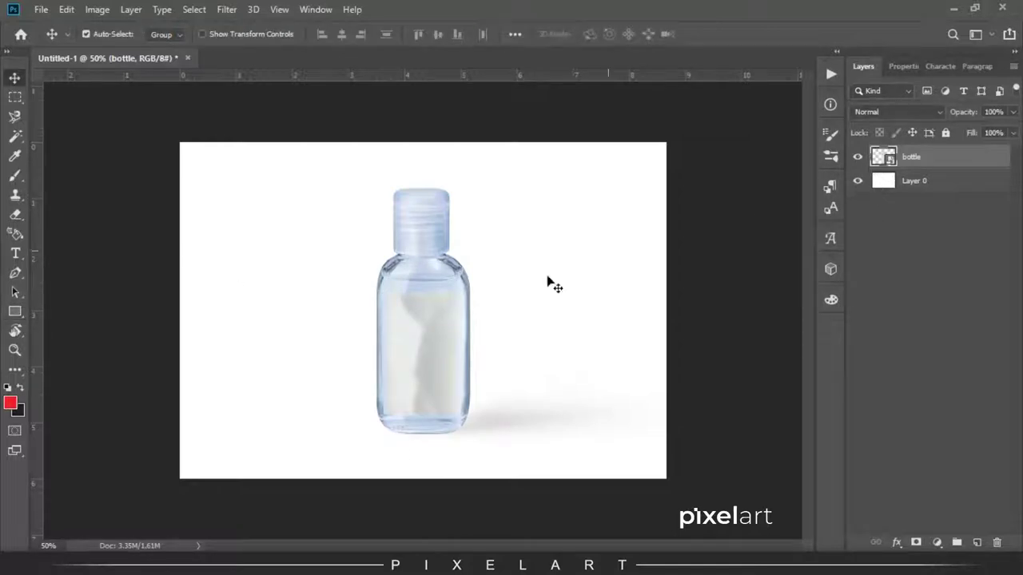
click(12, 314)
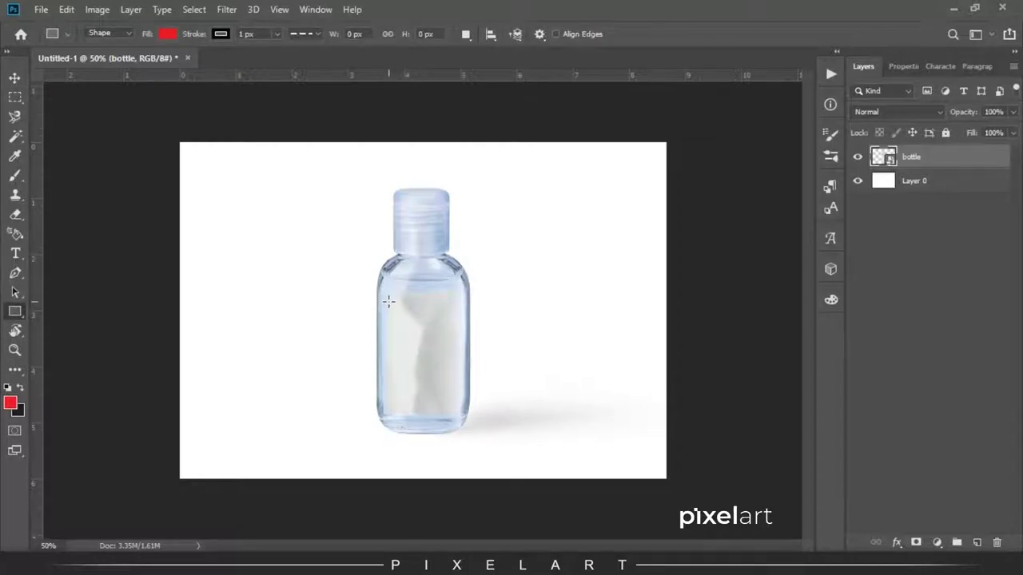
drag(388, 298, 457, 405)
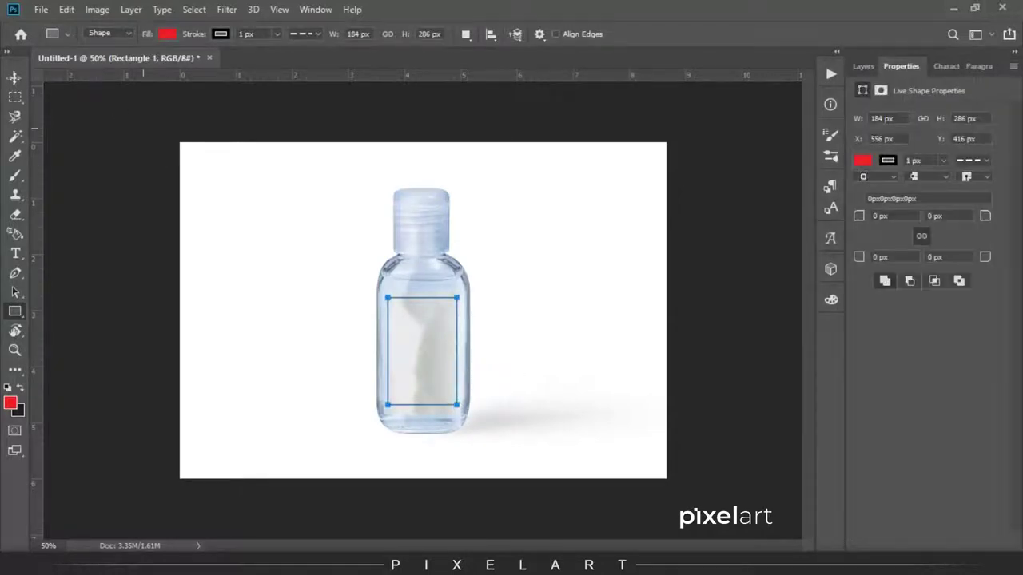
click(15, 79)
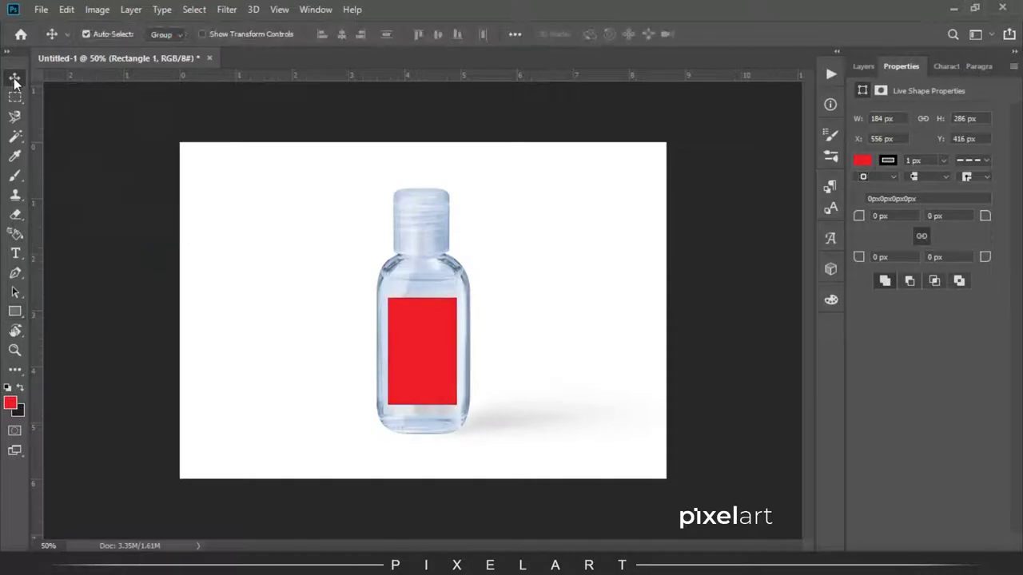
click(40, 104)
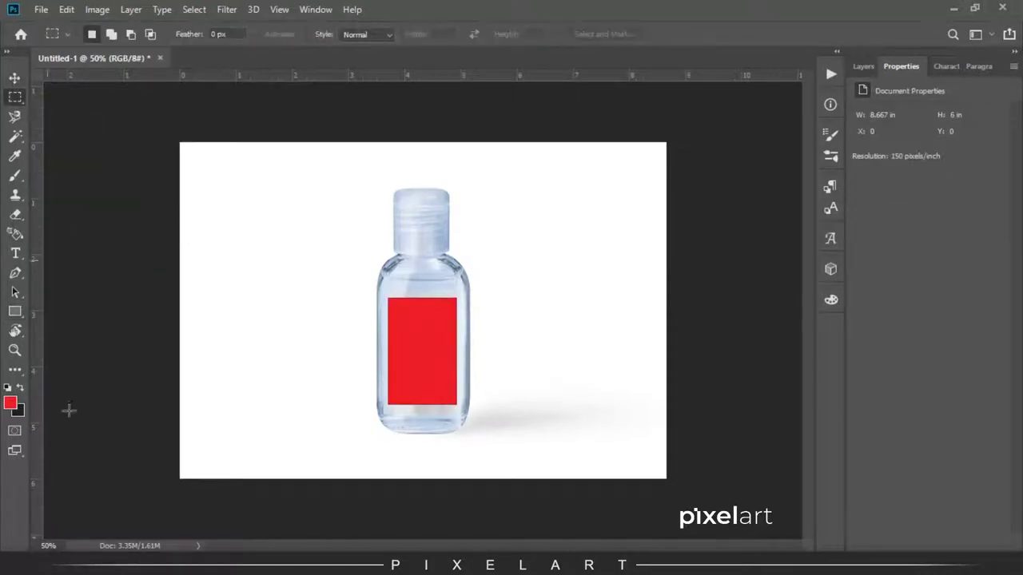
click(15, 77)
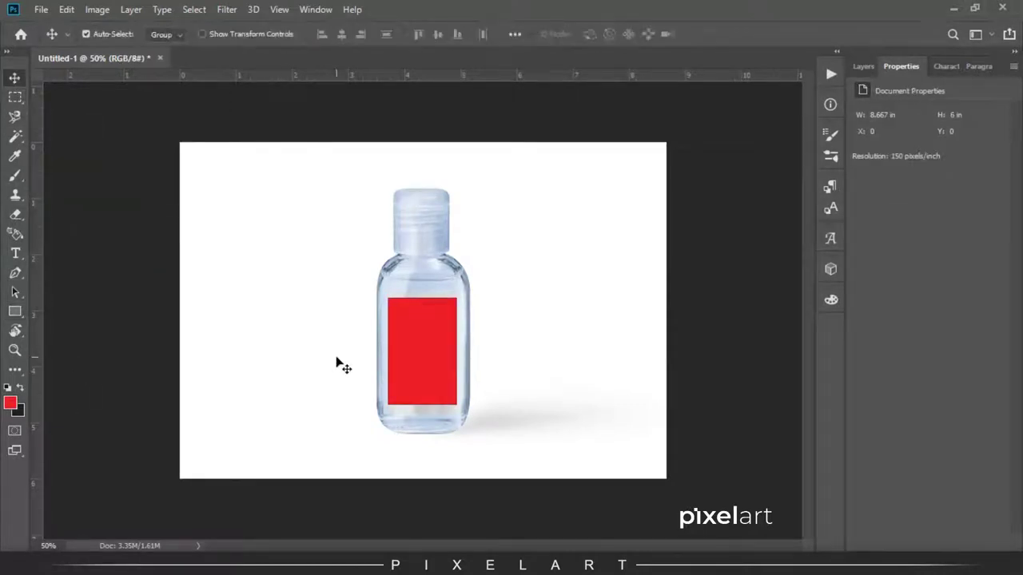
click(863, 67)
click(930, 165)
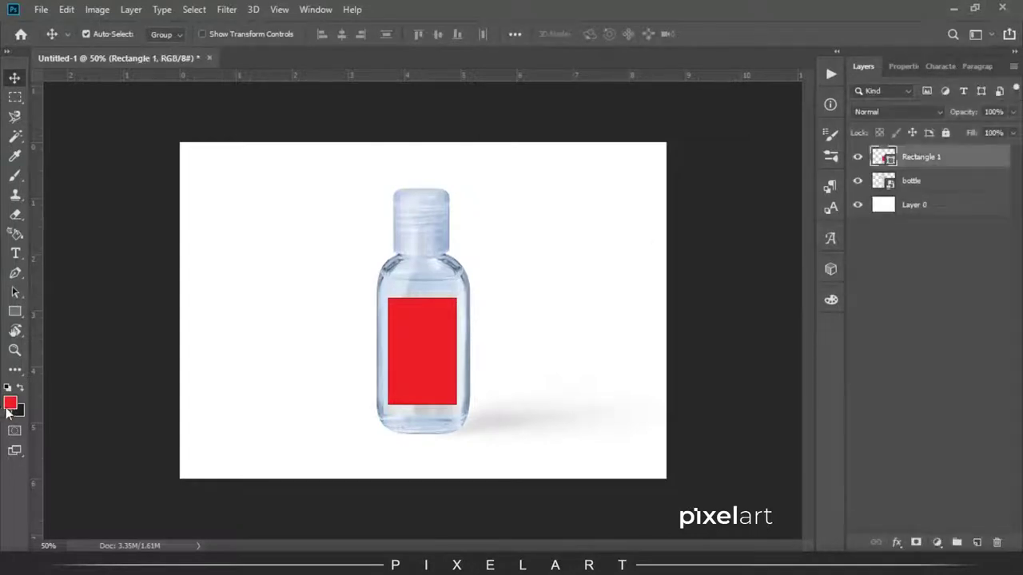
- Fill the label rectangle with a light blue background colour
key(ctrl+BackSpace)
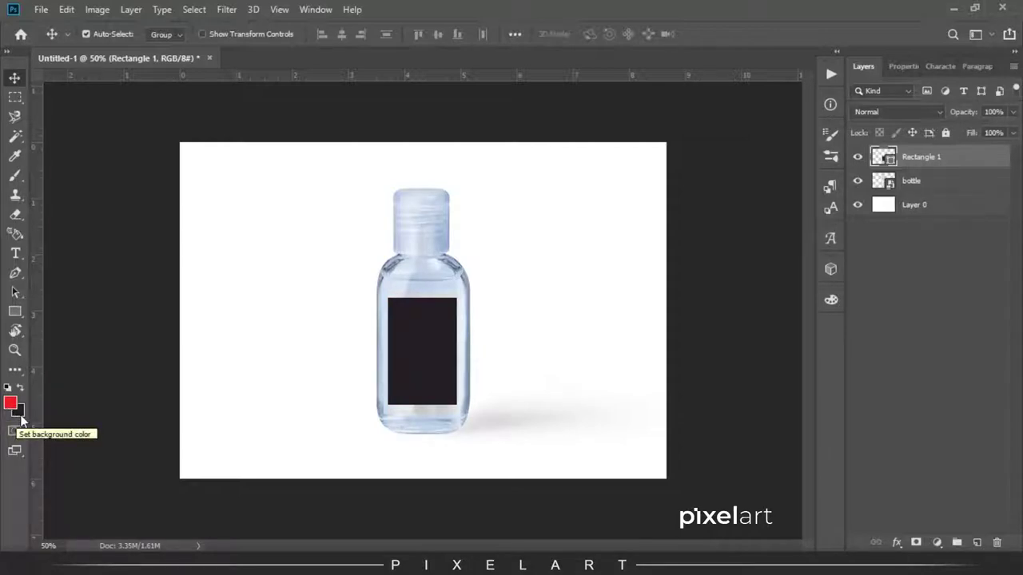
click(20, 417)
mouse_move(805, 351)
mouse_down()
mouse_move(807, 375)
mouse_move(668, 265)
mouse_move(690, 335)
mouse_move(680, 363)
mouse_move(635, 292)
mouse_move(701, 258)
mouse_move(757, 275)
mouse_up()
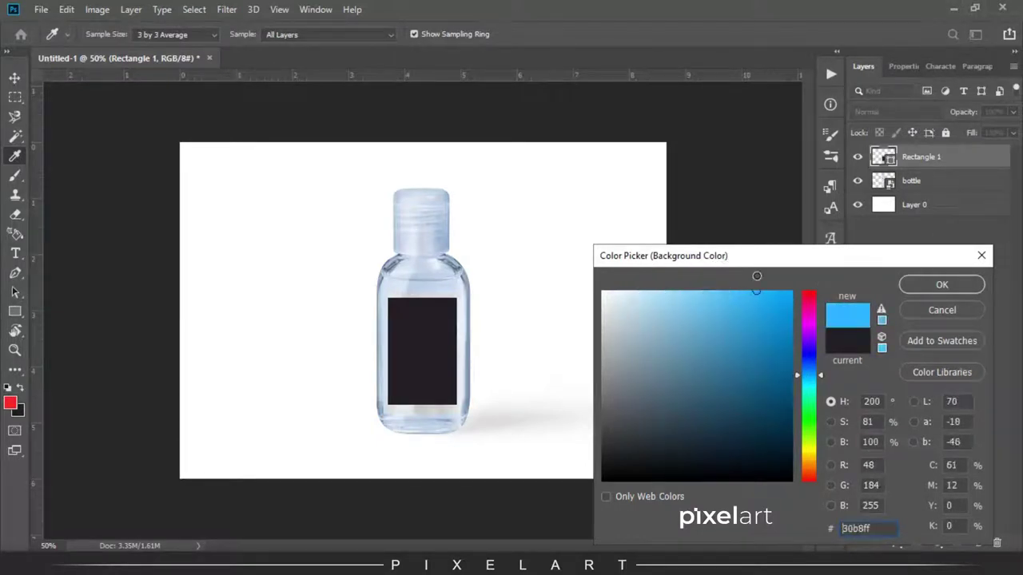
click(917, 286)
key(v)
key(ctrl+BackSpace)
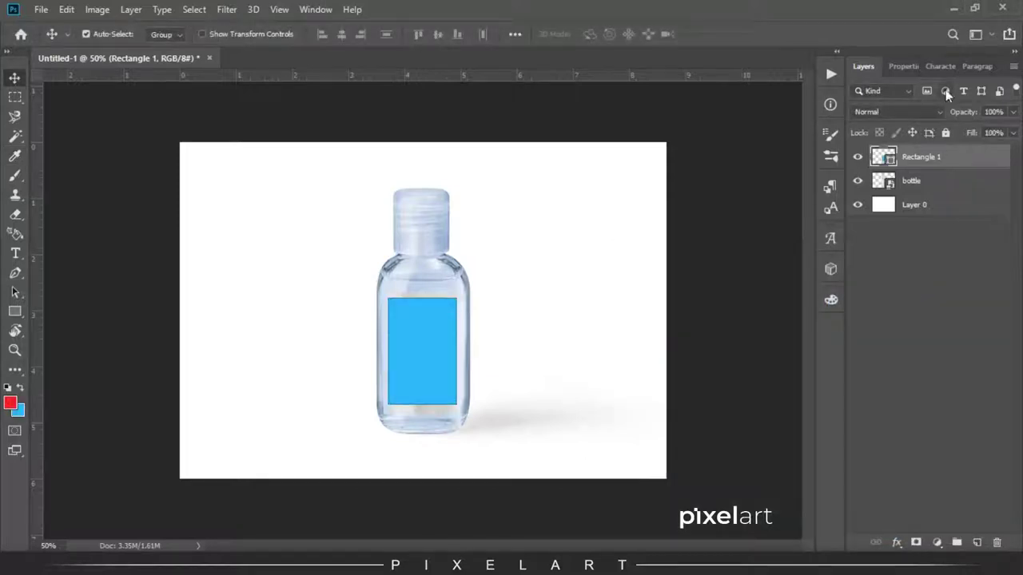
- Remove the rectangle's outline and round all its corners to 17 px
click(901, 66)
click(894, 162)
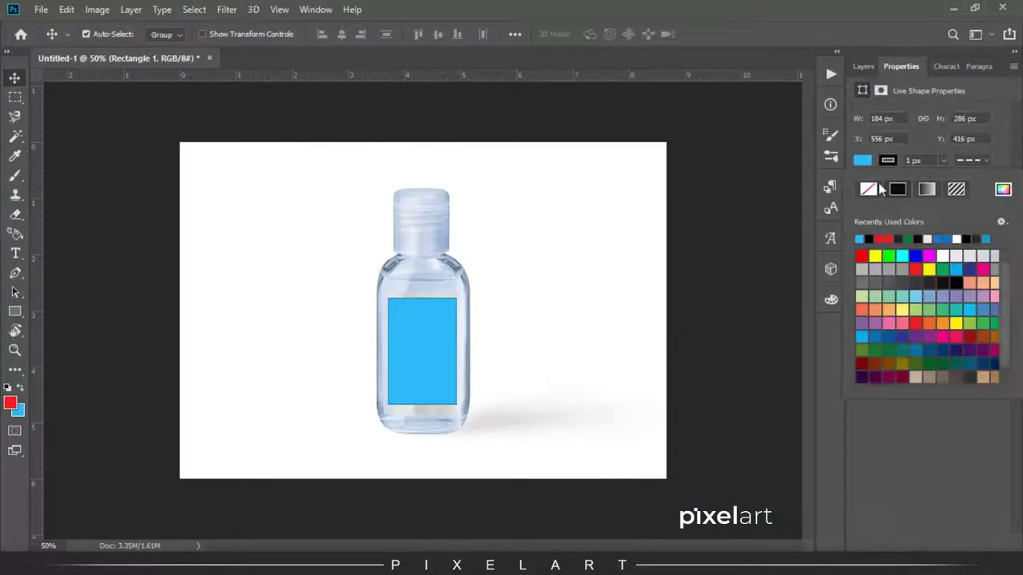
click(871, 189)
click(902, 149)
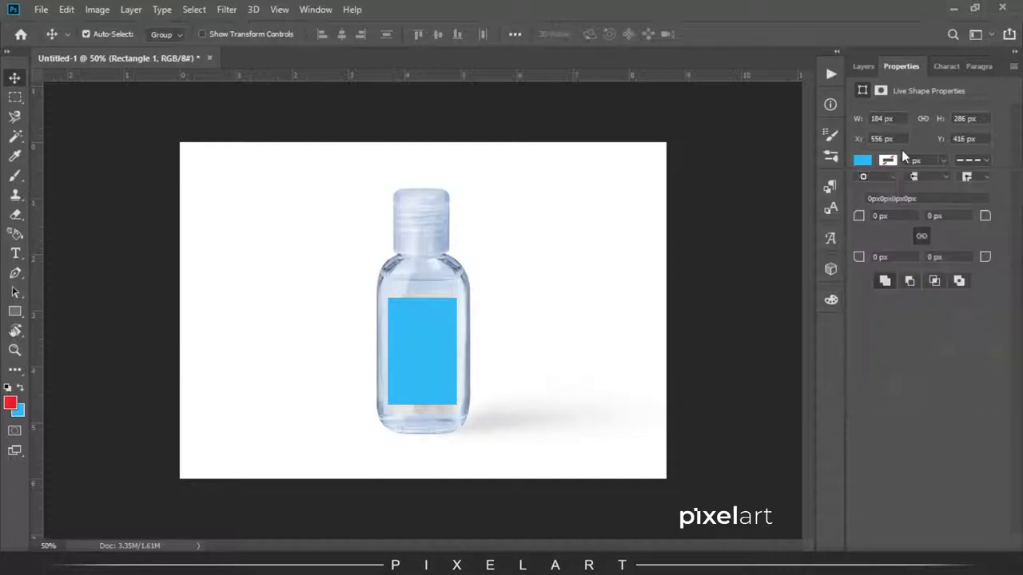
drag(859, 216, 871, 229)
key(Return)
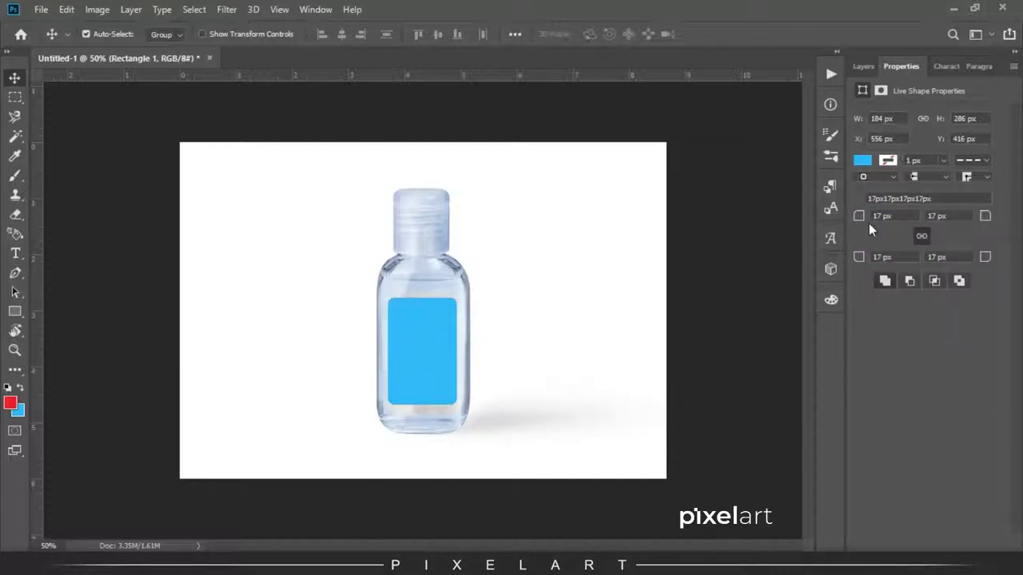
- Select the bottle layer and zoom in to inspect the label area
click(865, 67)
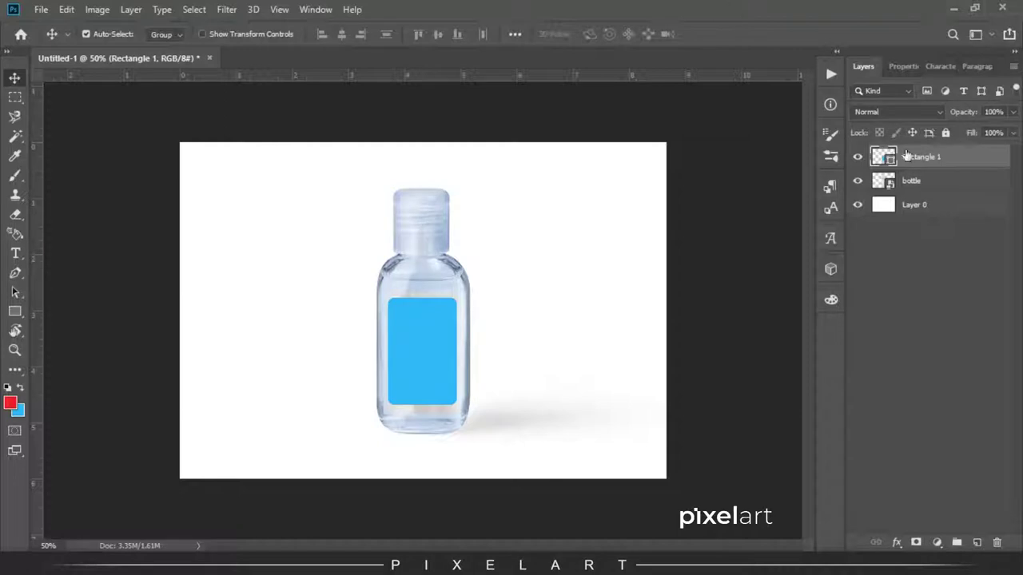
click(925, 183)
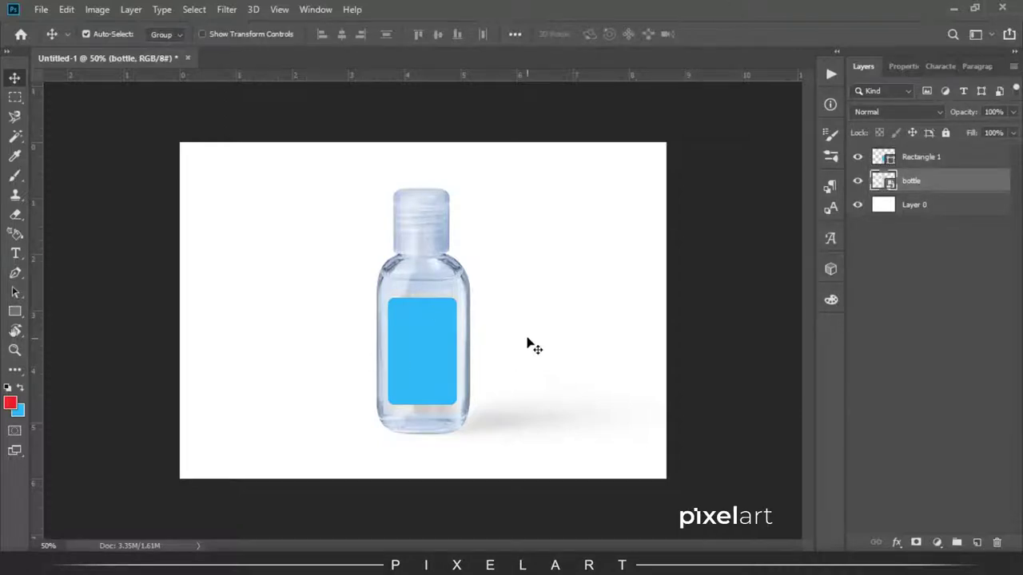
key(ctrl+plus)
key(ctrl+plus)
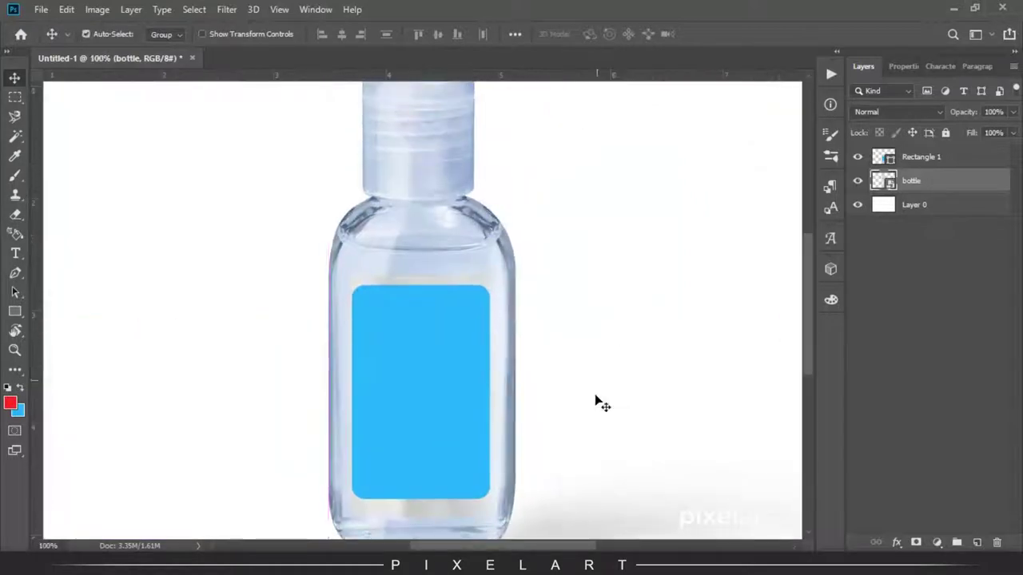
drag(598, 402, 589, 276)
key(ctrl+minus)
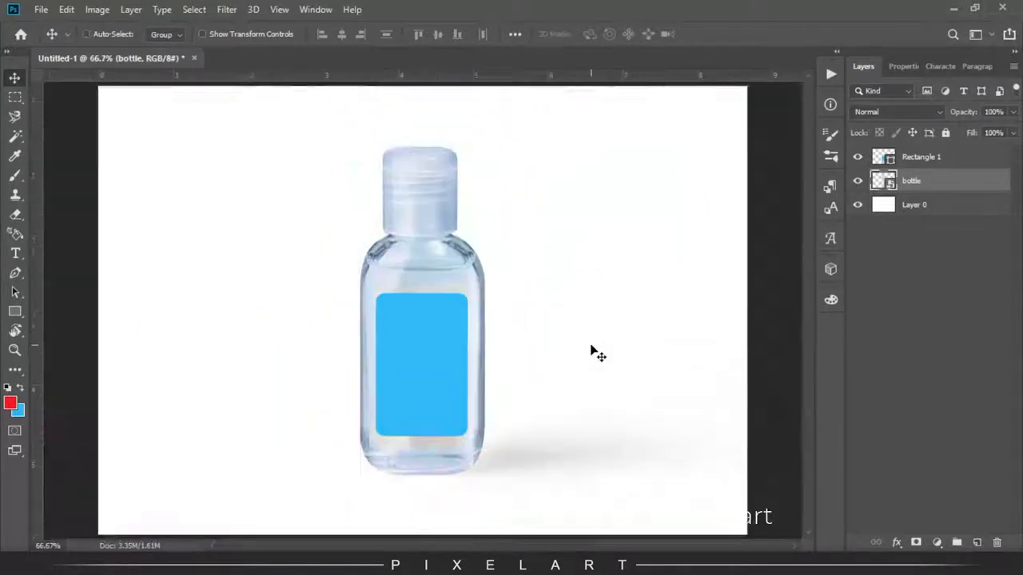
key(ctrl+minus)
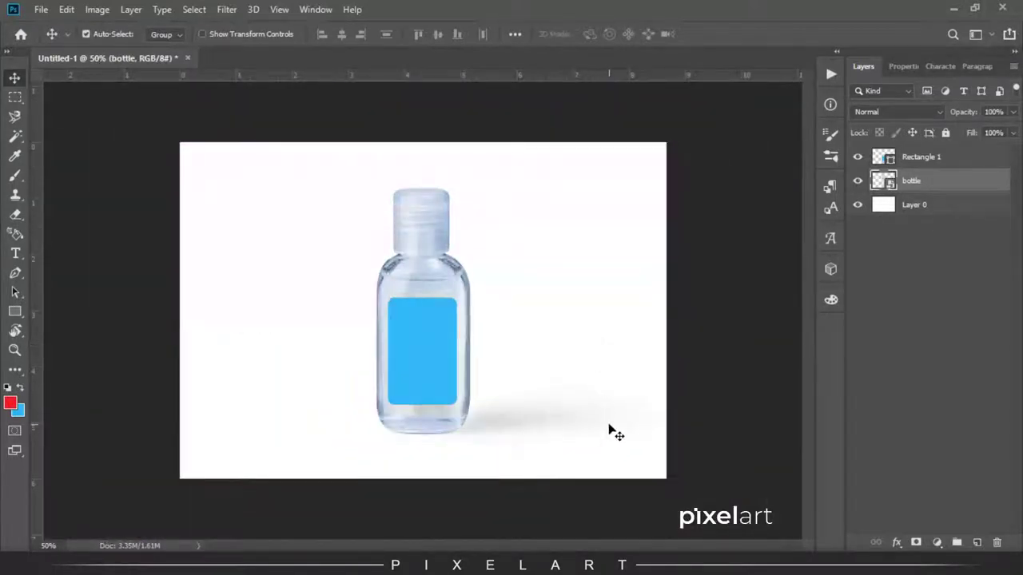
- Add an empty Layer 1 above Rectangle 1
click(923, 160)
key(alt+bracketleft)
key(ctrl)
click(964, 160)
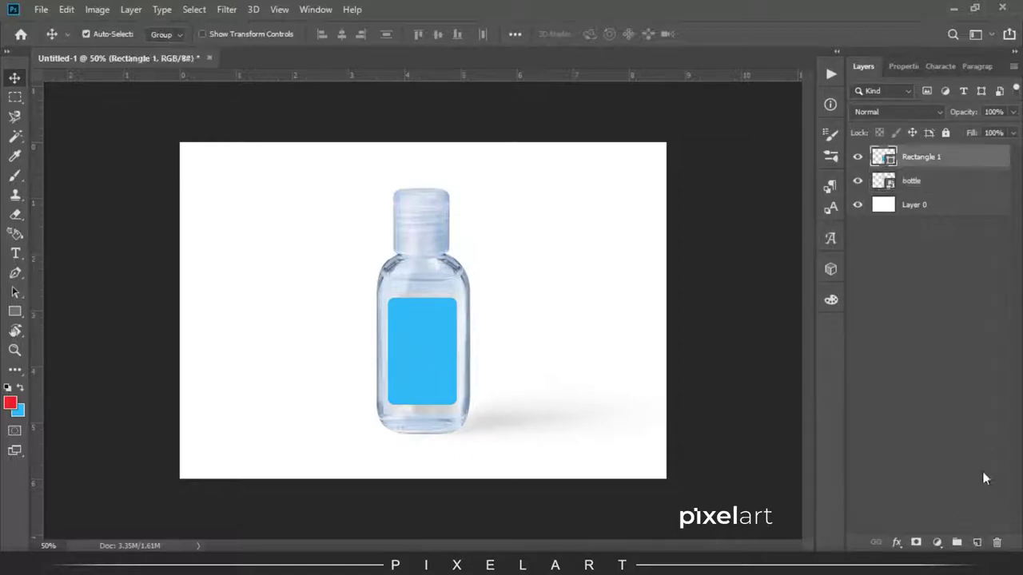
click(977, 541)
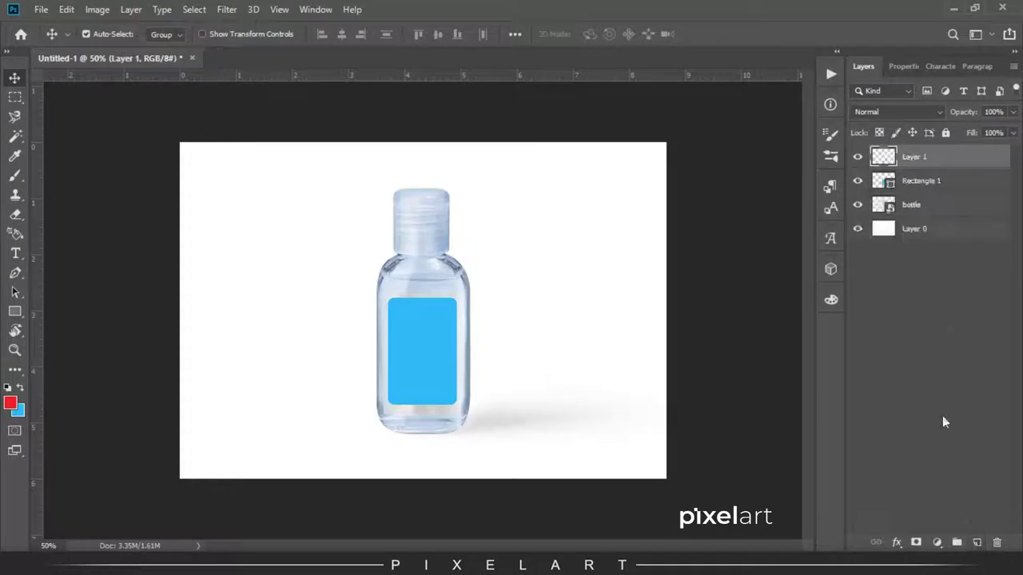
- Duplicate the bottle layer as 'bottle effect'
click(923, 206)
right_click(923, 205)
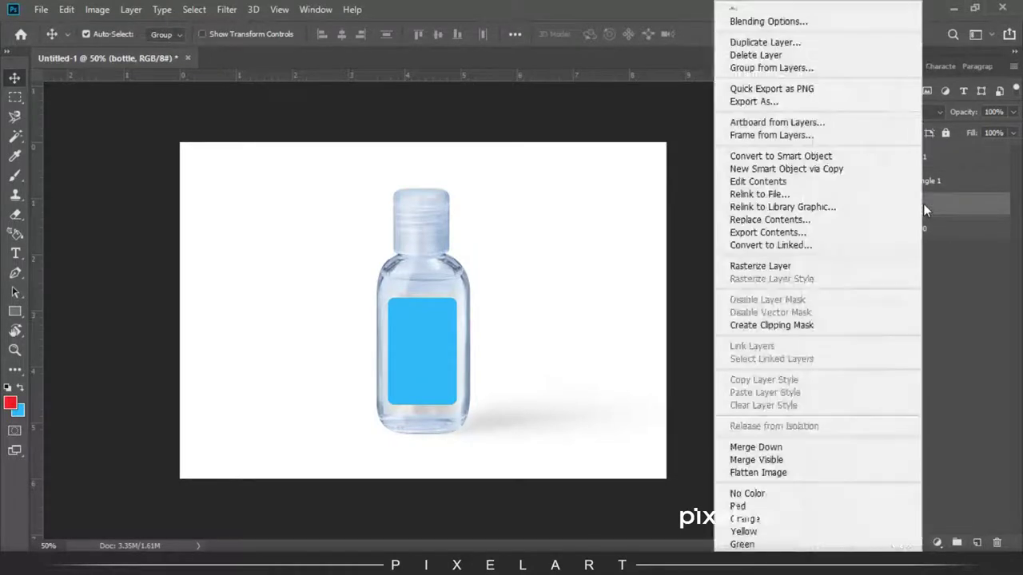
click(797, 43)
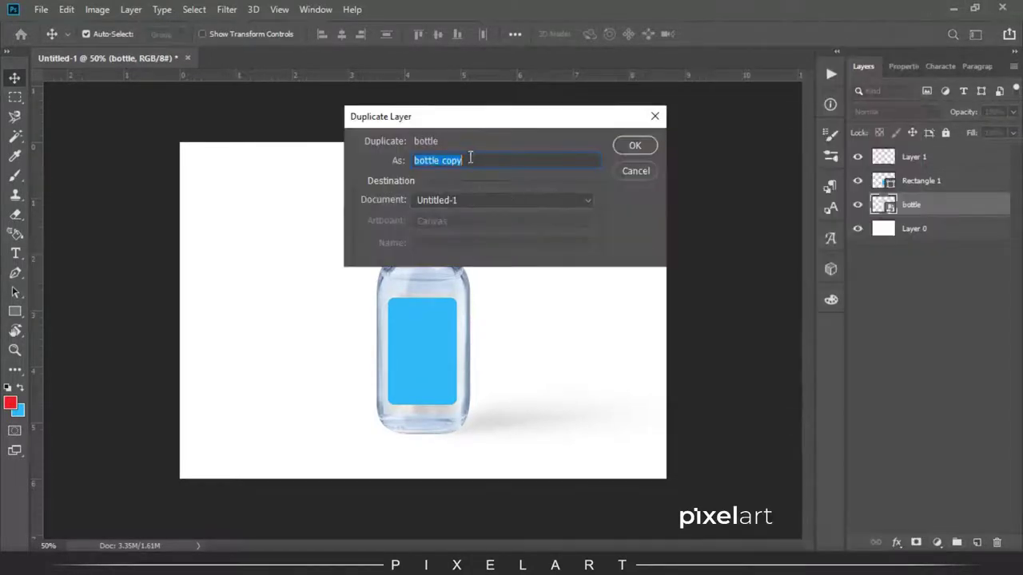
drag(469, 157, 448, 155)
text(effect)
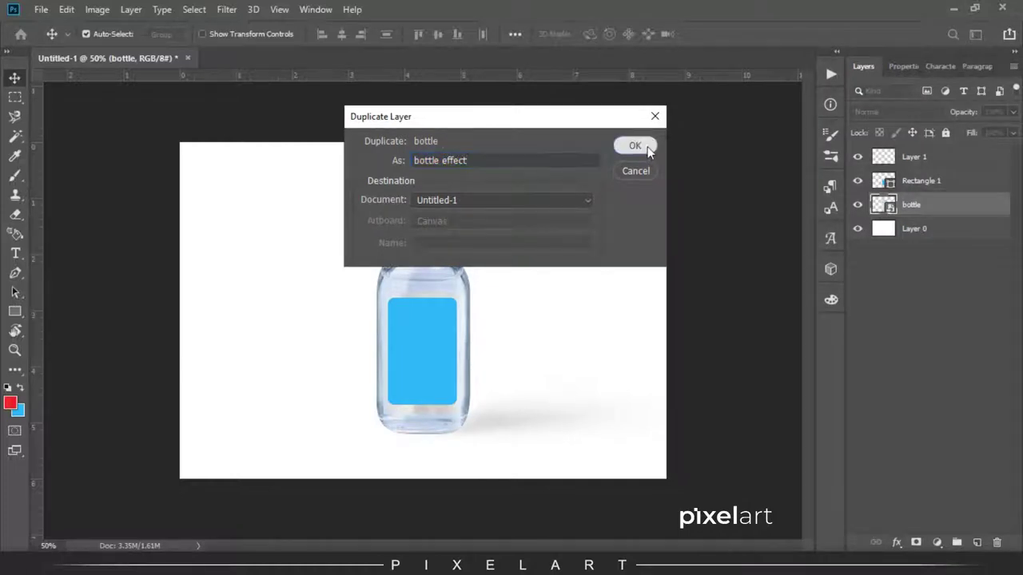
click(647, 147)
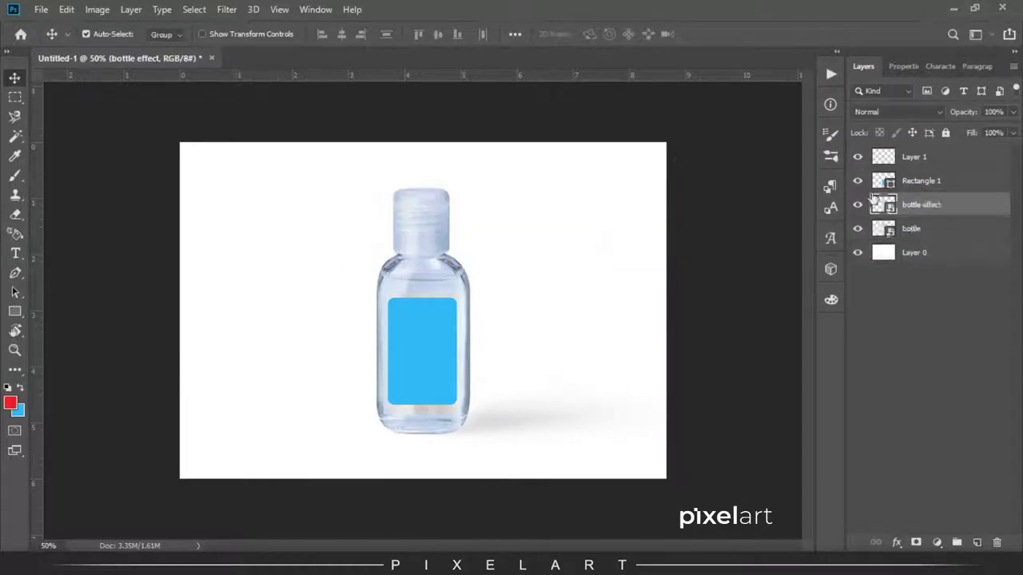
- Move bottle effect above Rectangle 1 and delete Layer 1
drag(911, 206, 918, 169)
click(919, 159)
click(996, 542)
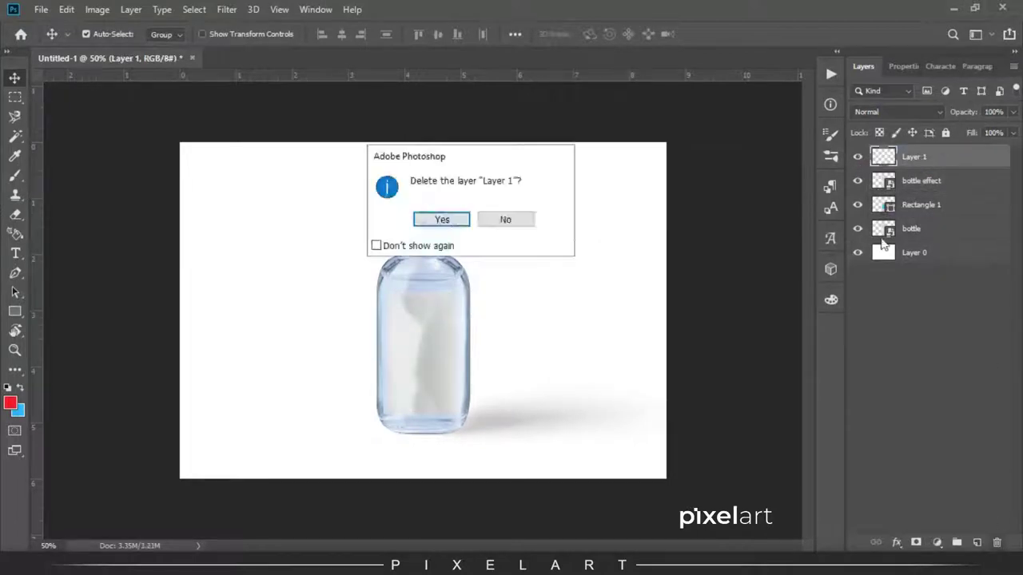
click(443, 220)
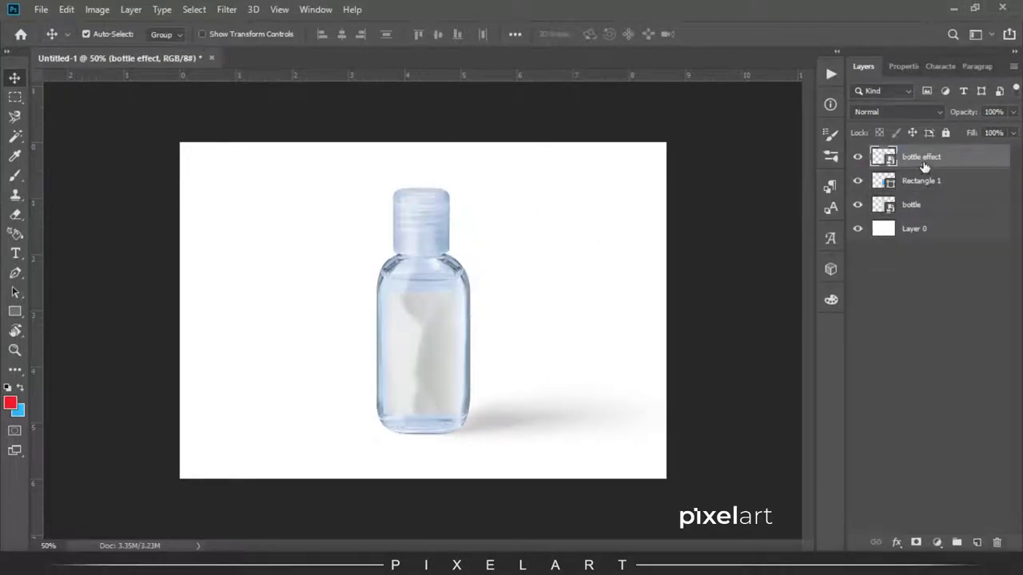
- Add a Levels adjustment with the black input raised to darken the bottle
click(934, 544)
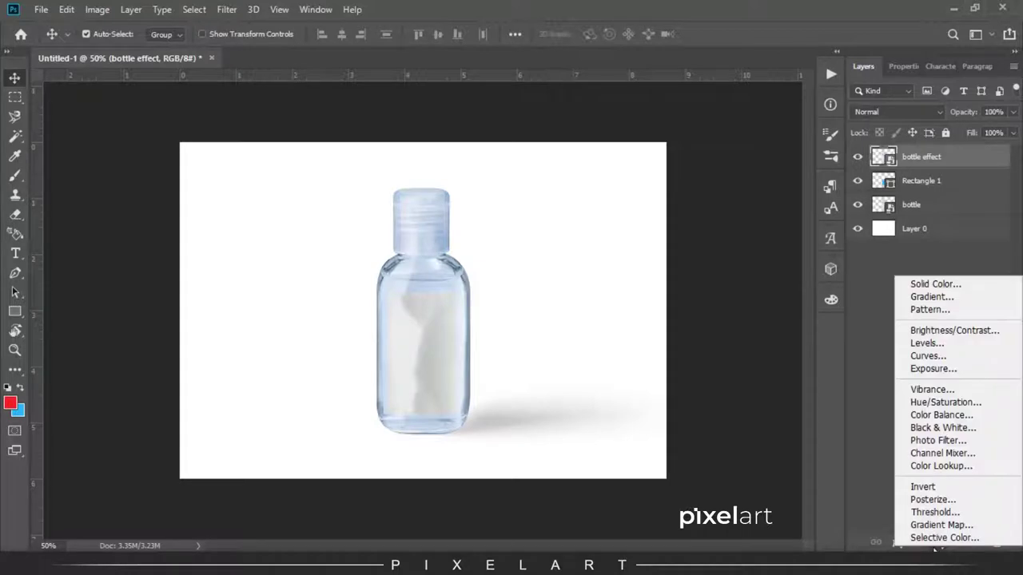
click(953, 346)
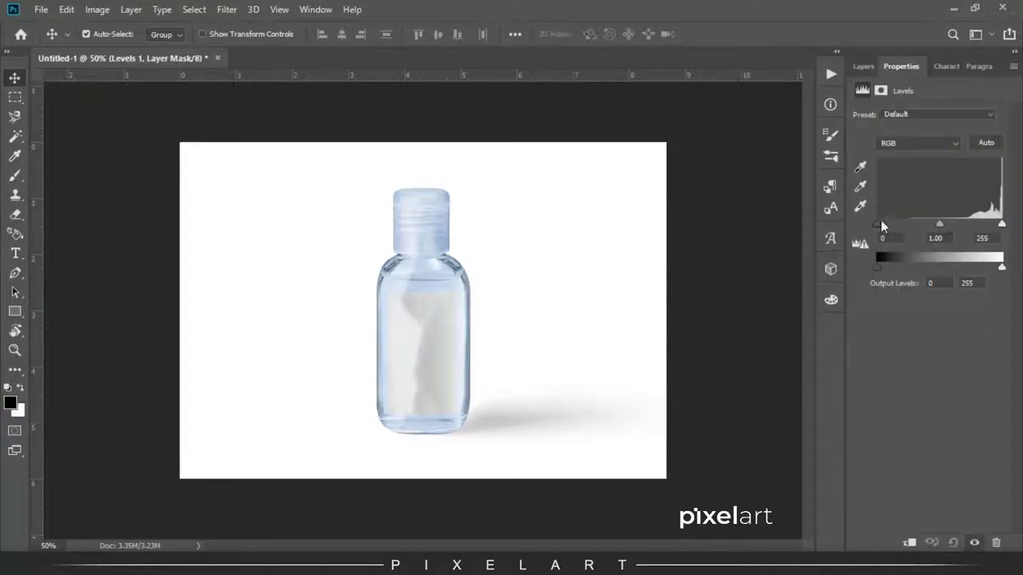
mouse_move(879, 225)
mouse_down()
mouse_move(986, 227)
mouse_move(867, 224)
mouse_move(922, 224)
mouse_up()
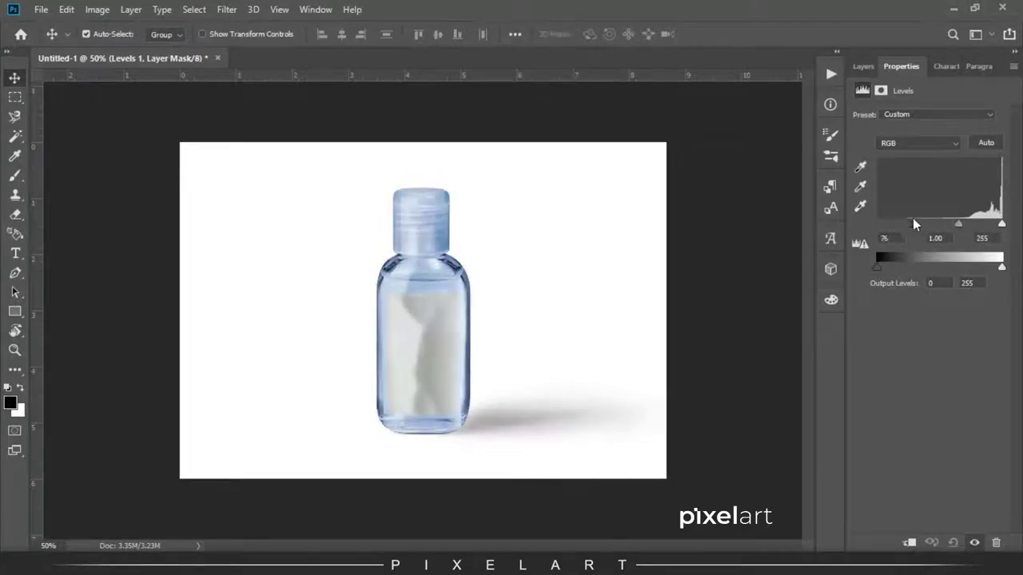
- Add a Curves adjustment bent into an S shape to deepen the tones
click(864, 66)
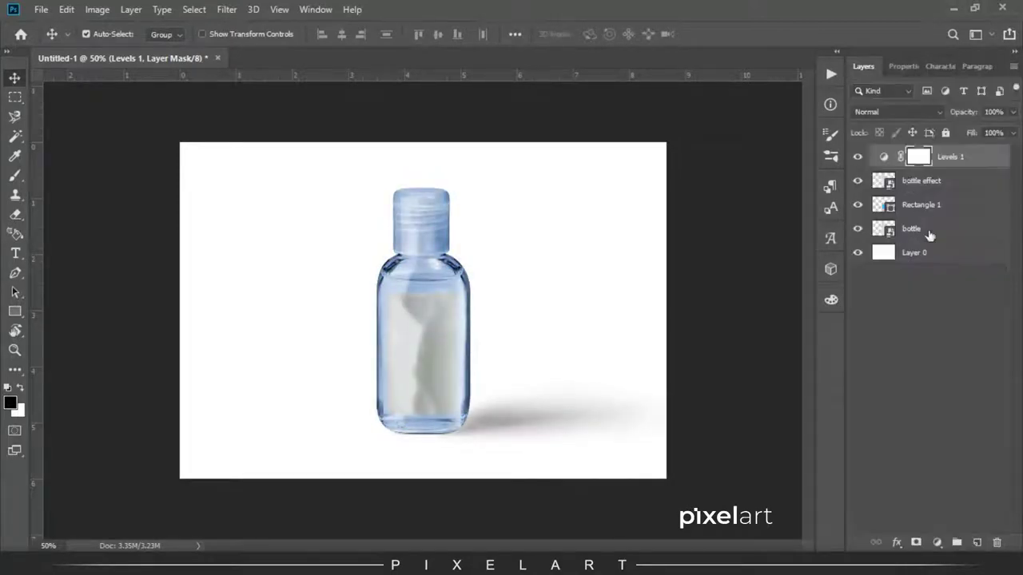
click(949, 535)
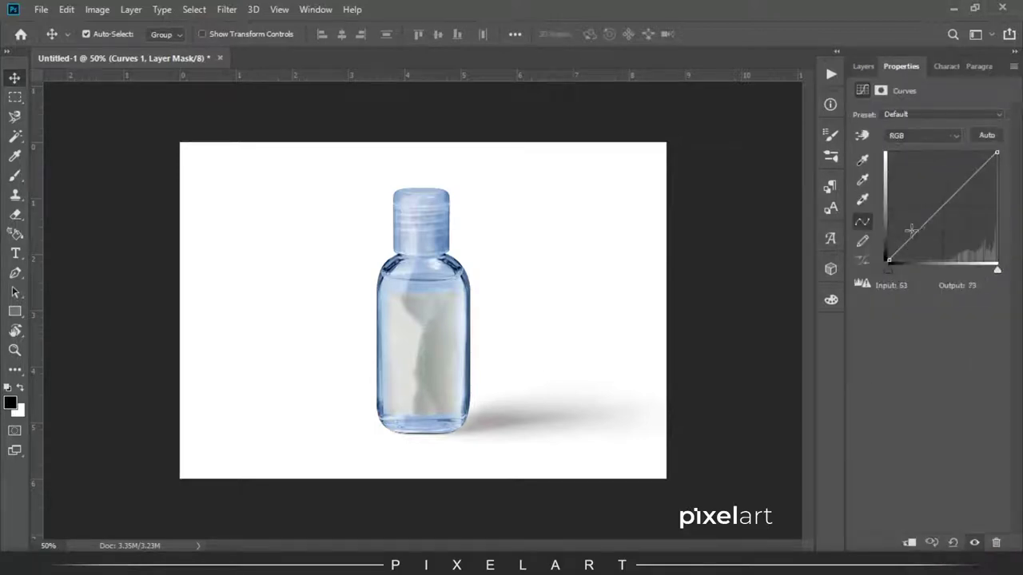
mouse_move(911, 230)
mouse_down()
mouse_move(934, 243)
mouse_move(967, 204)
mouse_move(980, 204)
mouse_up()
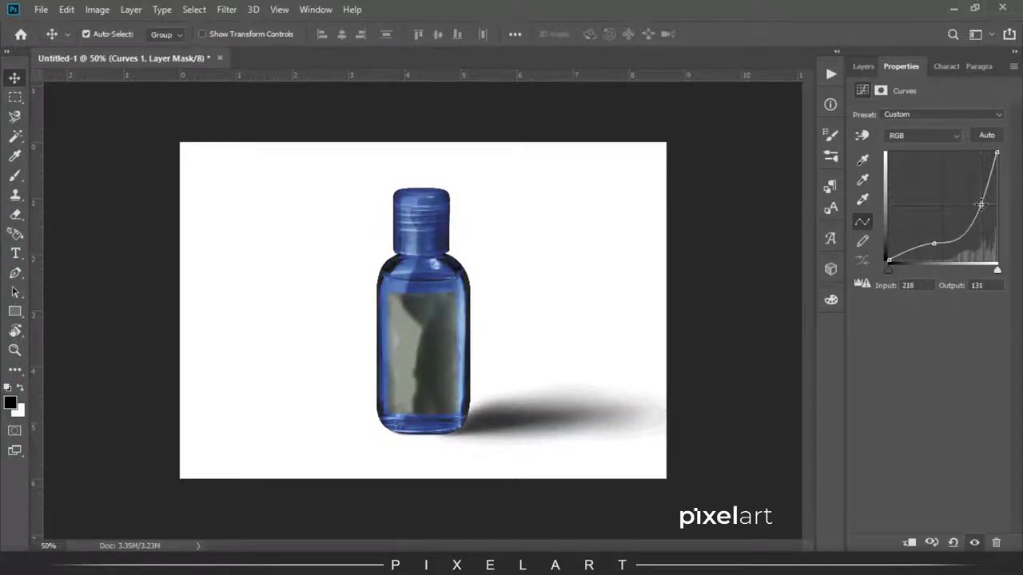
click(864, 67)
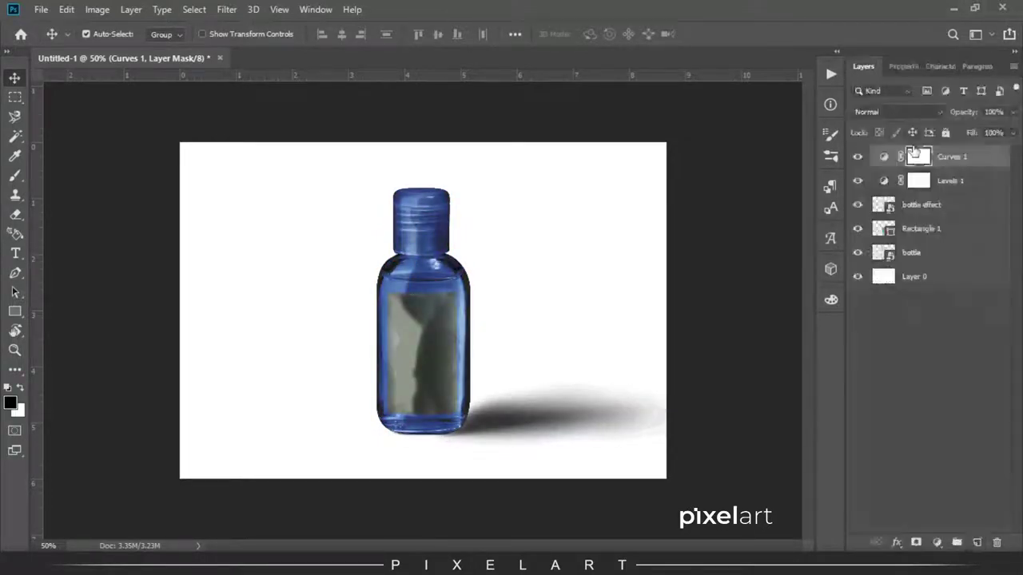
- Clip the Levels 1 and Curves 1 adjustments to bottle effect
shift+click(959, 184)
right_click(966, 183)
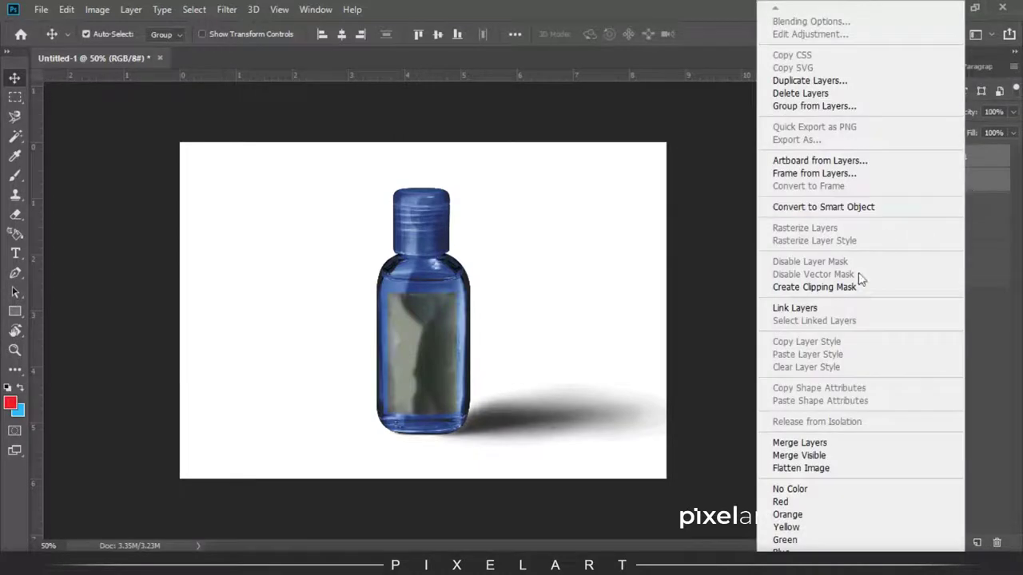
click(854, 287)
- Set bottle effect to Multiply at 12% opacity
click(948, 209)
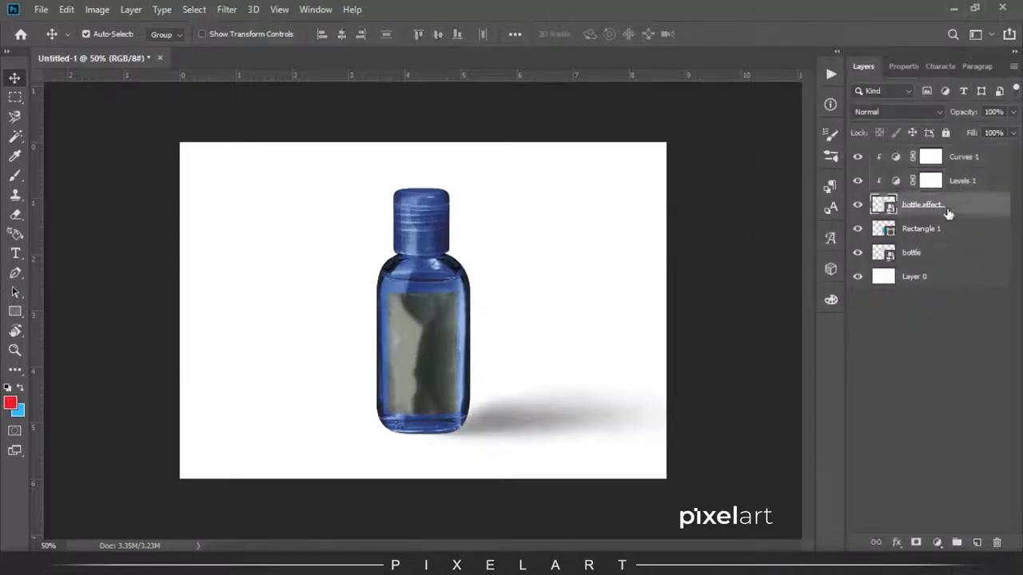
click(889, 112)
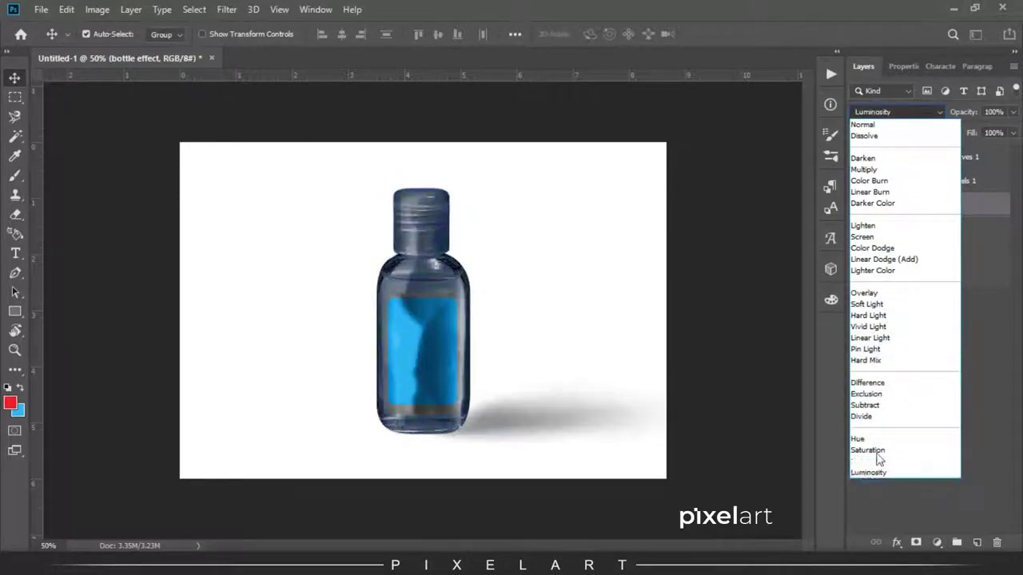
click(863, 169)
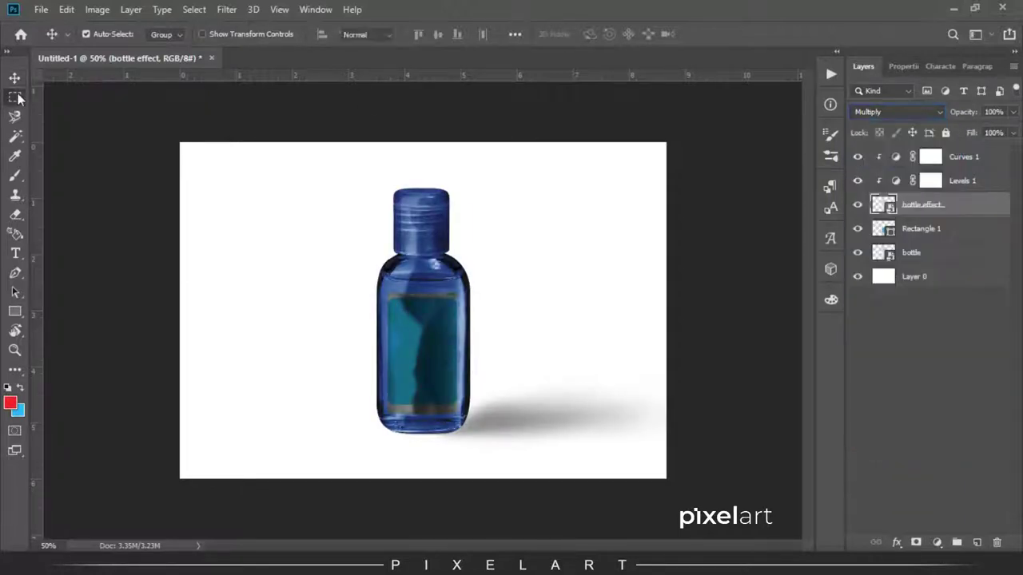
drag(950, 118, 876, 109)
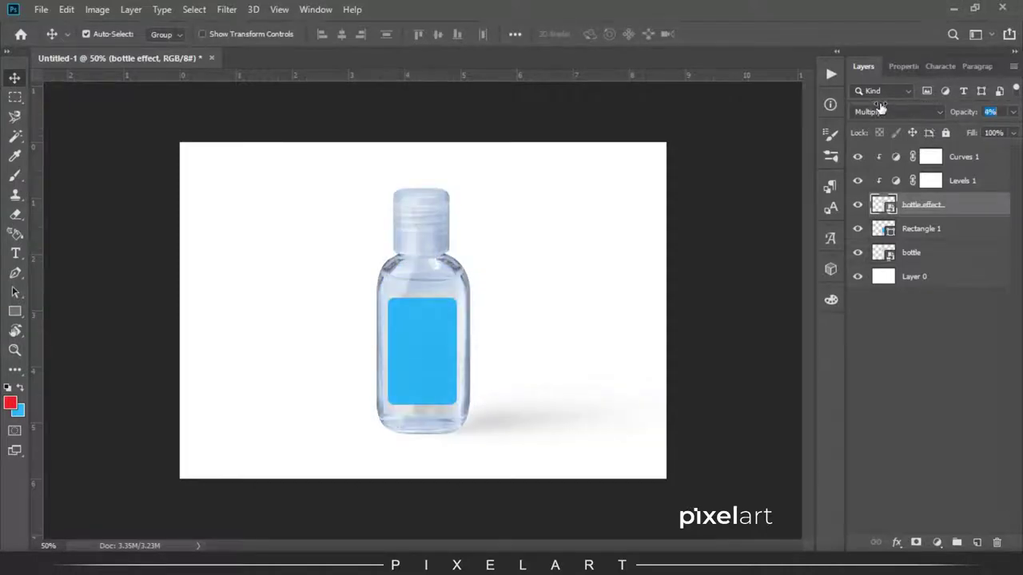
drag(877, 109, 887, 108)
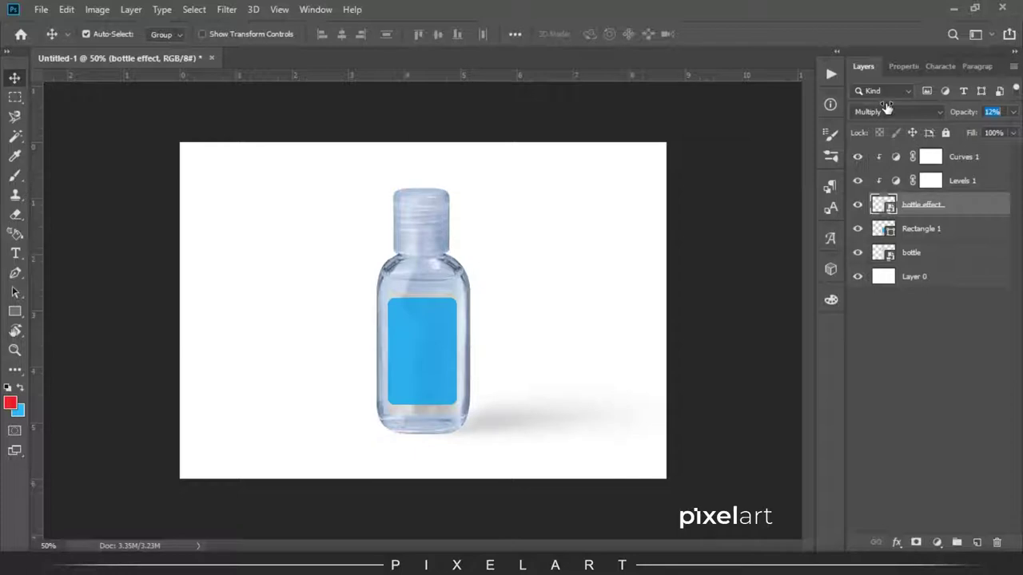
- Adjust Rectangle 1's opacity and convert it to a smart object
click(929, 231)
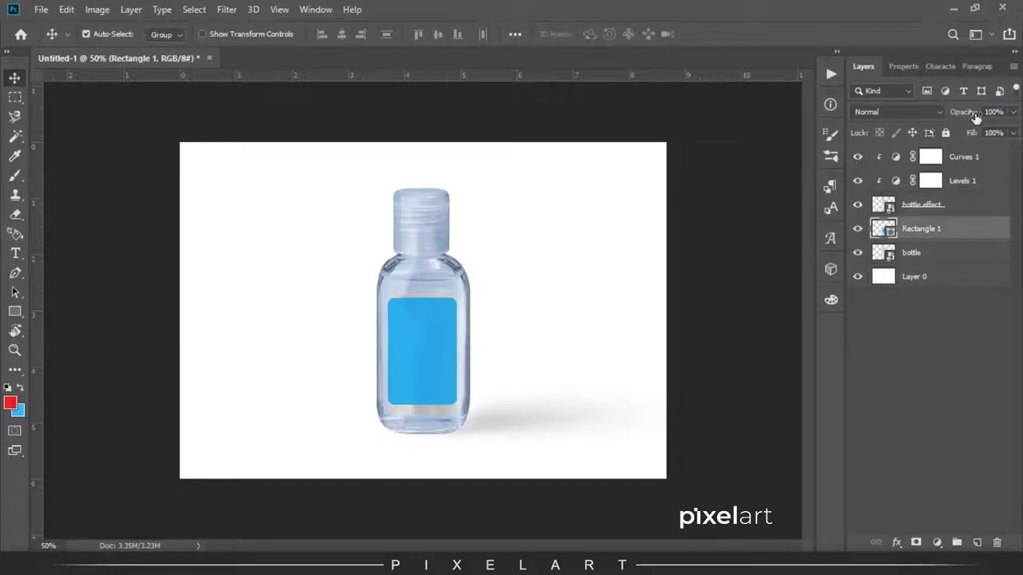
drag(948, 116, 973, 116)
key(ctrl+plus)
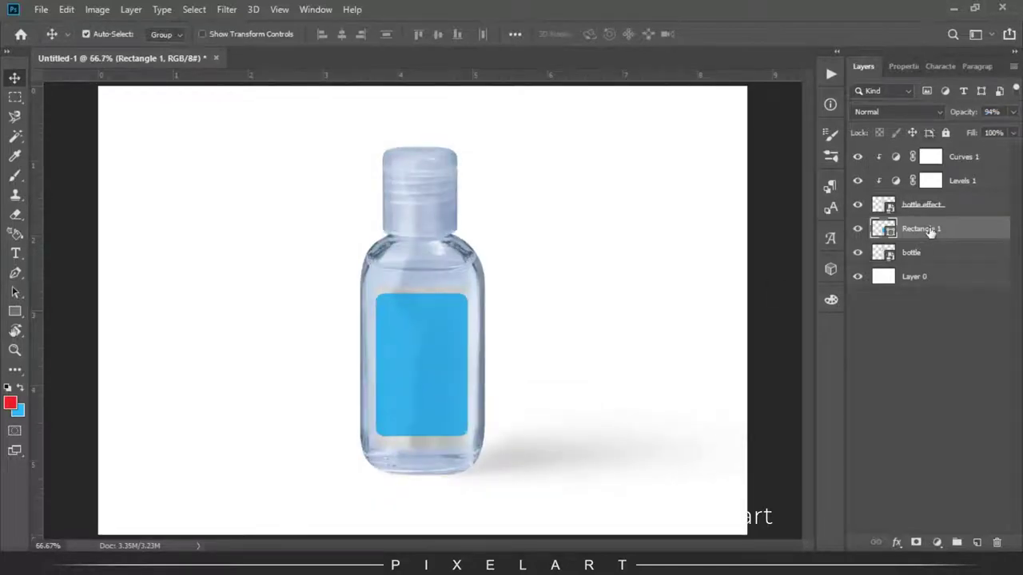
right_click(929, 230)
click(815, 208)
- In the Rectangle 1 smart object, draw a Rectangle 2 band across the label's top
double_click(879, 232)
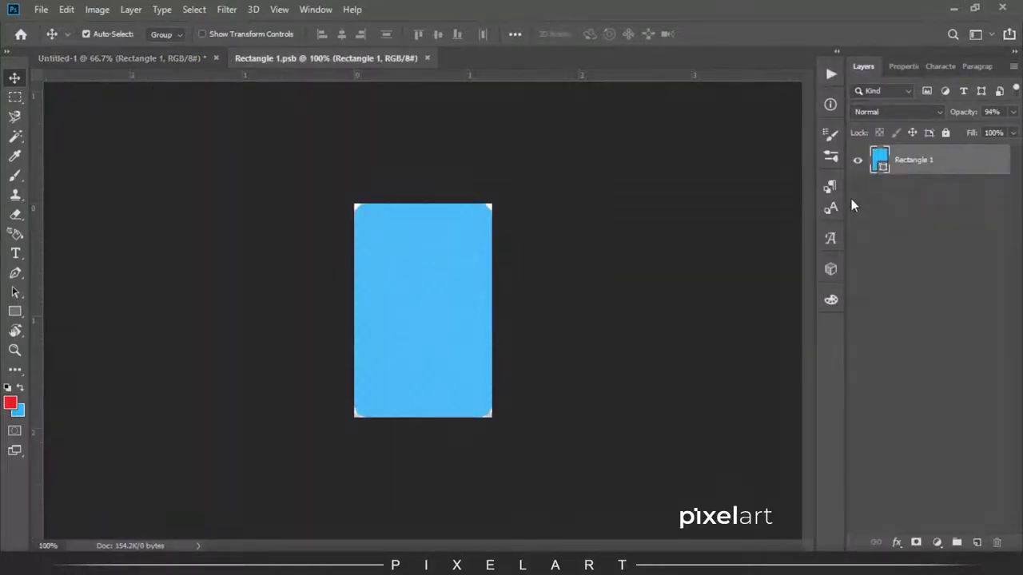
key(ctrl+plus)
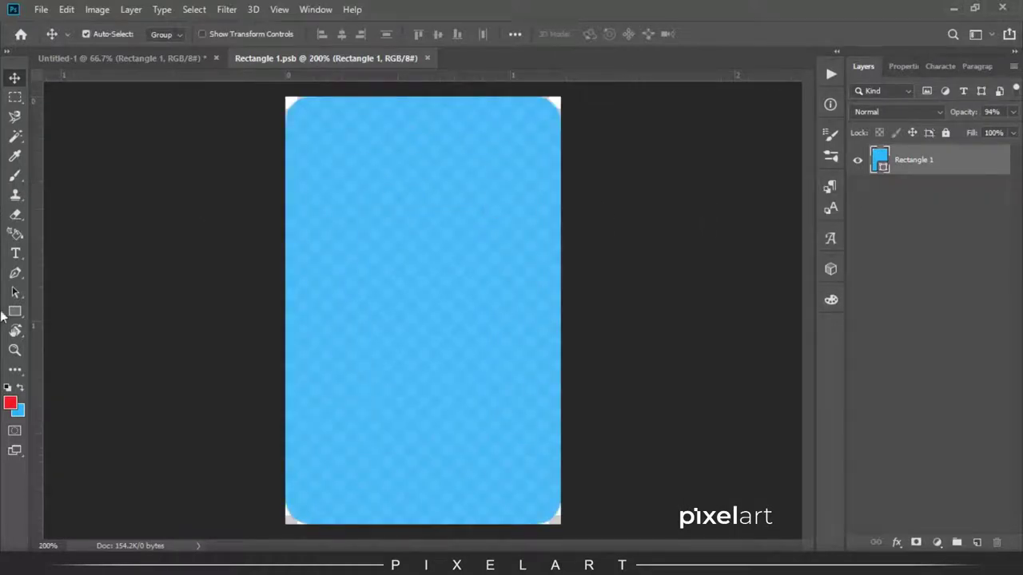
click(14, 311)
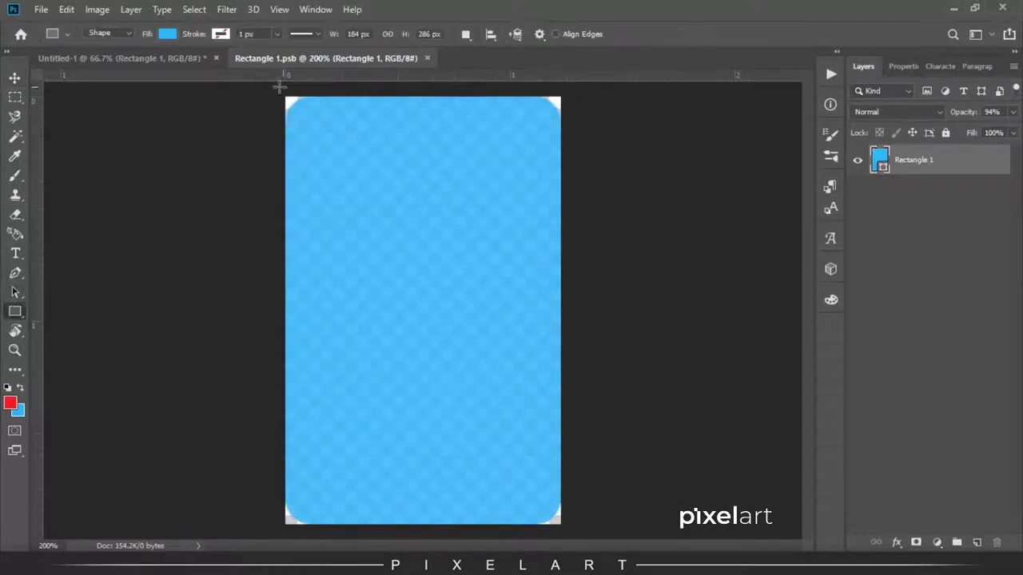
drag(275, 85, 570, 158)
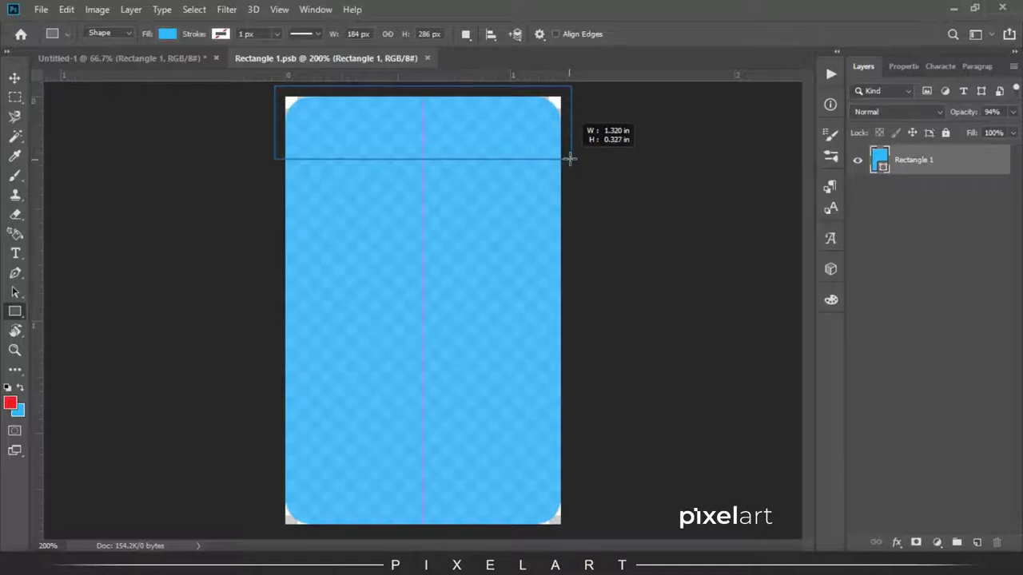
click(15, 76)
- Fill the top band with red
click(17, 412)
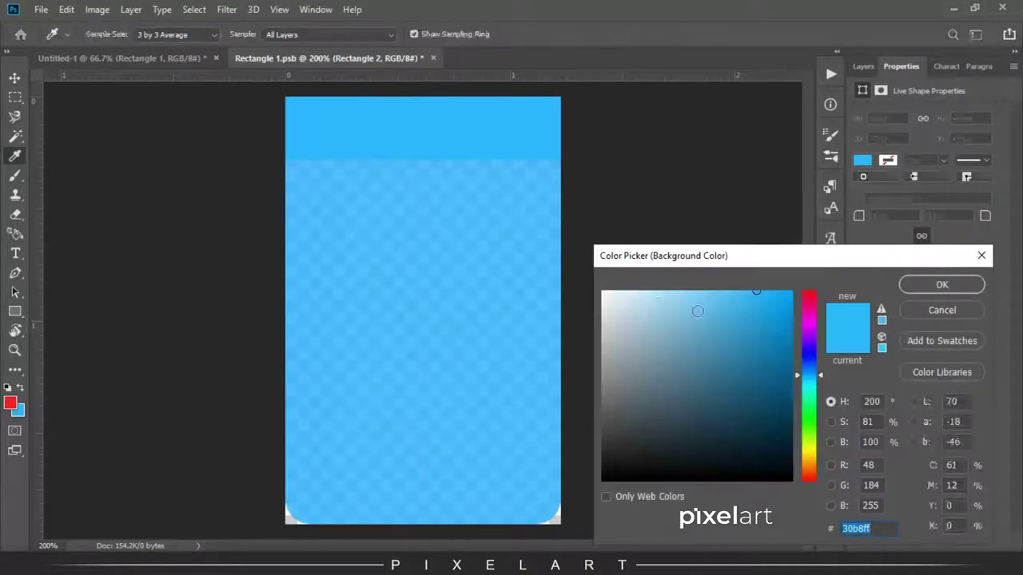
mouse_move(699, 312)
mouse_down()
mouse_move(806, 369)
mouse_move(817, 292)
mouse_move(749, 268)
mouse_up()
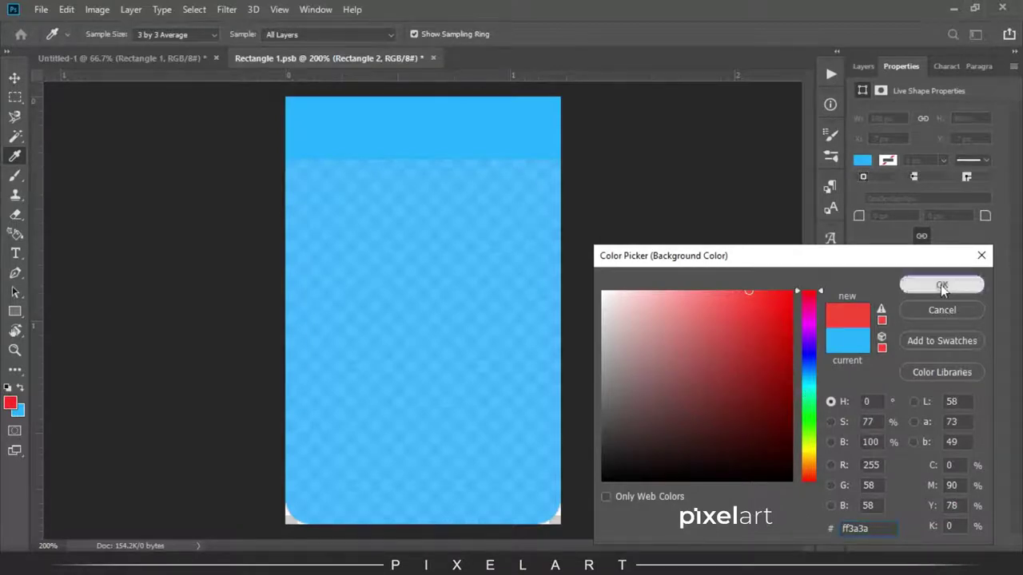
click(942, 284)
click(863, 66)
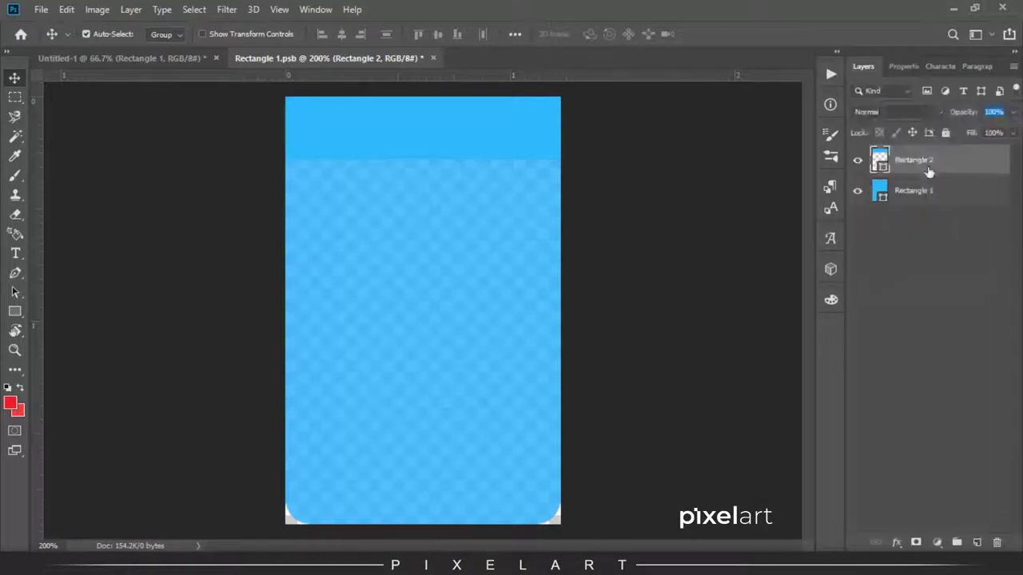
key(Return)
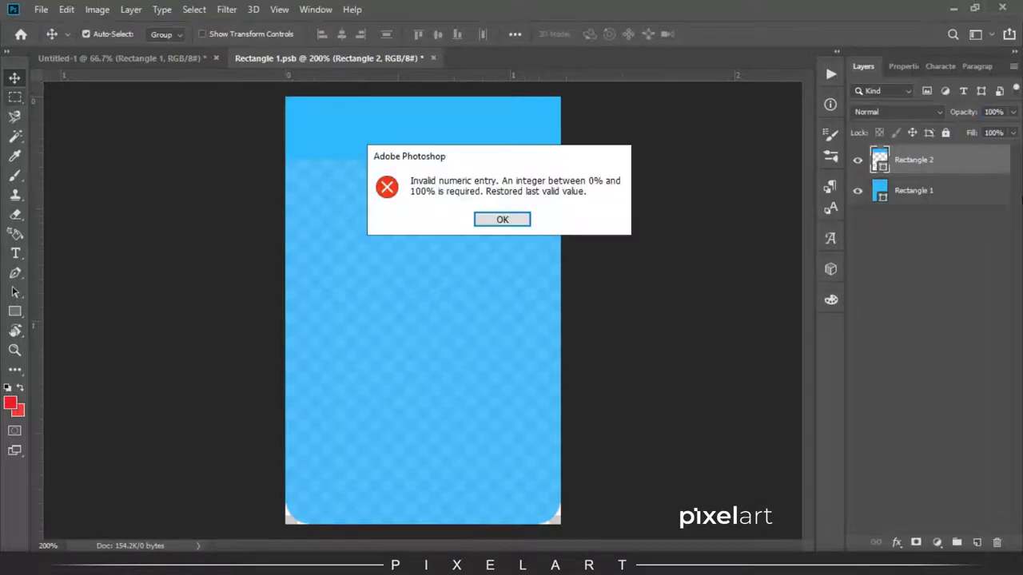
click(523, 226)
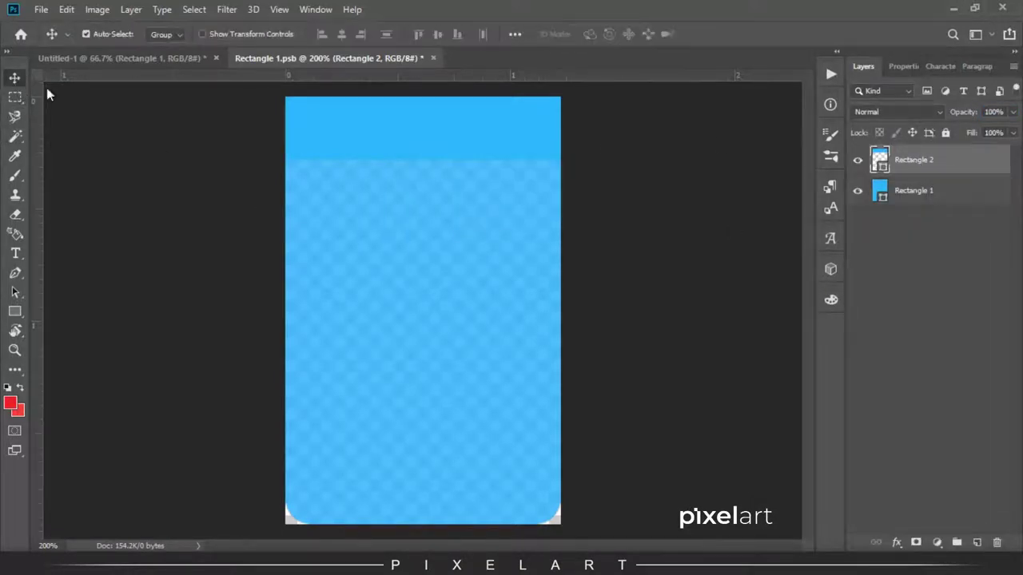
key(shift+alt+BackSpace)
- Clip the red band to the blue rounded rectangle
right_click(956, 160)
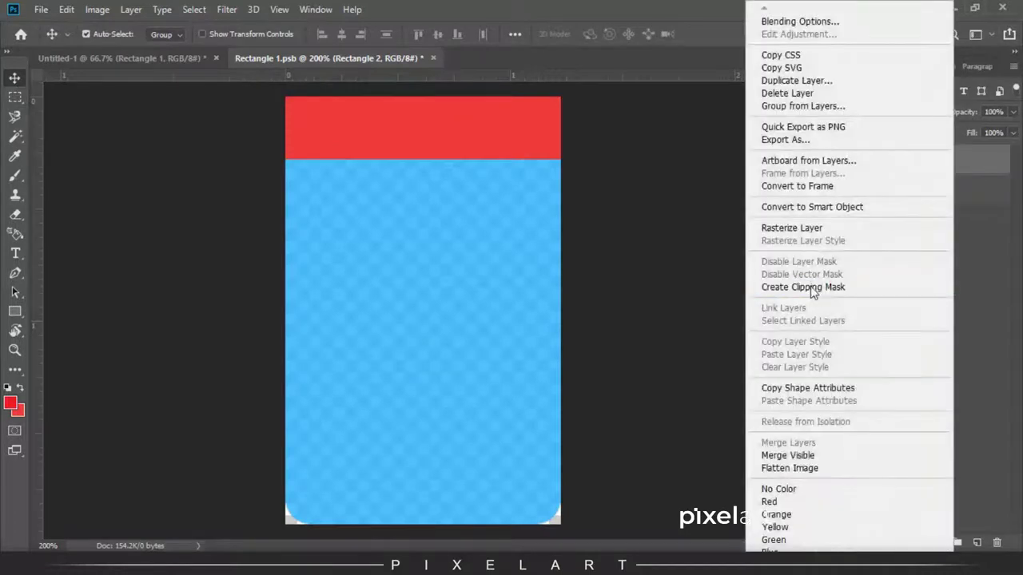
click(810, 283)
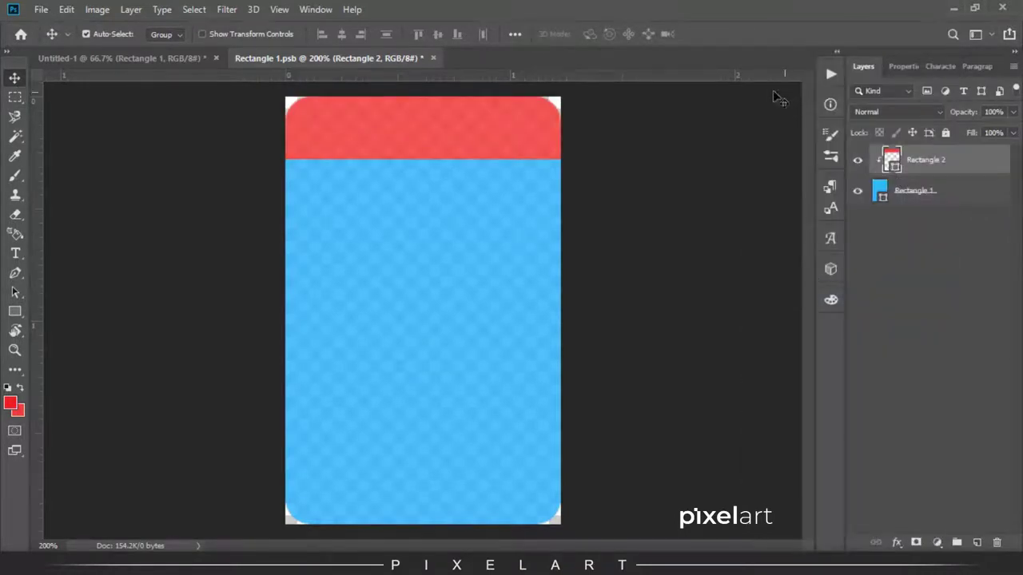
click(15, 254)
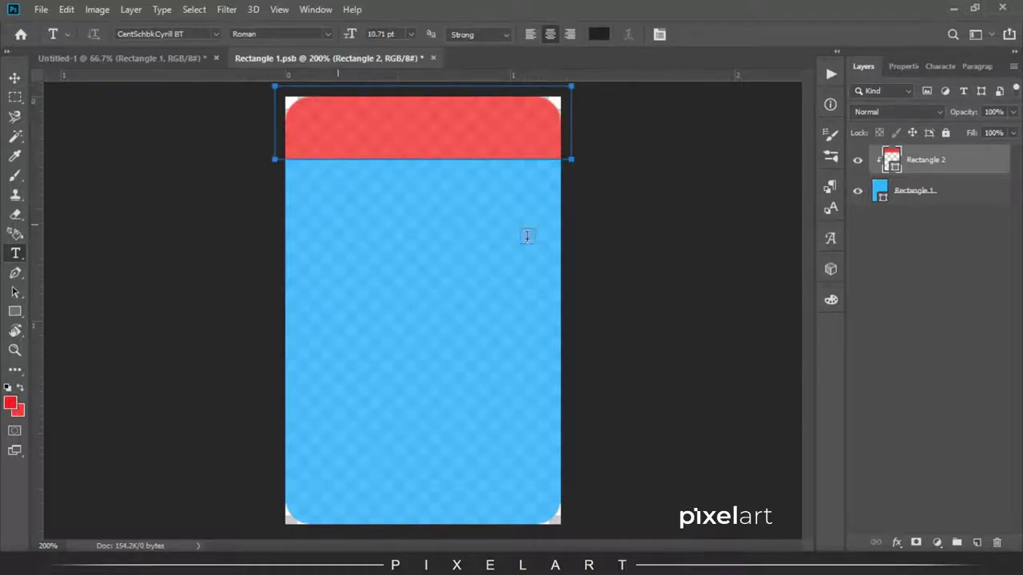
- Add 'NEW' text in Brush Script MT, enlarged and moved into the red band
click(369, 242)
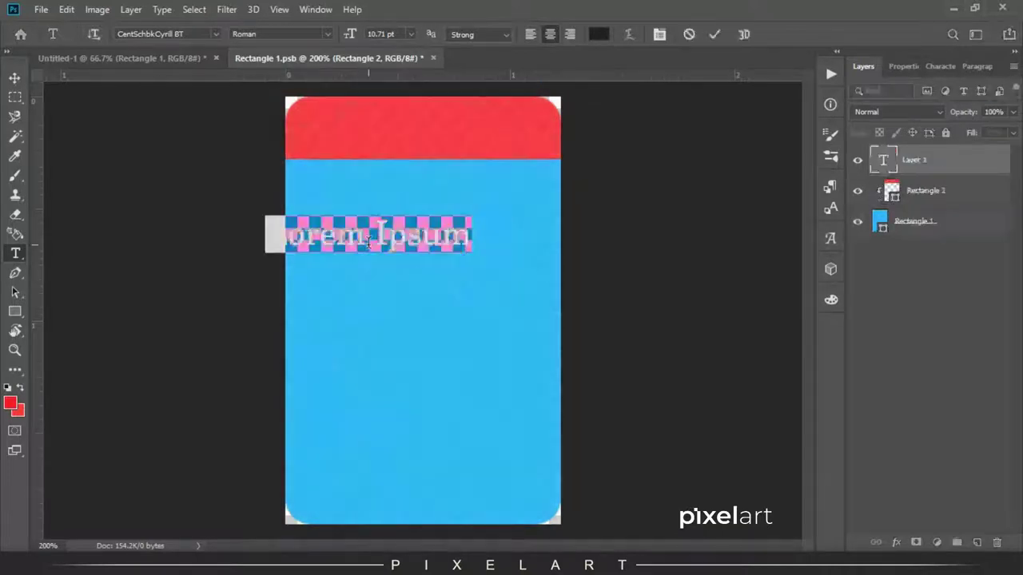
text(NEW)
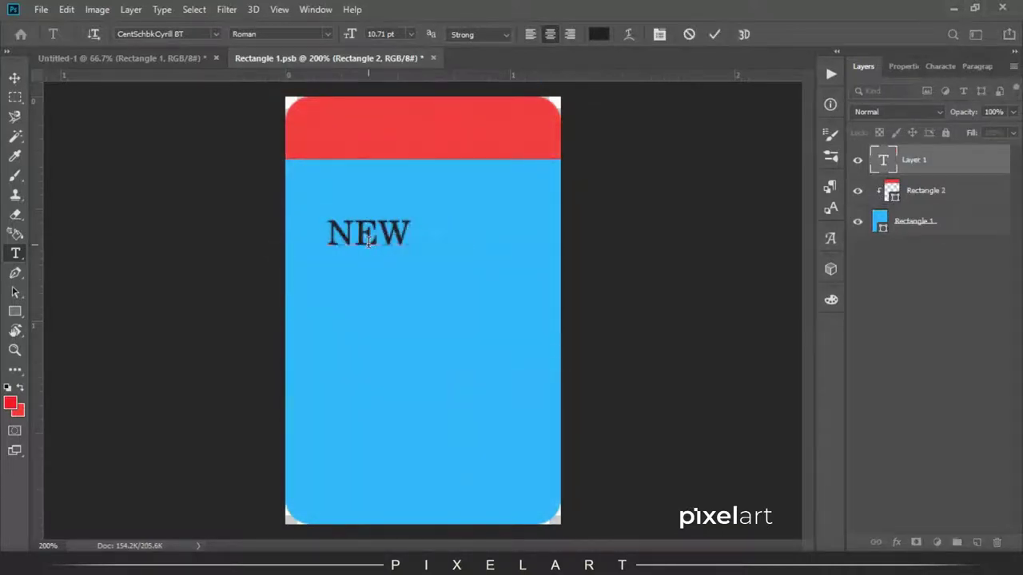
double_click(365, 238)
click(213, 32)
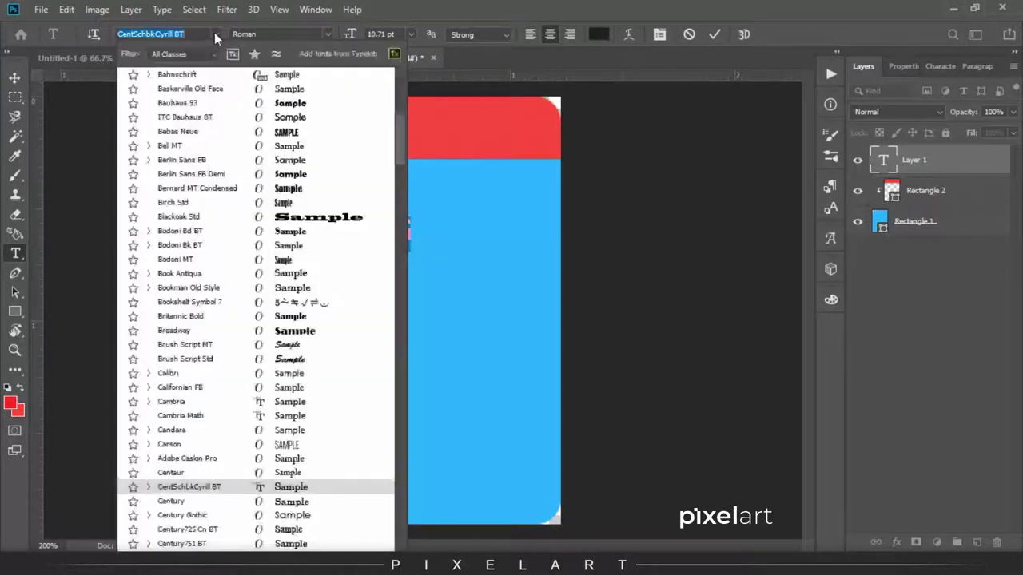
click(215, 32)
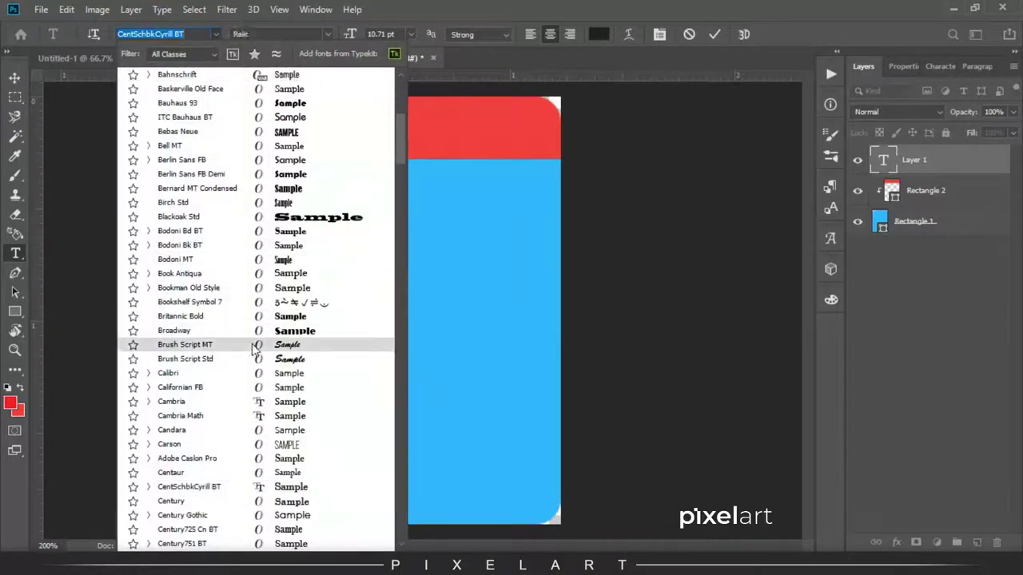
click(159, 347)
key(ctrl+Return)
key(ctrl+t)
drag(404, 255, 456, 256)
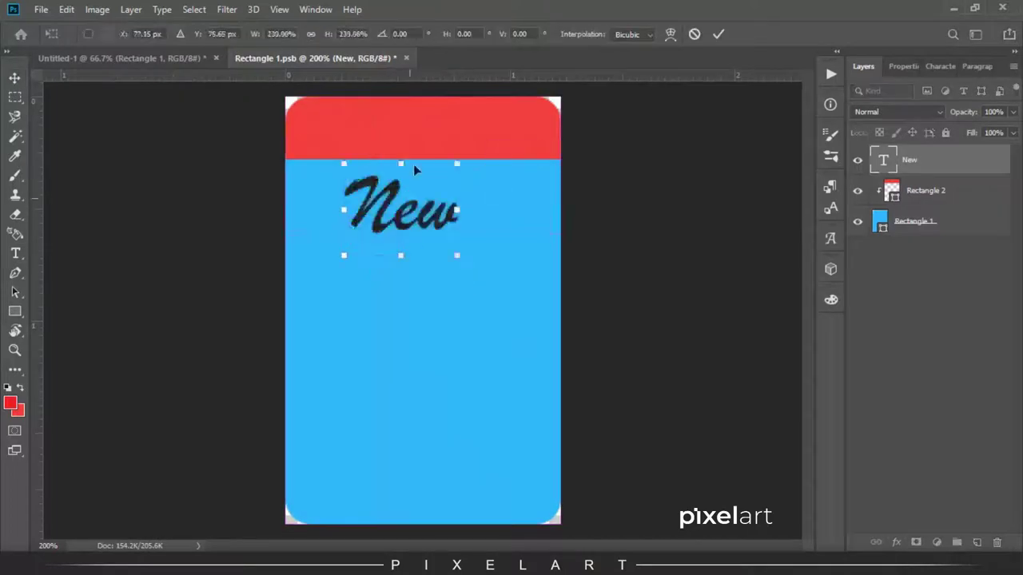
drag(456, 166, 470, 88)
key(Return)
- Restyle NEW in all capitals with the rounded sans font Aoki
click(216, 32)
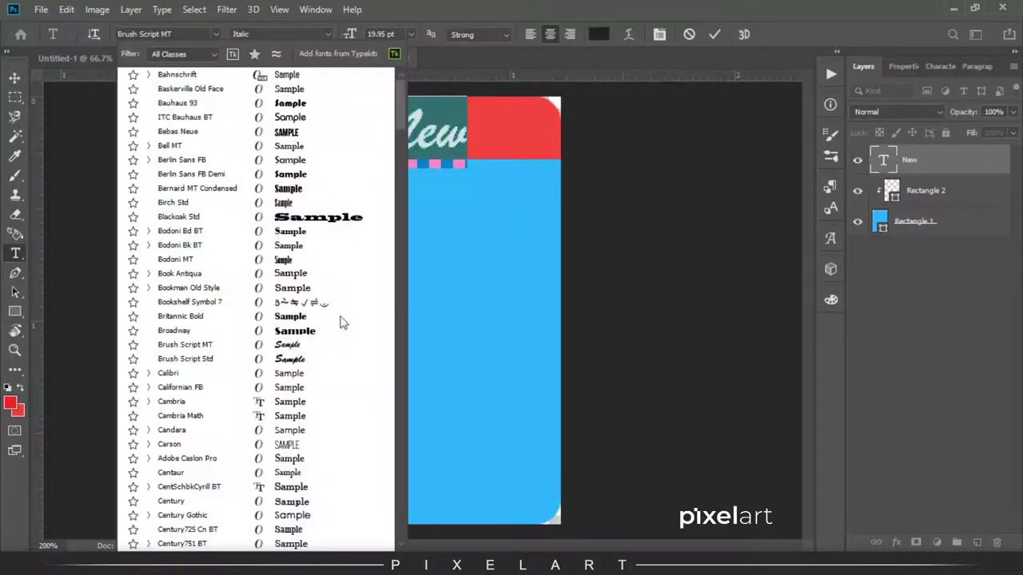
click(216, 34)
click(217, 31)
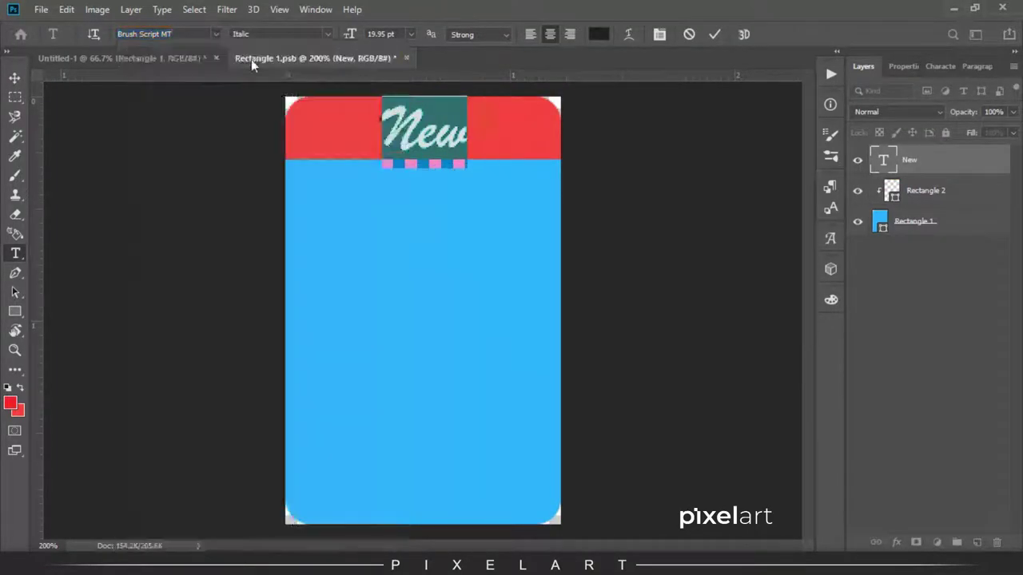
click(217, 33)
scroll(397, 165, down, 10)
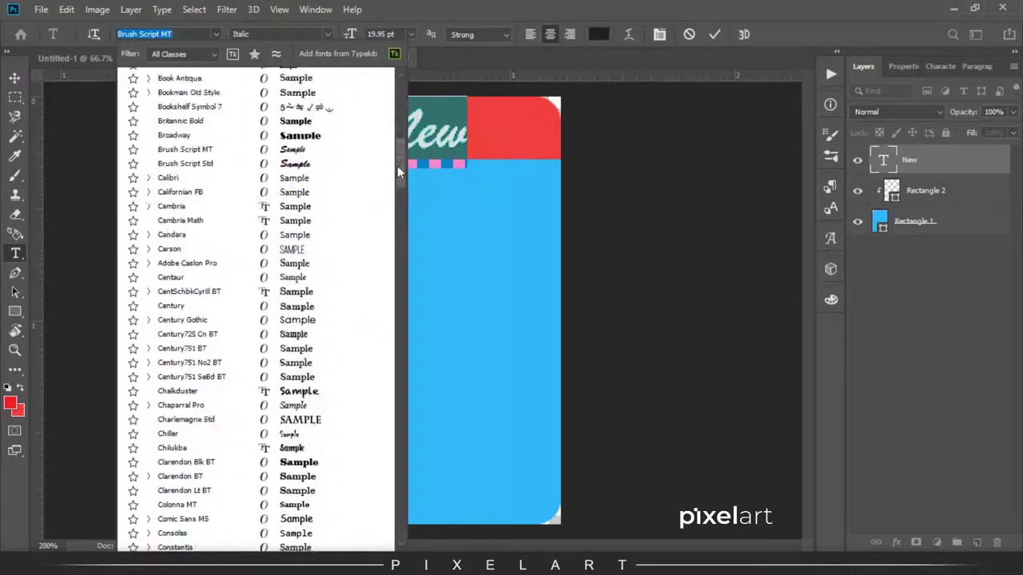
drag(397, 165, 395, 202)
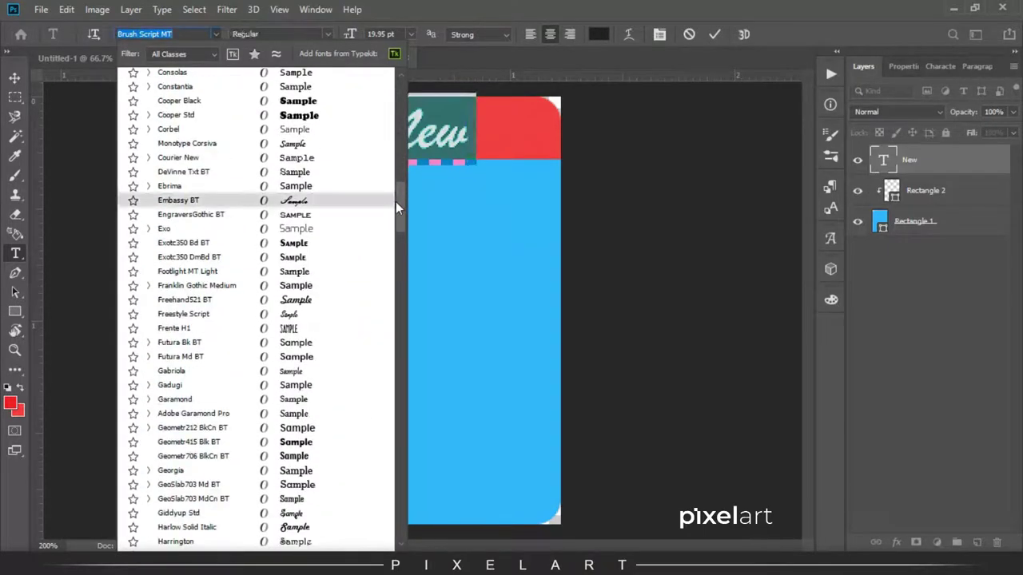
click(334, 186)
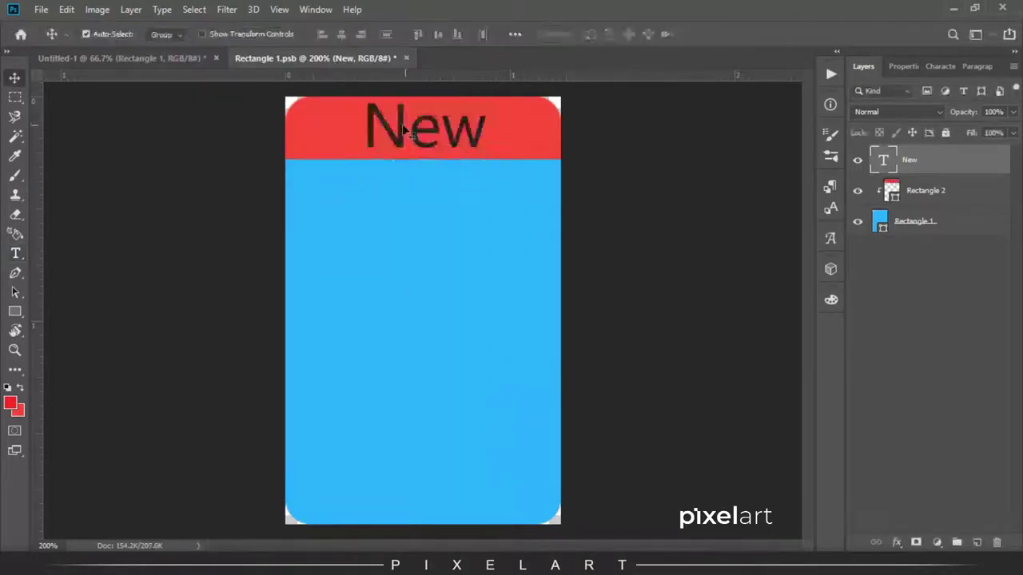
key(Caps_Lock)
key(ctrl+shift+k)
click(213, 32)
click(262, 254)
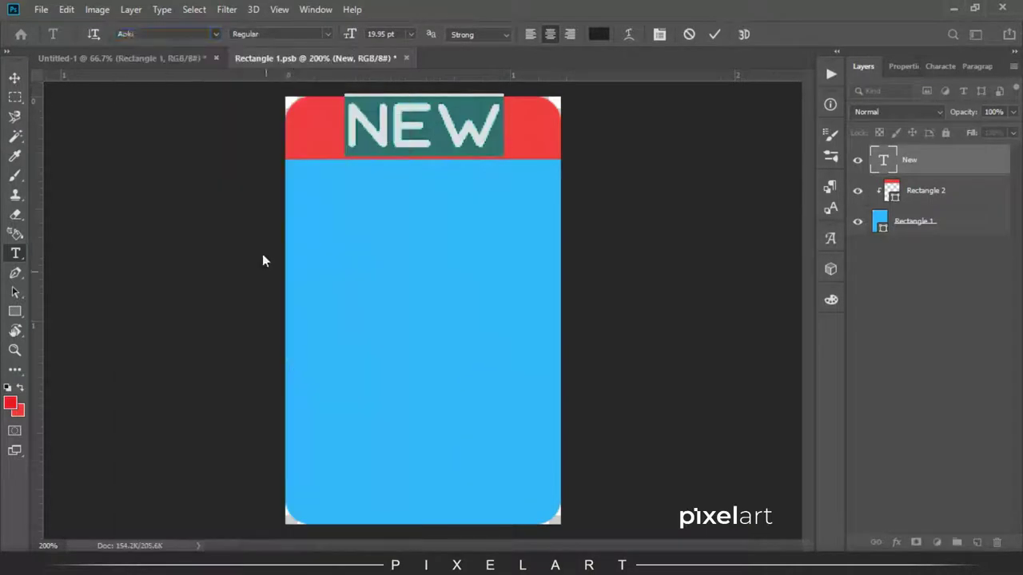
key(ctrl+Return)
- Make the NEW text white
key(v)
key(ctrl+t)
key(Return)
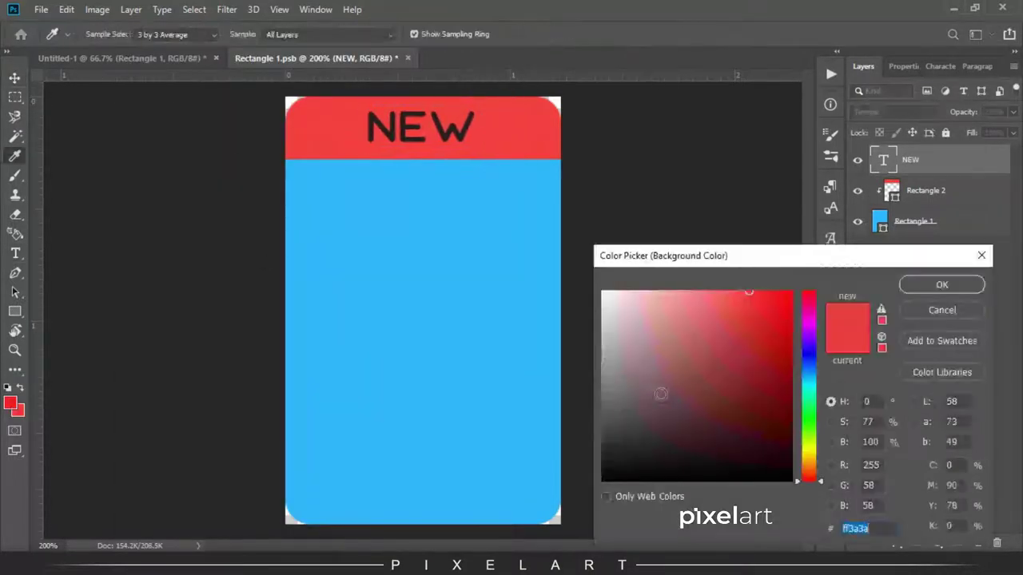
click(933, 286)
key(ctrl+BackSpace)
- Type 'PUREGEL' below the red band, with GEL set in ITC Bauhaus BT
key(t)
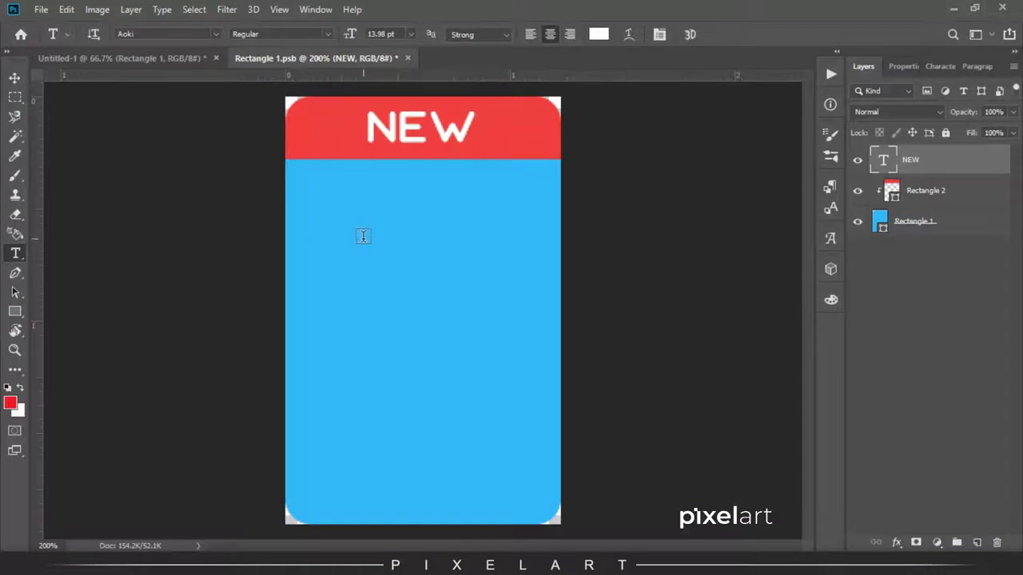
click(363, 232)
text(PU)
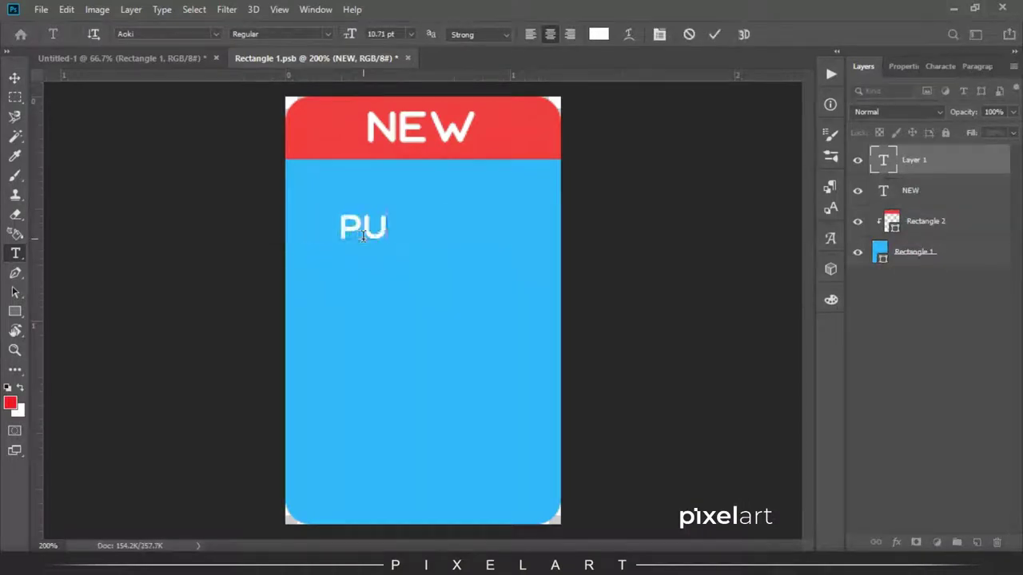
text(REGE)
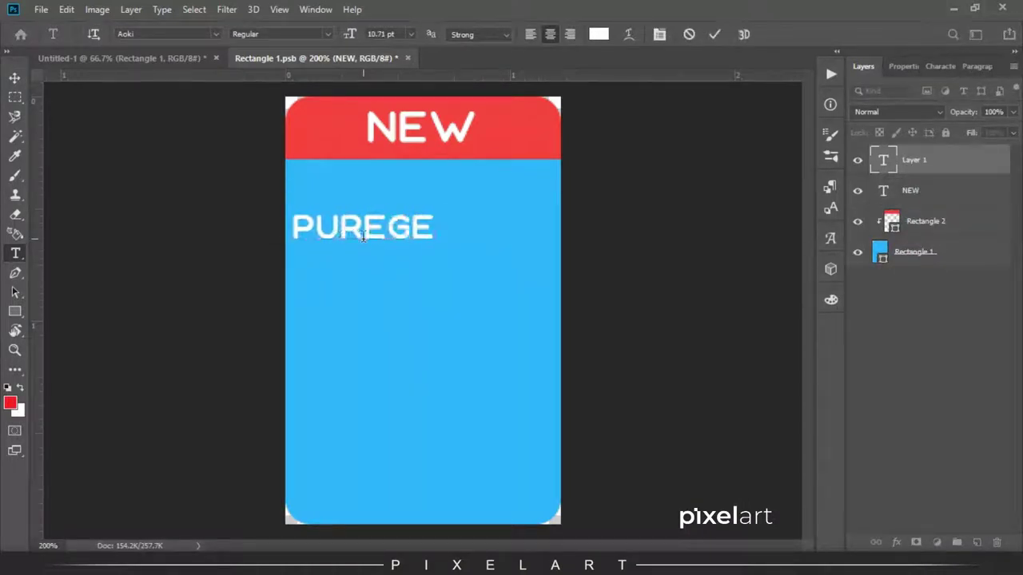
text(L)
key(shift+Left)
key(shift+Left)
key(shift+Left)
click(216, 33)
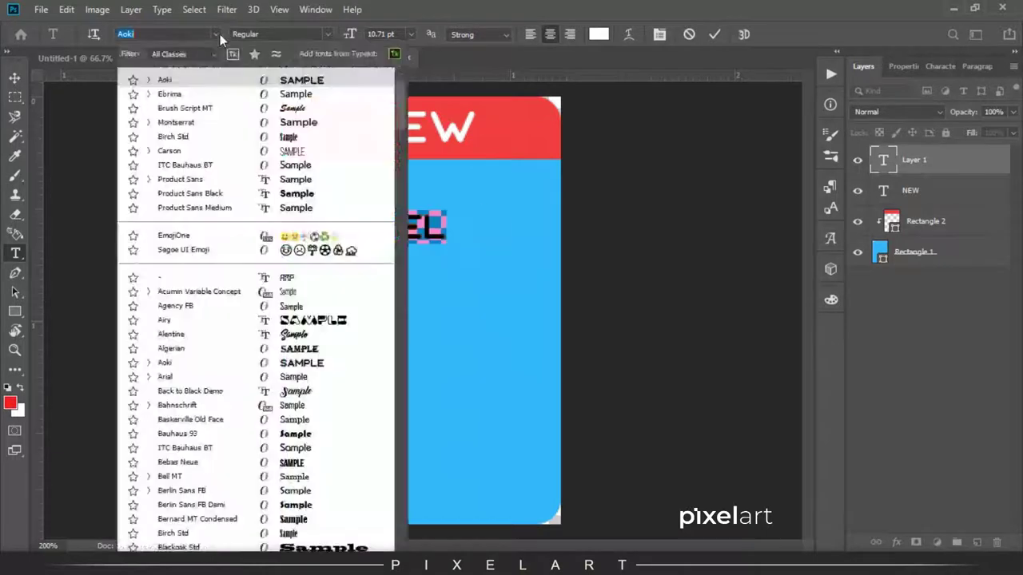
click(256, 446)
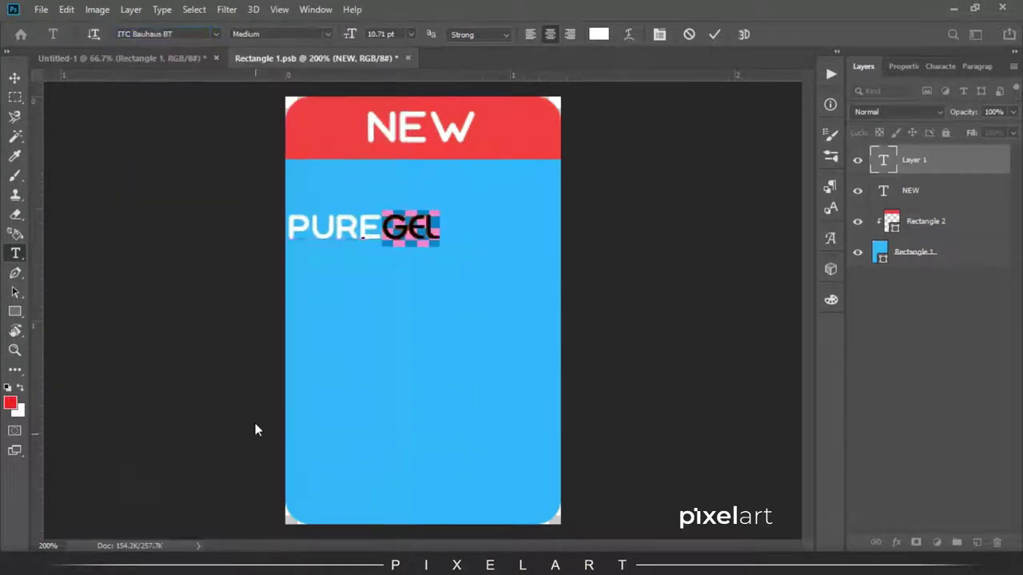
click(15, 76)
- Nudge PUREGEL with the arrow keys to centre it on the label
key(shift+Right)
key(shift+Right)
key(shift+Right)
key(shift+Right)
key(shift+Down)
key(Down)
key(Down)
key(Down)
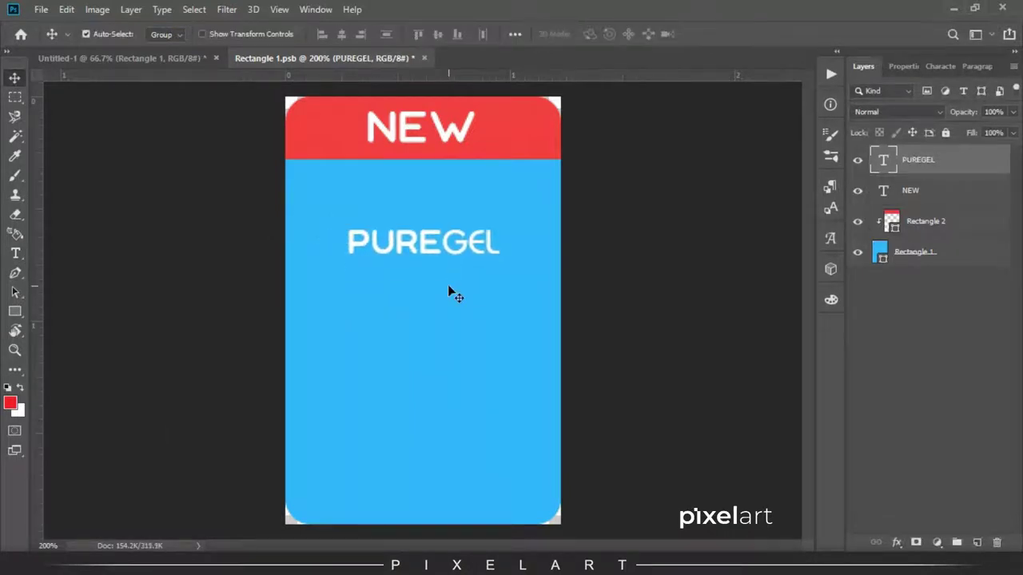
key(Right)
key(Up)
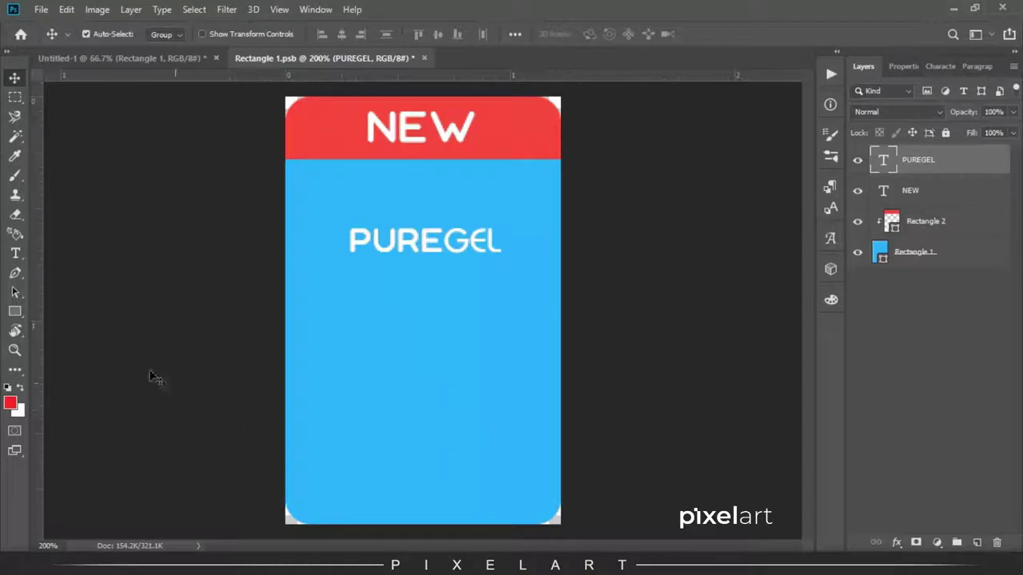
- Draw a red droplet shape point by point just left of PUREGEL
click(15, 274)
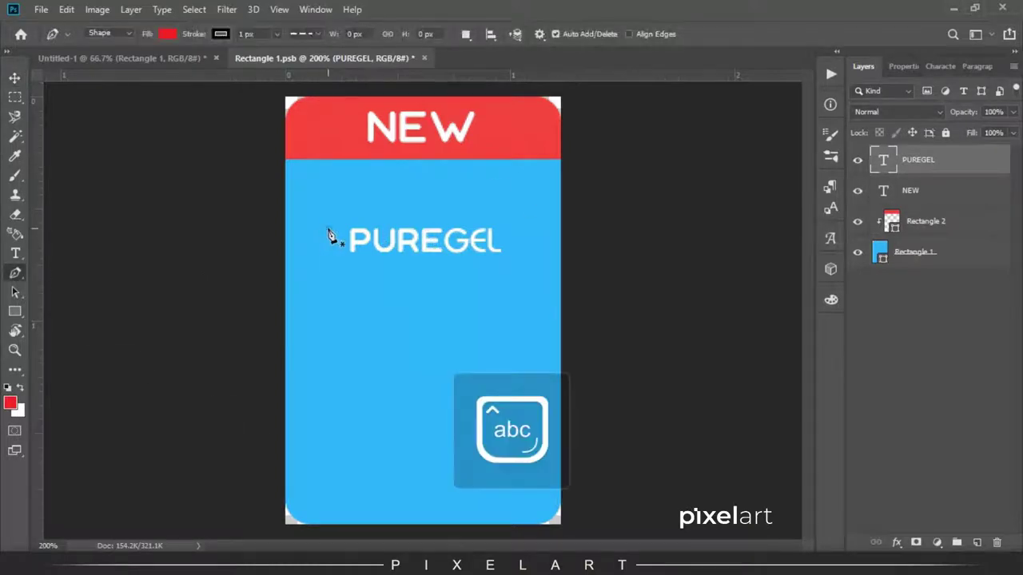
click(327, 229)
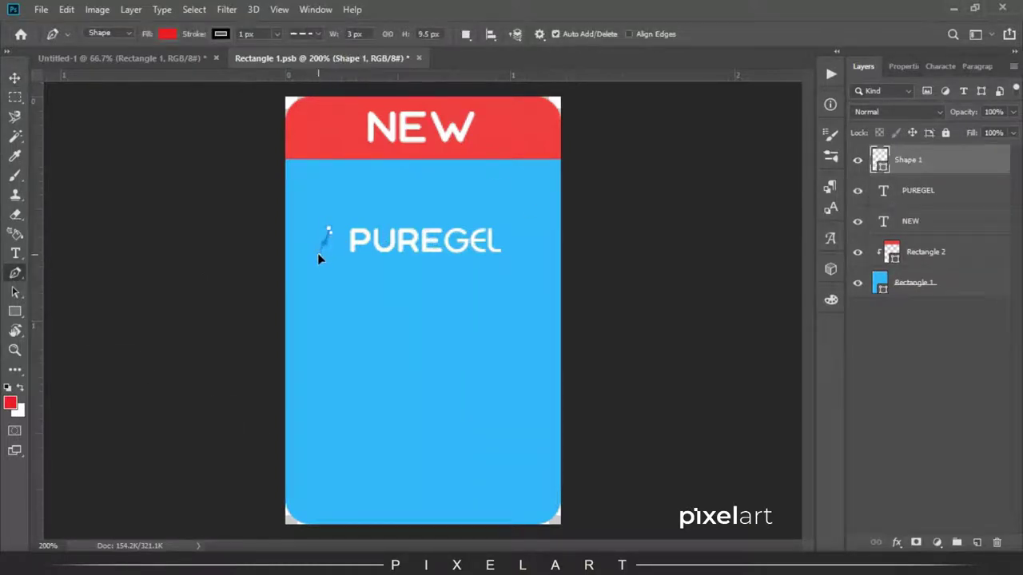
click(336, 243)
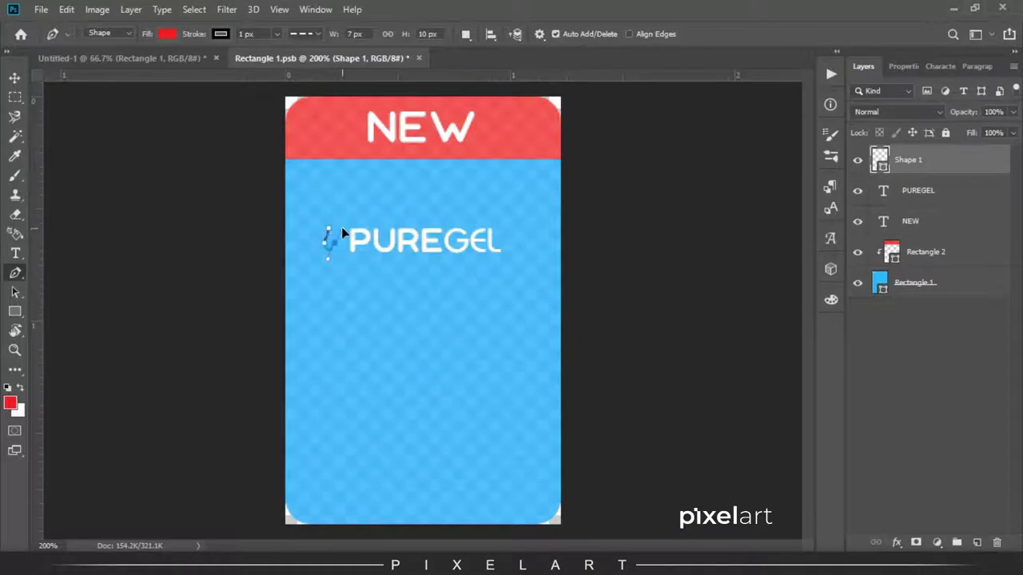
click(329, 249)
click(328, 228)
- Add a new empty layer, swap the colours, and enlarge the red drop slightly
click(14, 78)
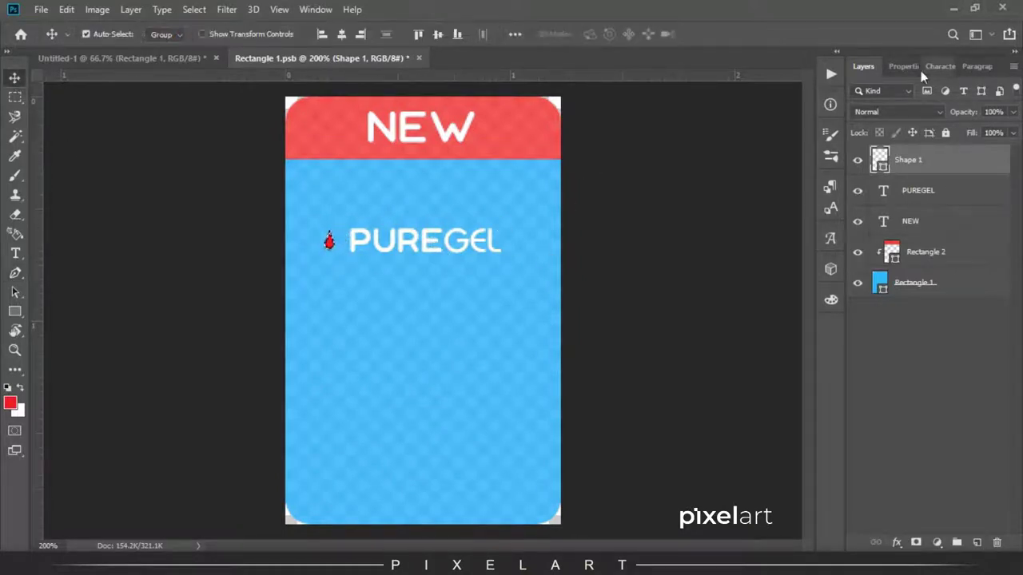
key(ctrl+shift+n)
key(Return)
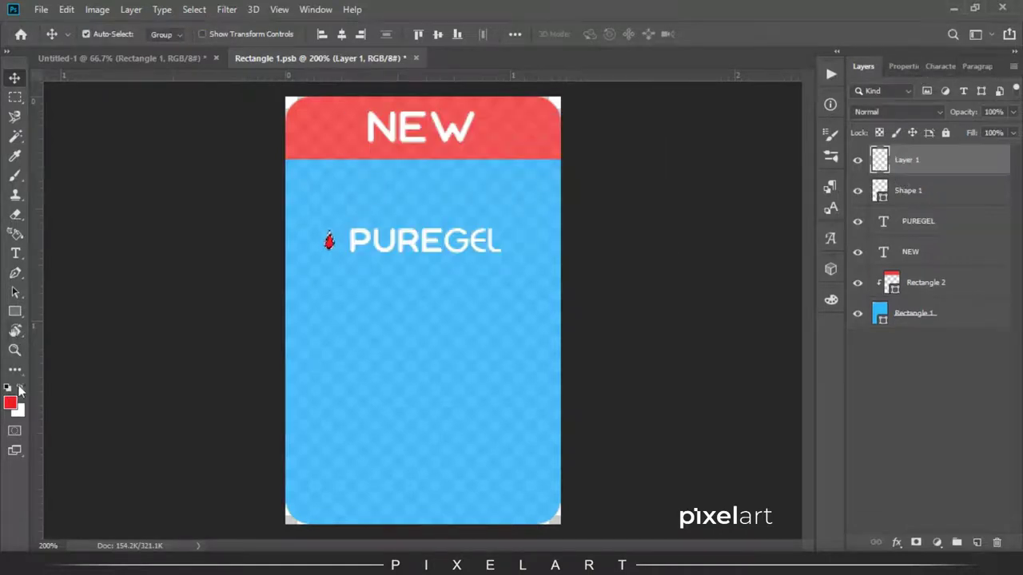
click(20, 389)
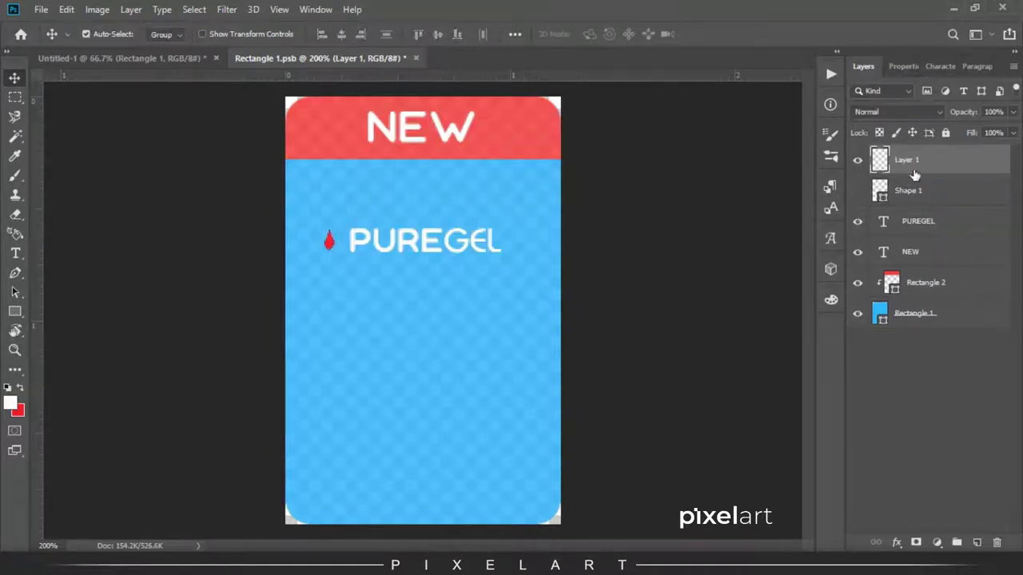
key(ctrl+plus)
key(ctrl+t)
drag(290, 228, 294, 232)
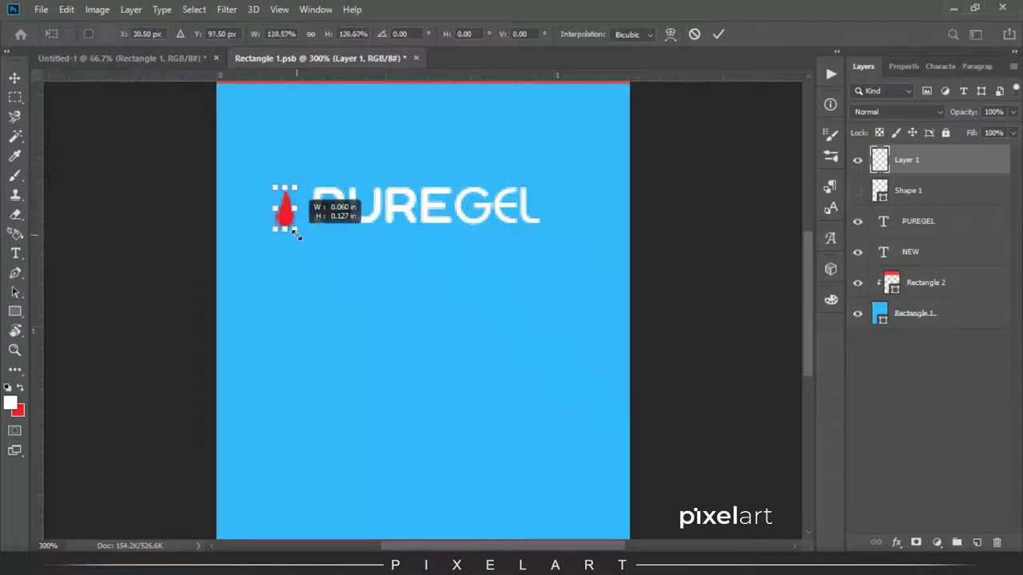
key(Return)
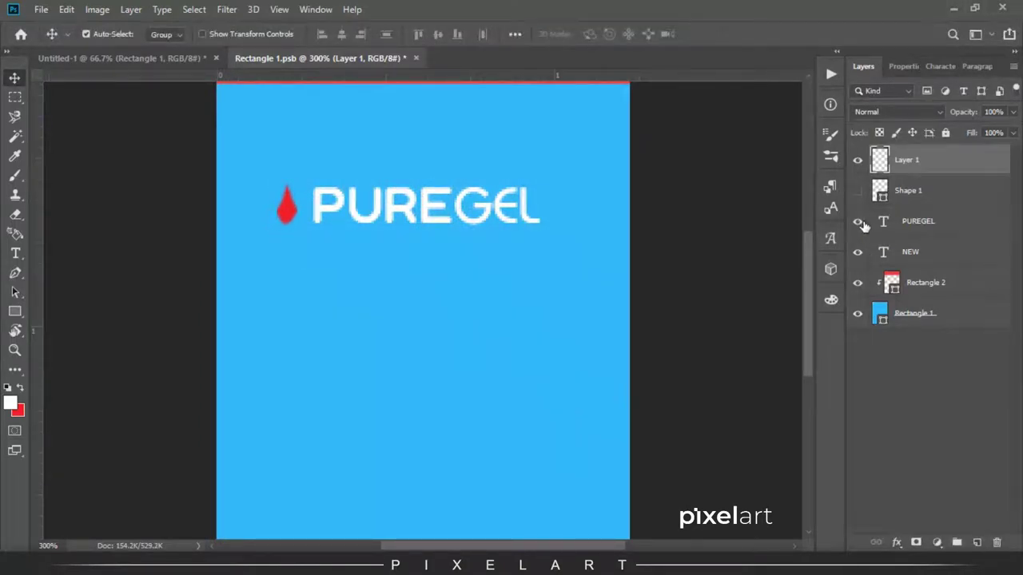
- Nudge the red drop into position above the U of PUREGEL
key(shift+Right)
key(shift+Right)
key(shift+Right)
key(shift+Left)
key(shift+Up)
key(Right)
key(Up)
key(Up)
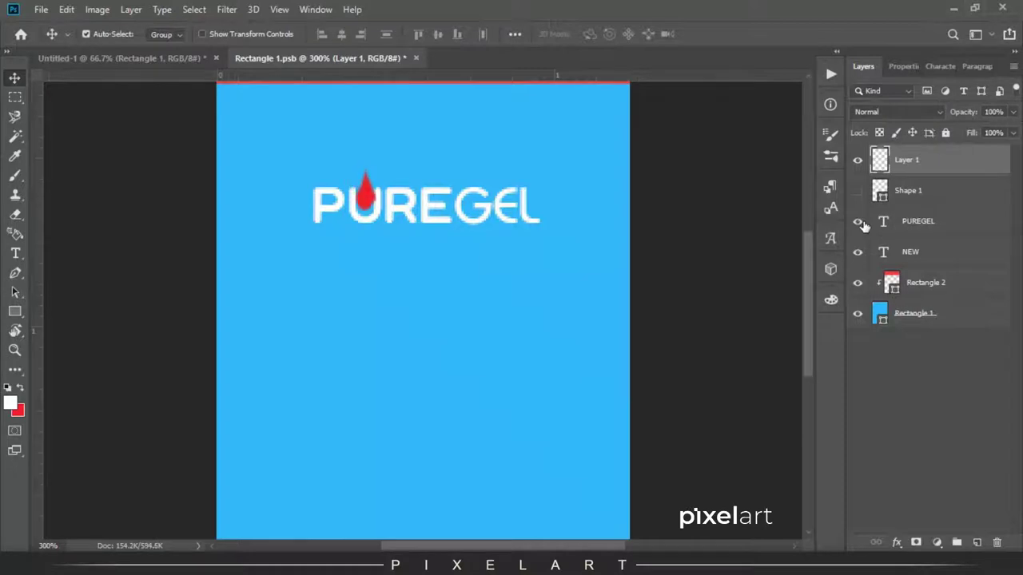
key(Down)
key(Down)
- Enlarge the PUREGEL wordmark
click(537, 220)
key(ctrl+t)
drag(541, 224, 557, 241)
key(Return)
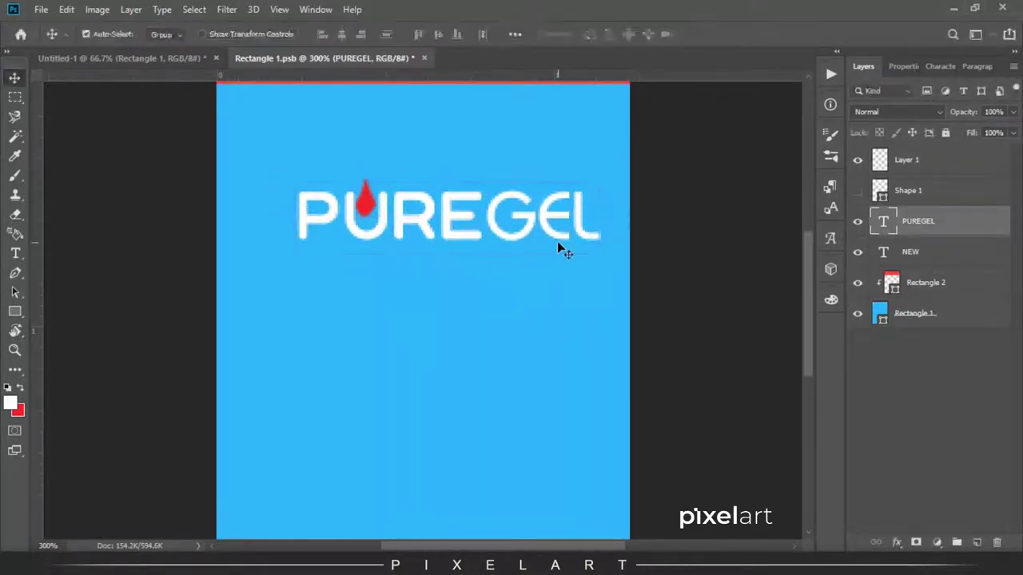
- Scale the logo and red drop down together near the label top
ctrl+click(906, 159)
key(ctrl+t)
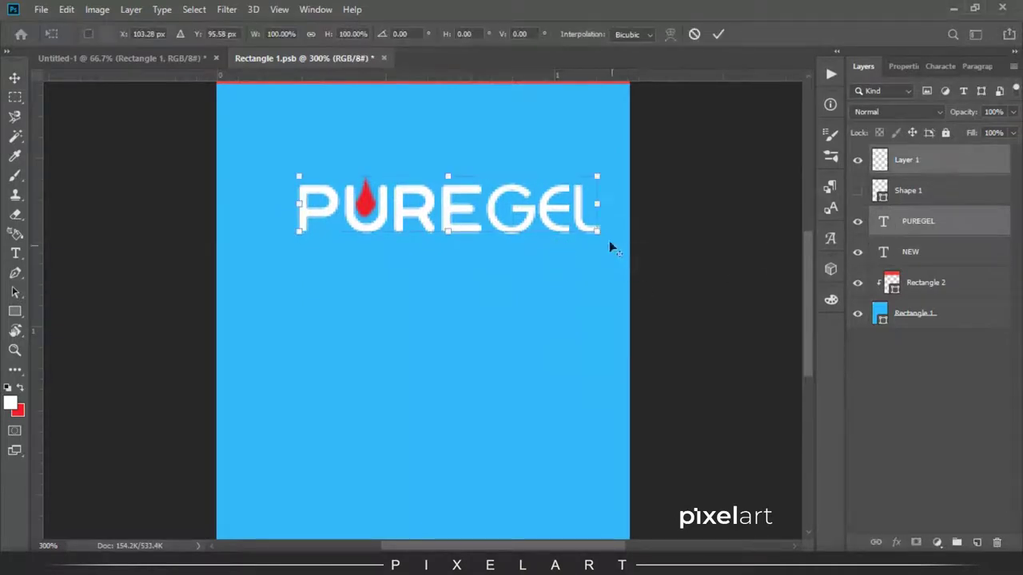
drag(603, 234, 529, 219)
key(Return)
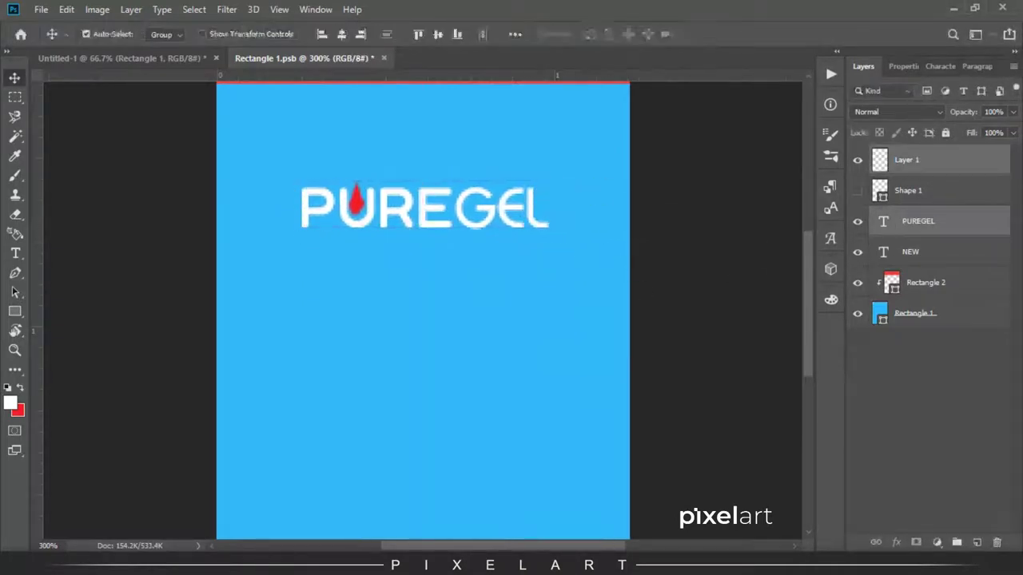
- Type 'Hand' and 'Sanitizer' on two lines below the logo
click(14, 254)
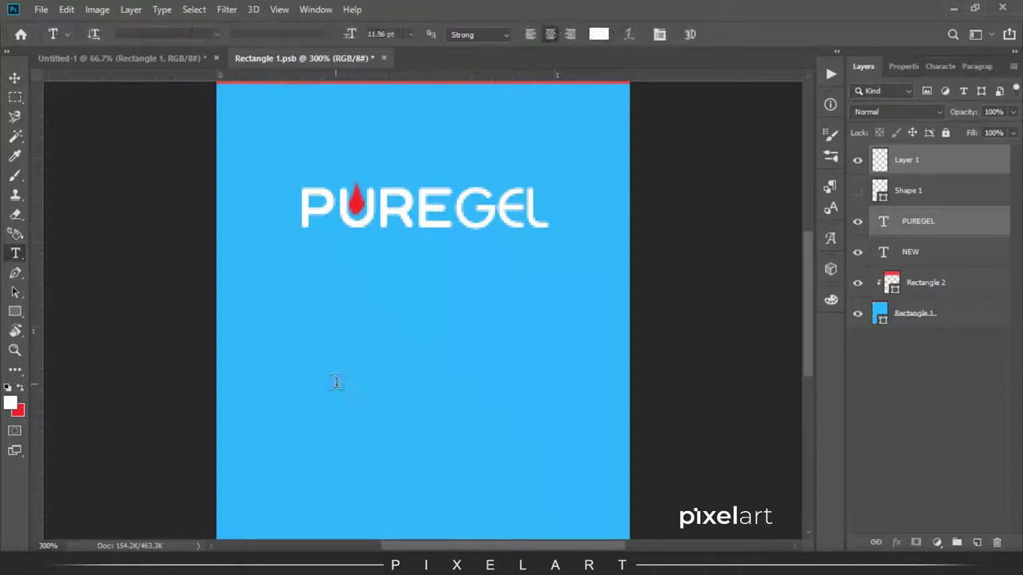
click(346, 343)
text(Hand)
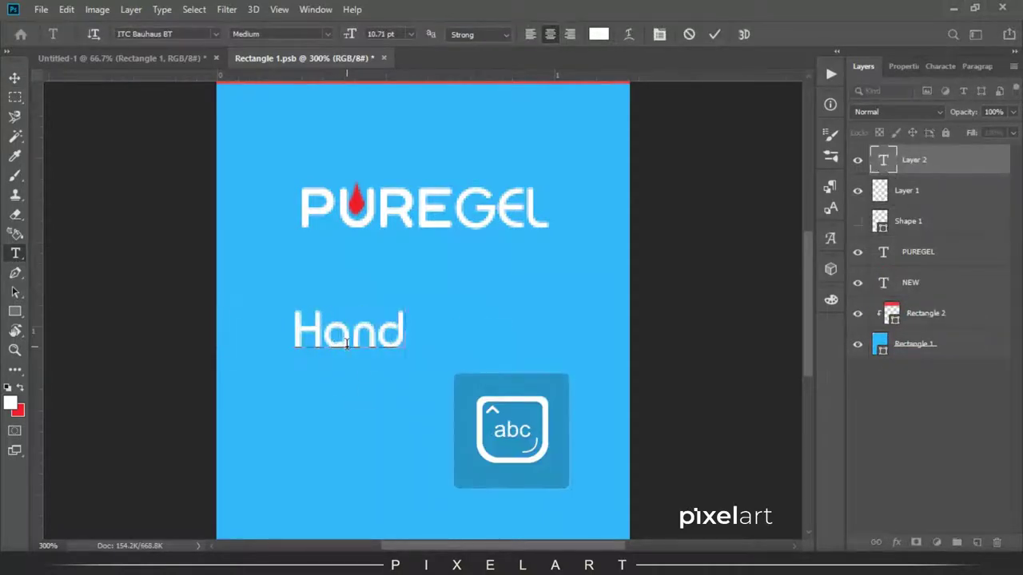
key(Return)
text(Sani)
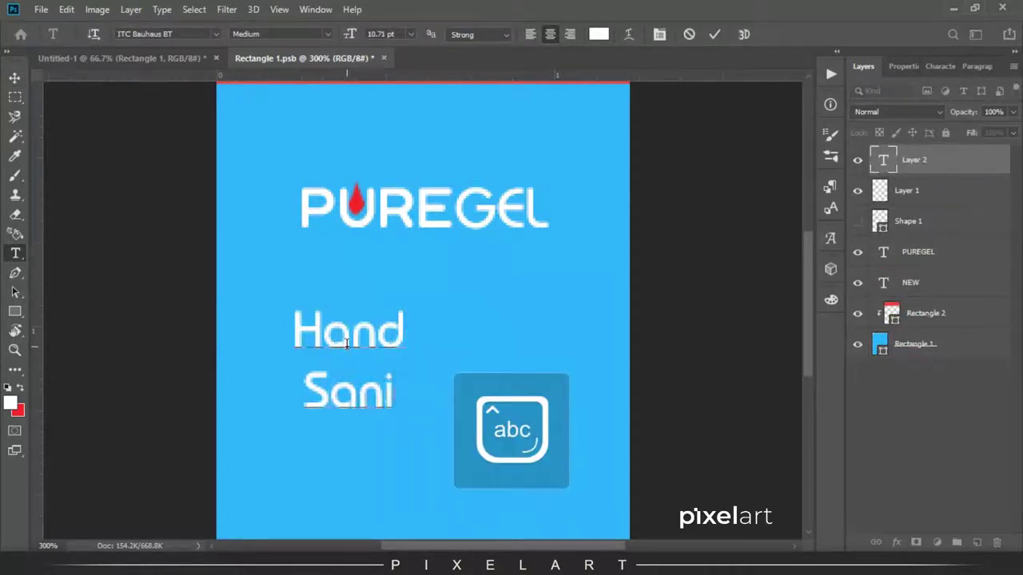
text(tizer)
- Set the text in Product Sans, left-aligned, with line spacing tightened to 10.44 pt
key(ctrl+a)
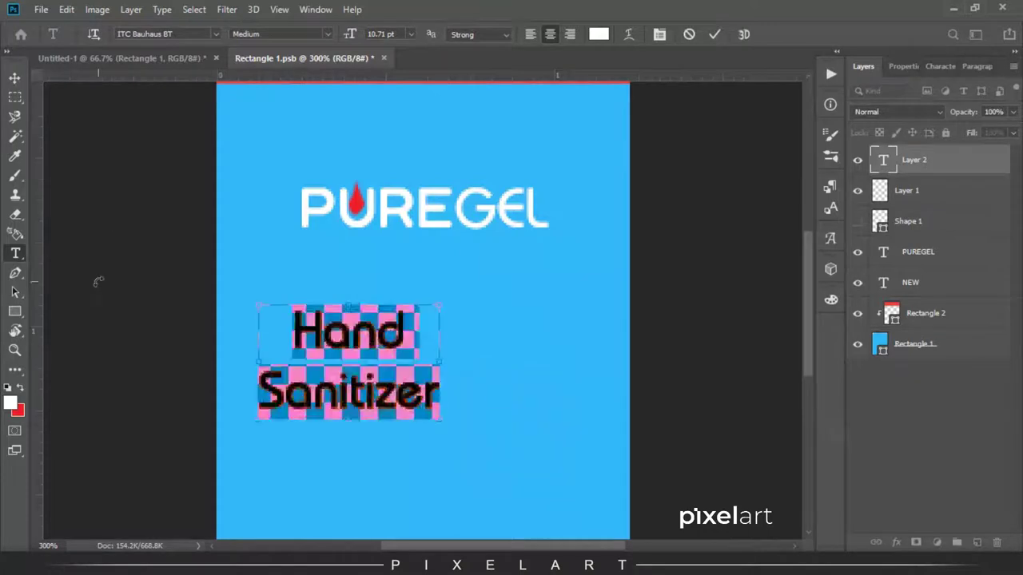
click(217, 33)
click(200, 179)
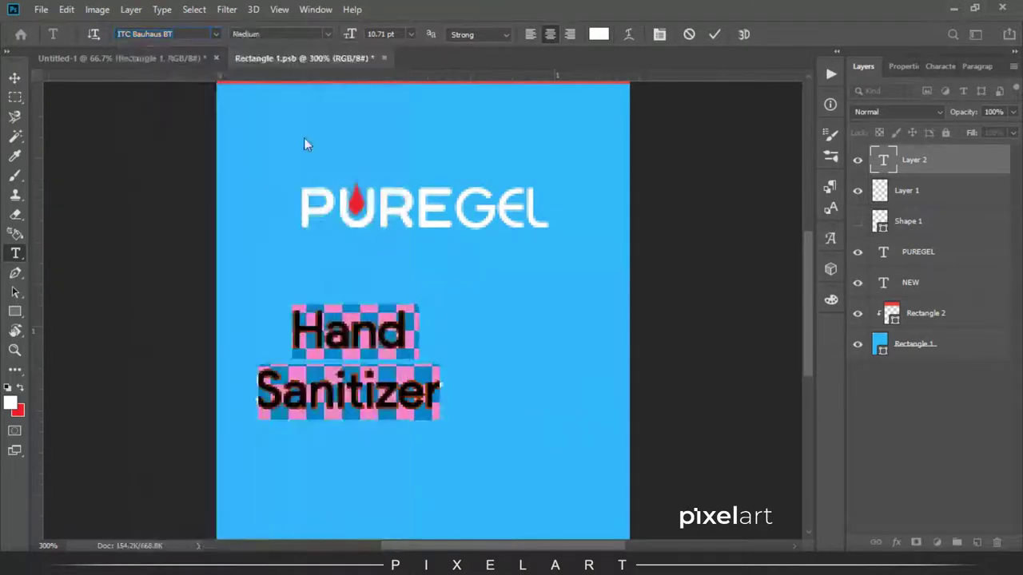
text(Product Sans)
click(530, 34)
key(ctrl+Return)
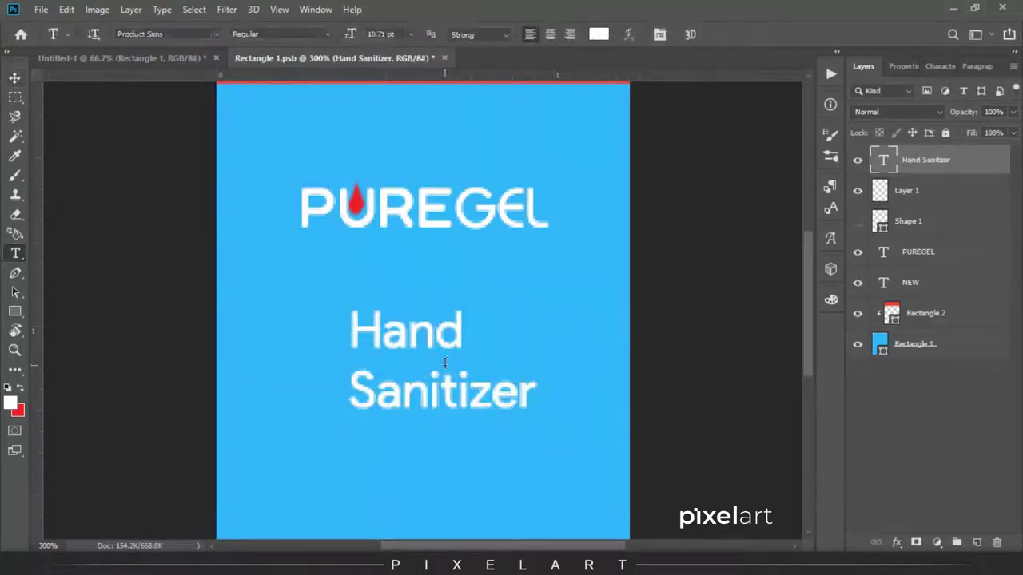
click(940, 66)
drag(959, 112, 961, 113)
click(14, 77)
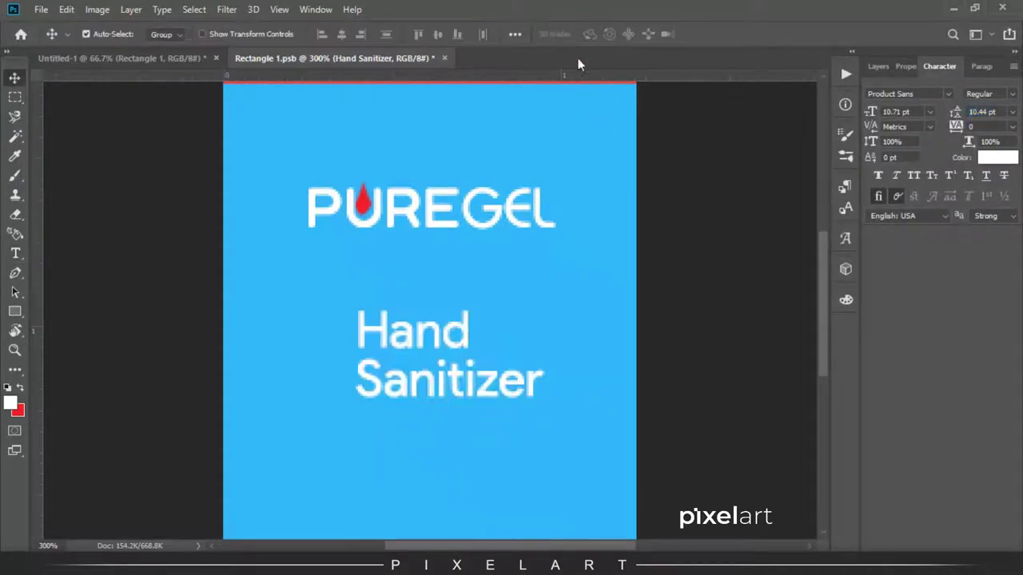
- Move the Hand Sanitizer text to the right under the logo
drag(456, 352, 500, 352)
key(Right)
key(Right)
key(Right)
key(Left)
key(Left)
key(Left)
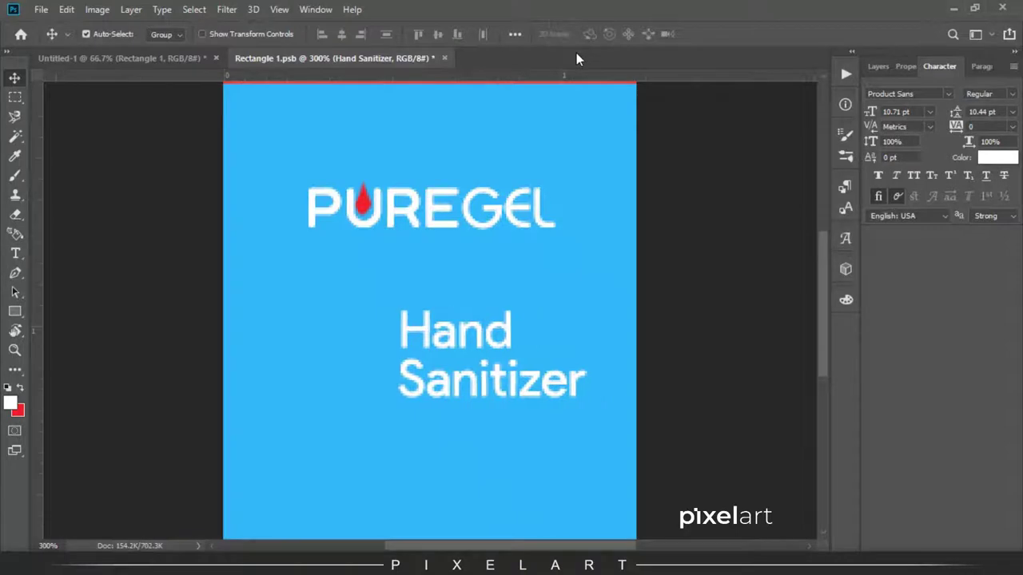
key(Right)
key(Right)
click(13, 313)
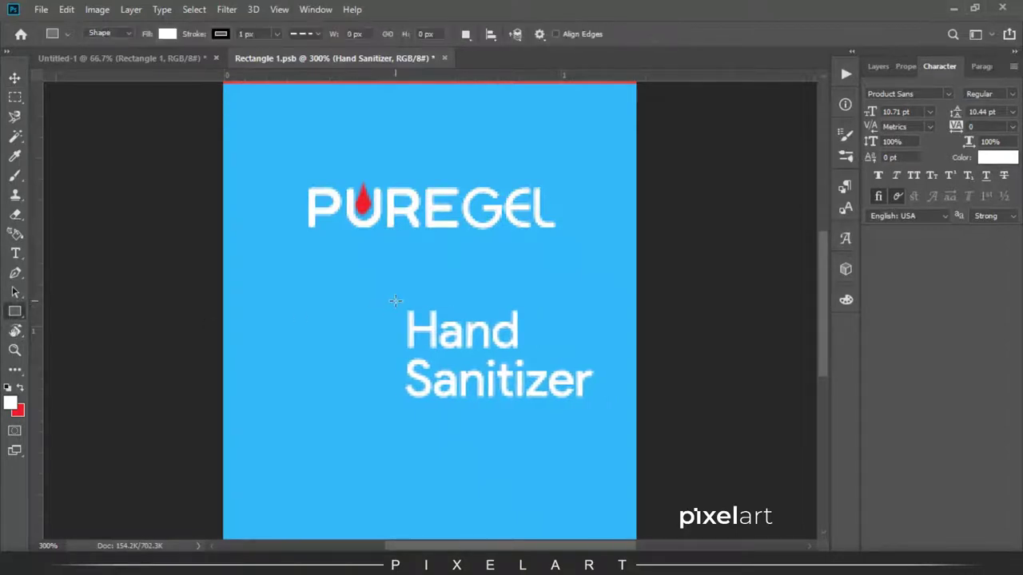
- Draw a thin white vertical line left of the text, with no stroke
drag(394, 300, 399, 404)
click(14, 78)
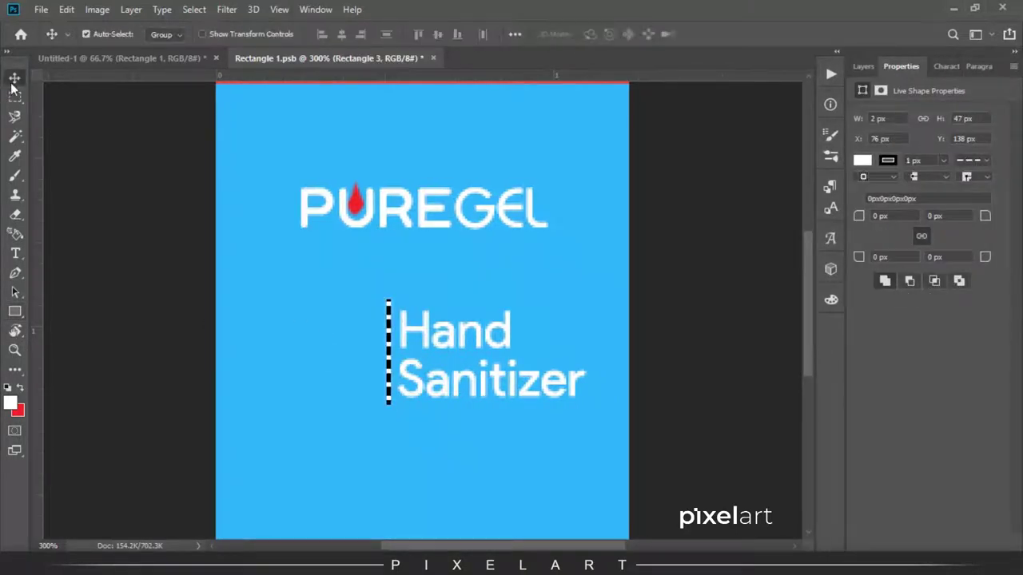
key(ctrl+minus)
click(889, 161)
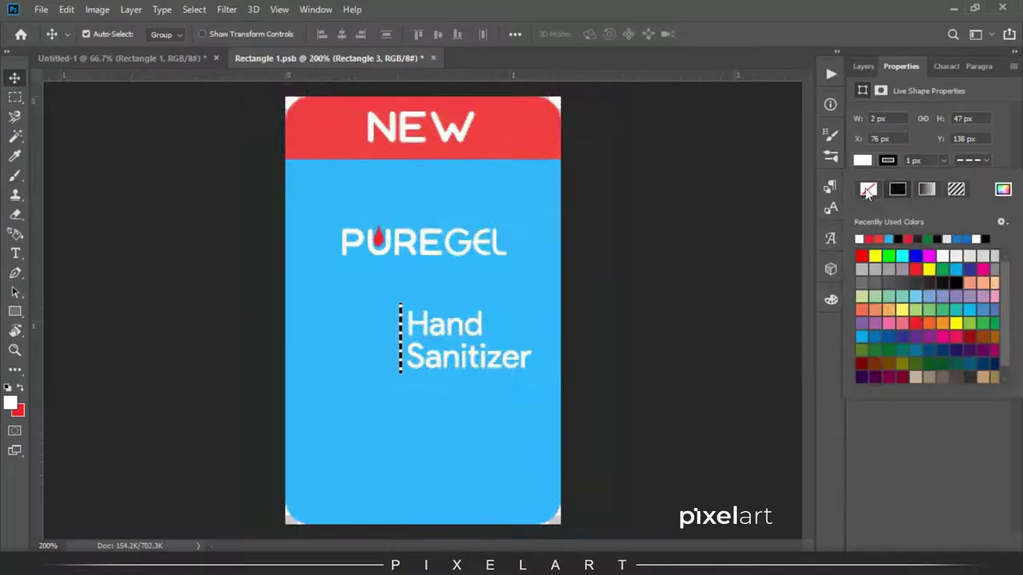
click(899, 157)
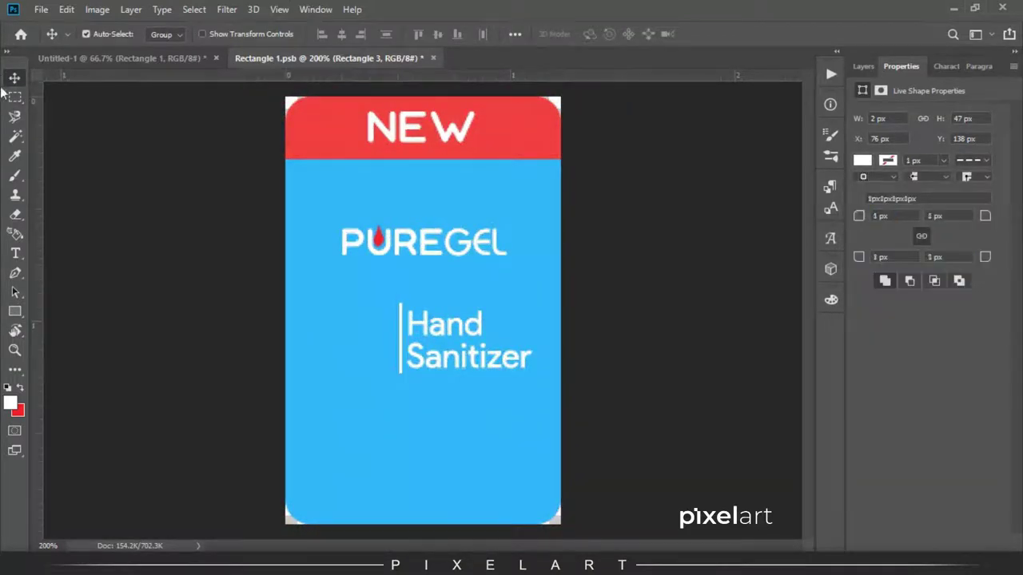
- Change the Hand Sanitizer font to Product Sans Thin
double_click(451, 356)
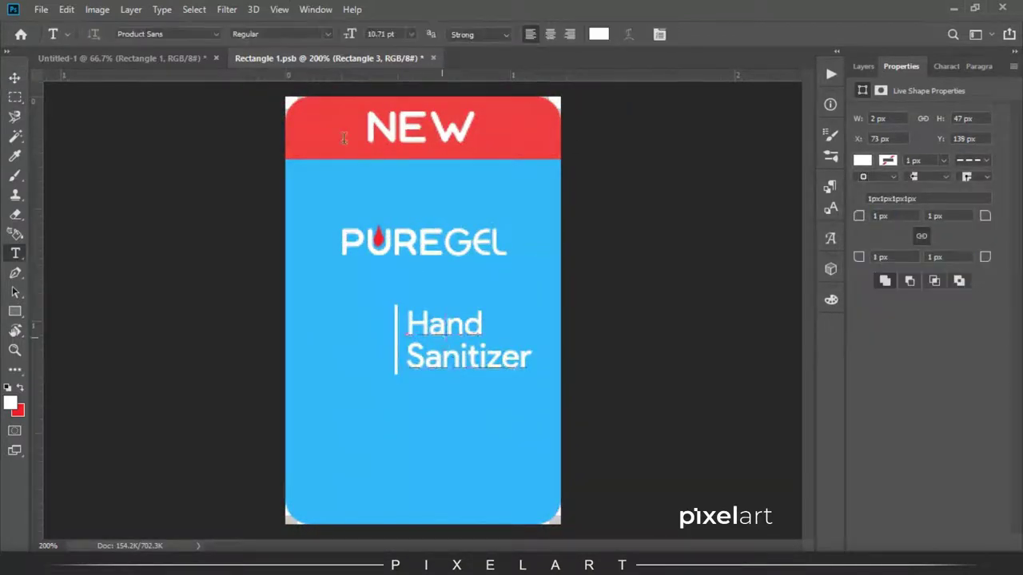
click(157, 33)
text(Product)
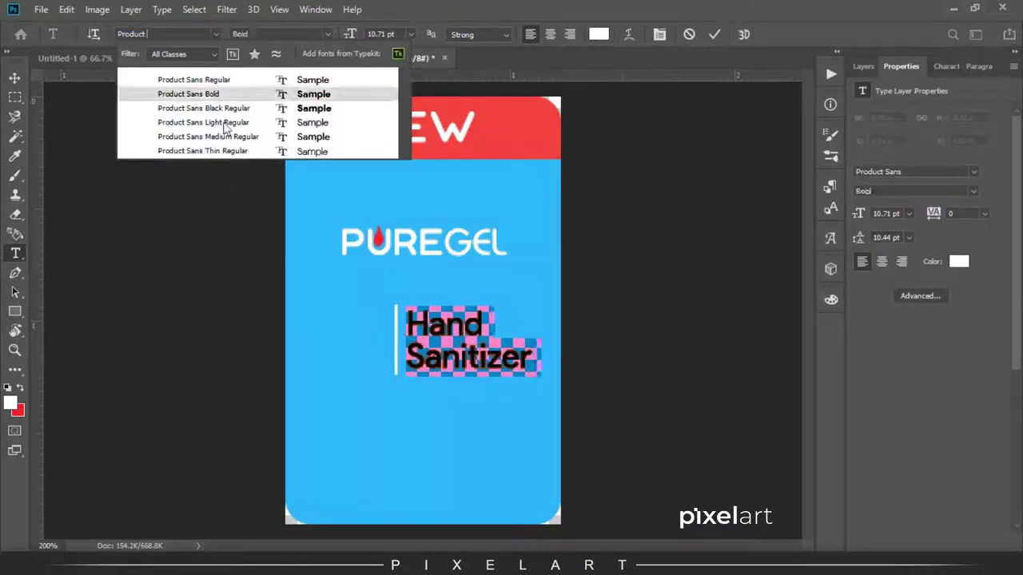
click(229, 151)
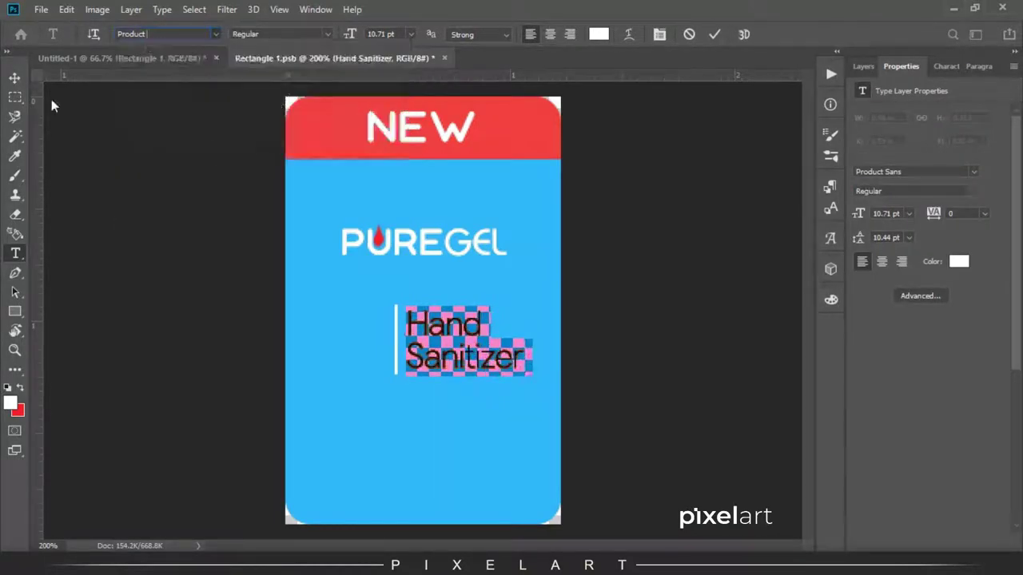
click(15, 78)
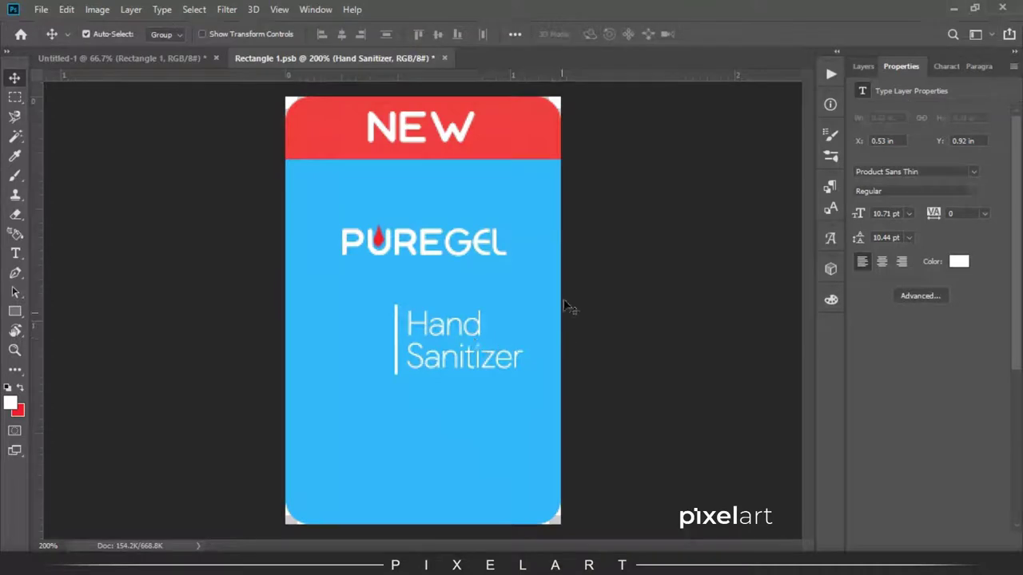
click(865, 68)
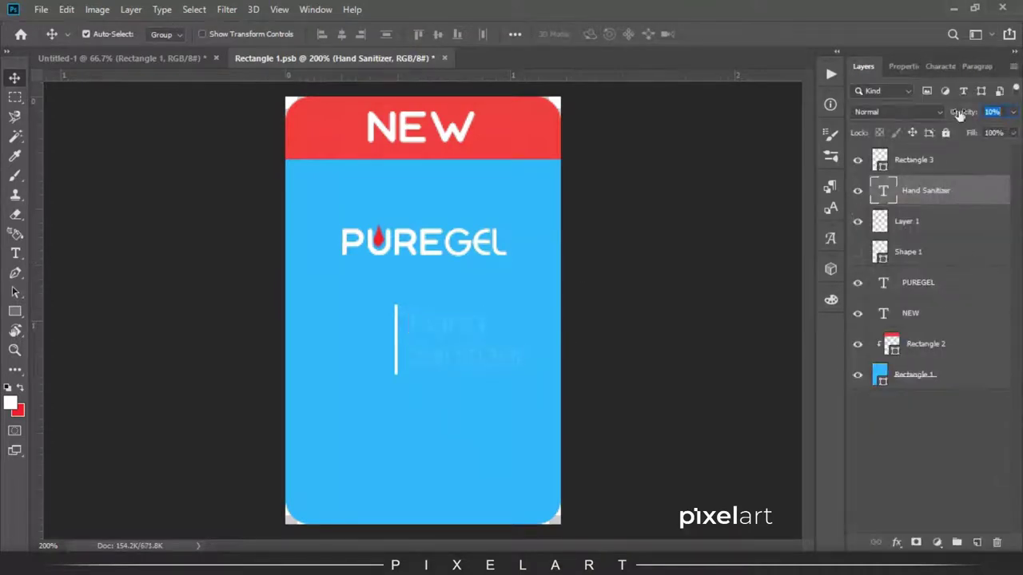
key(ctrl+plus)
key(ctrl+plus)
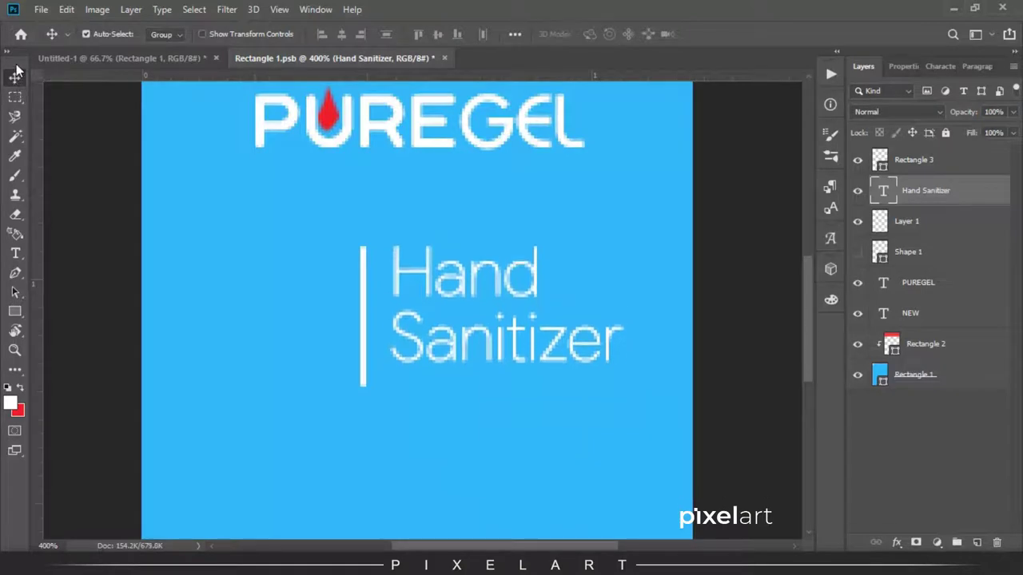
- Duplicate Hand Sanitizer below itself and retype it as 'With Vitamine E'
key(ctrl+j)
drag(446, 283, 445, 413)
key(t)
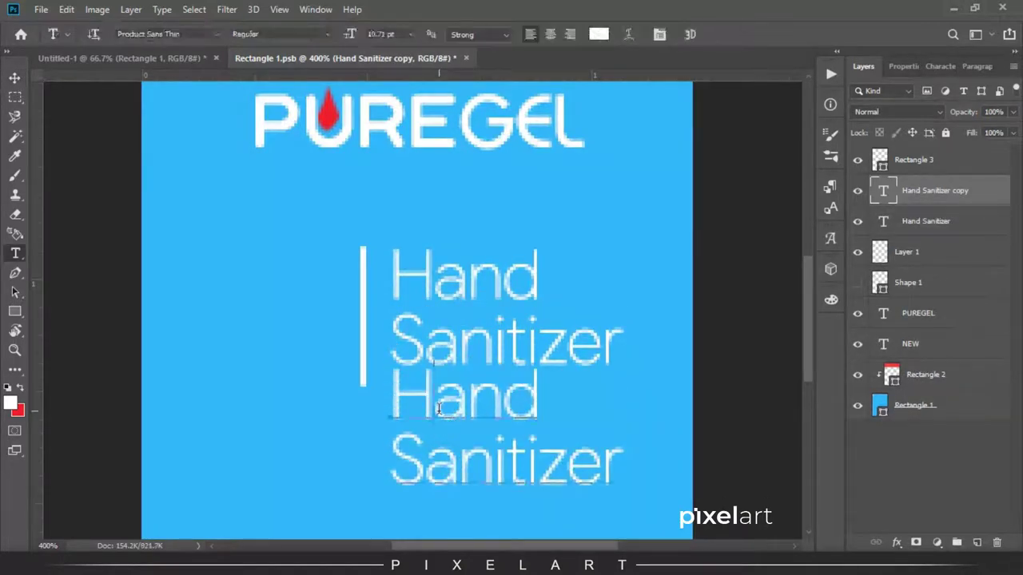
click(445, 411)
key(ctrl+a)
text(W)
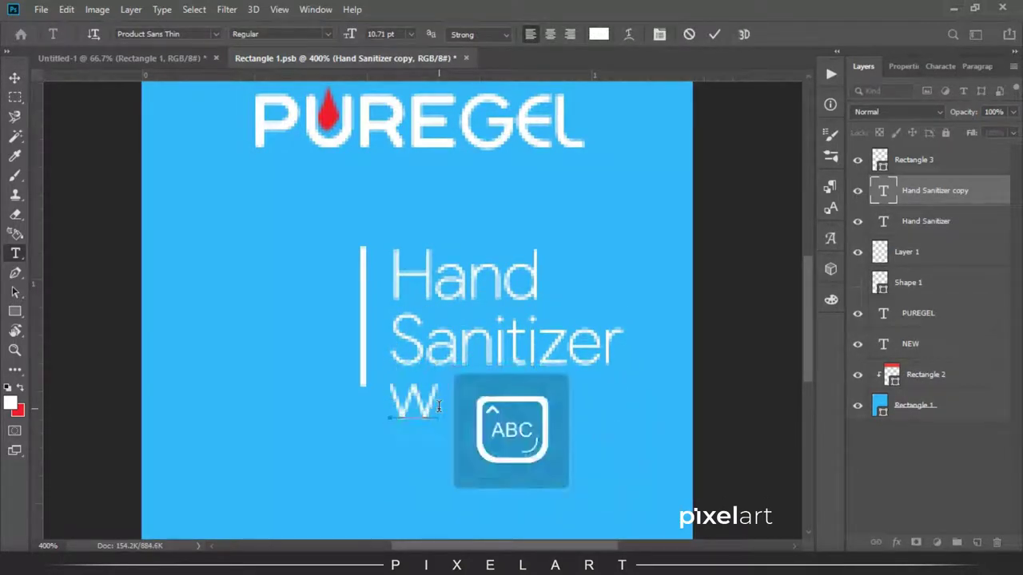
text(ith Vitam)
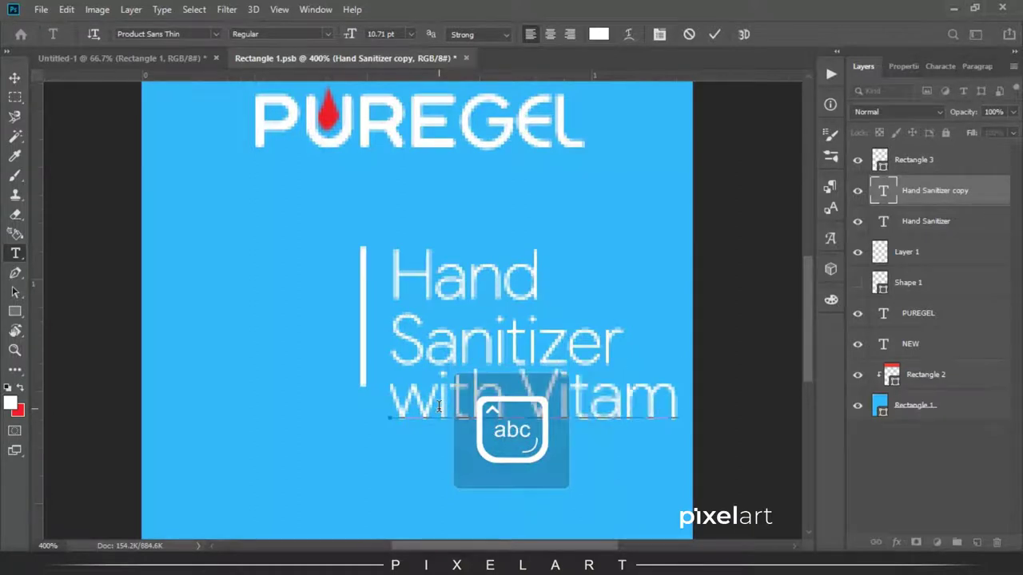
text(i)
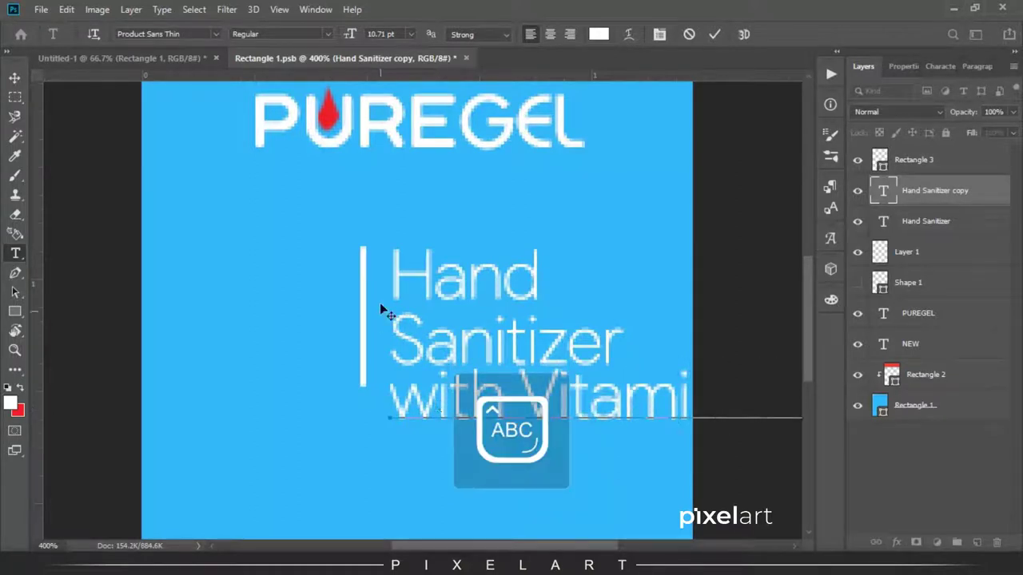
drag(389, 397, 412, 389)
text(W)
key(ctrl+Return)
- Resize the With Vitamine E line to fit below Sanitizer
key(ctrl+t)
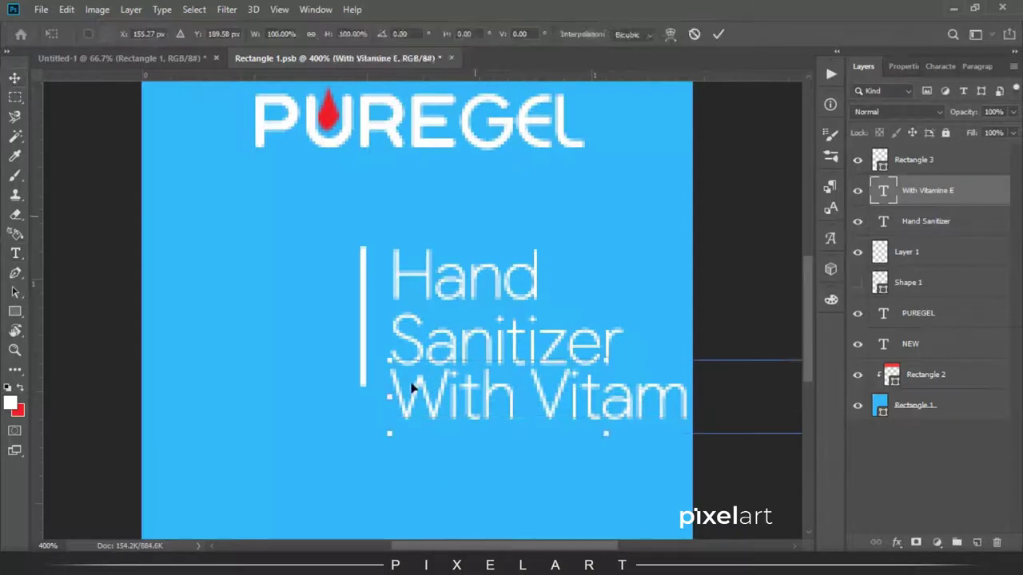
mouse_move(389, 357)
mouse_down()
mouse_move(708, 411)
mouse_move(408, 388)
mouse_up()
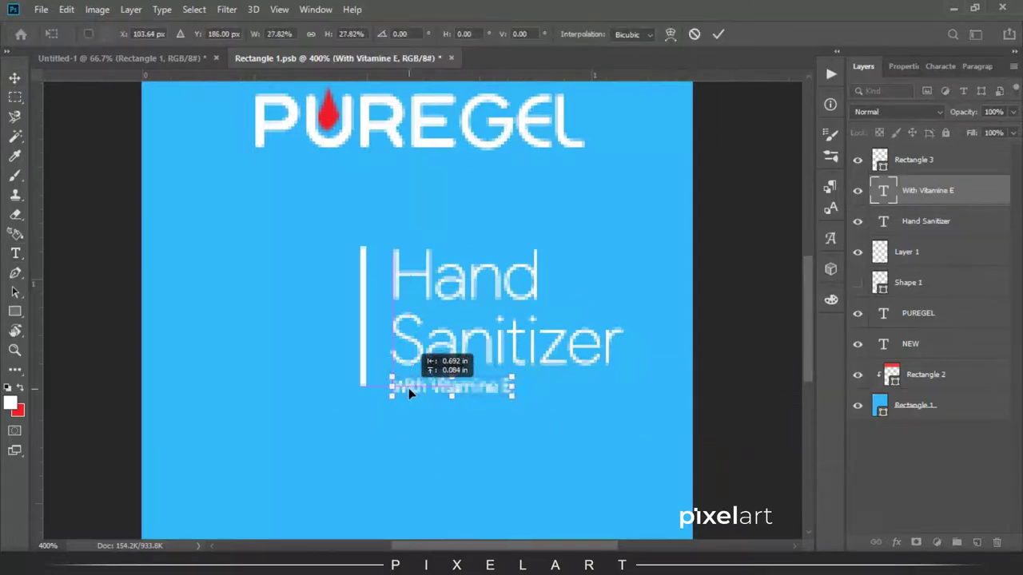
drag(514, 387, 621, 389)
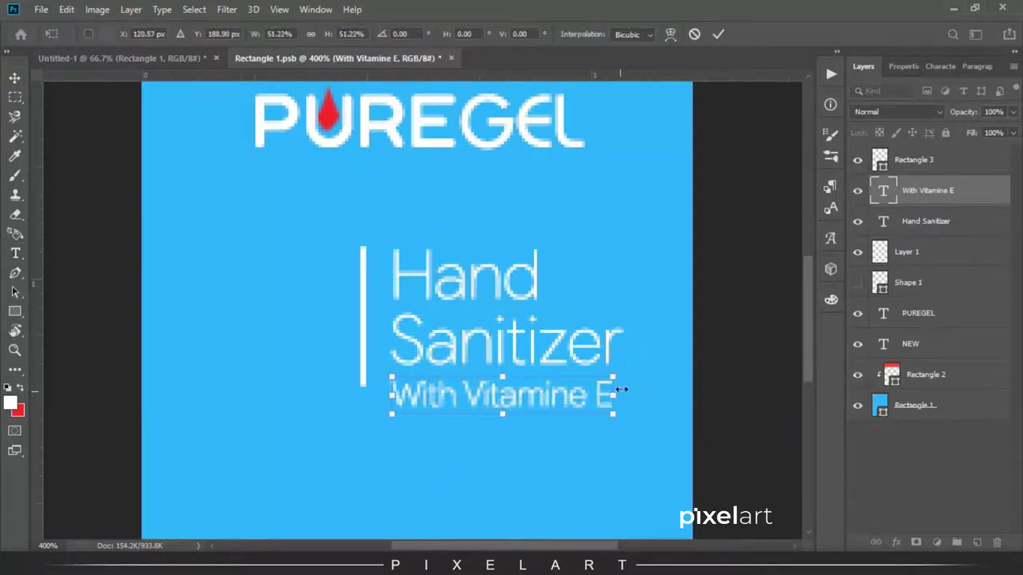
key(Return)
alt+scroll(486, 399, down, 2)
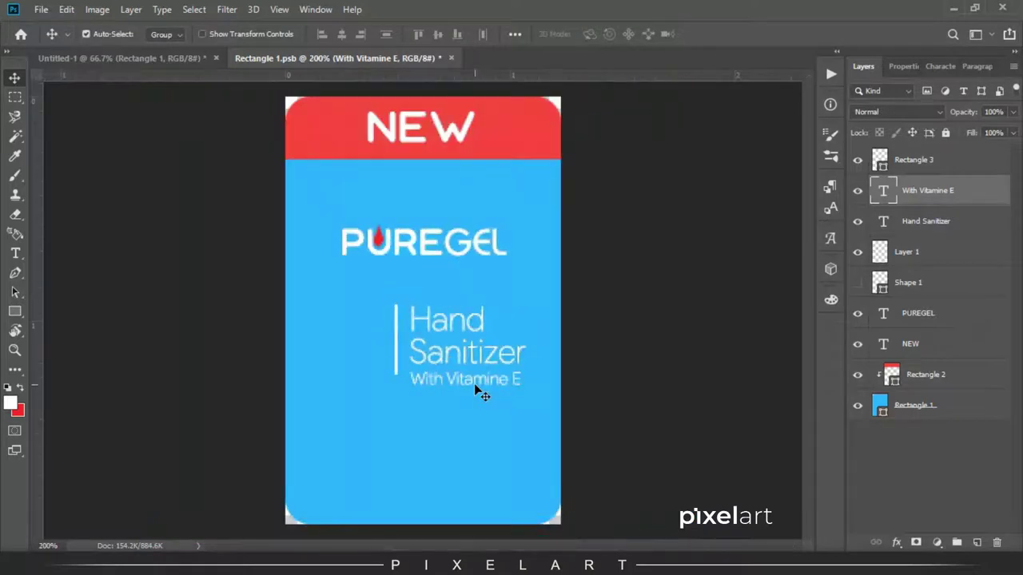
scroll(474, 384, down, 1)
scroll(473, 384, up, 1)
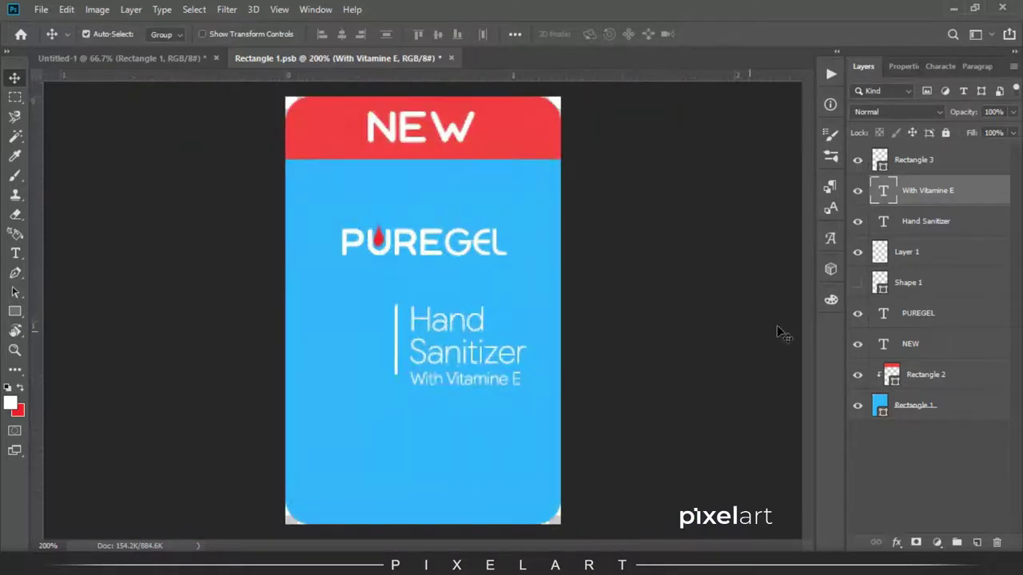
- Extend the vertical divider line further down
click(933, 258)
click(913, 160)
key(ctrl+t)
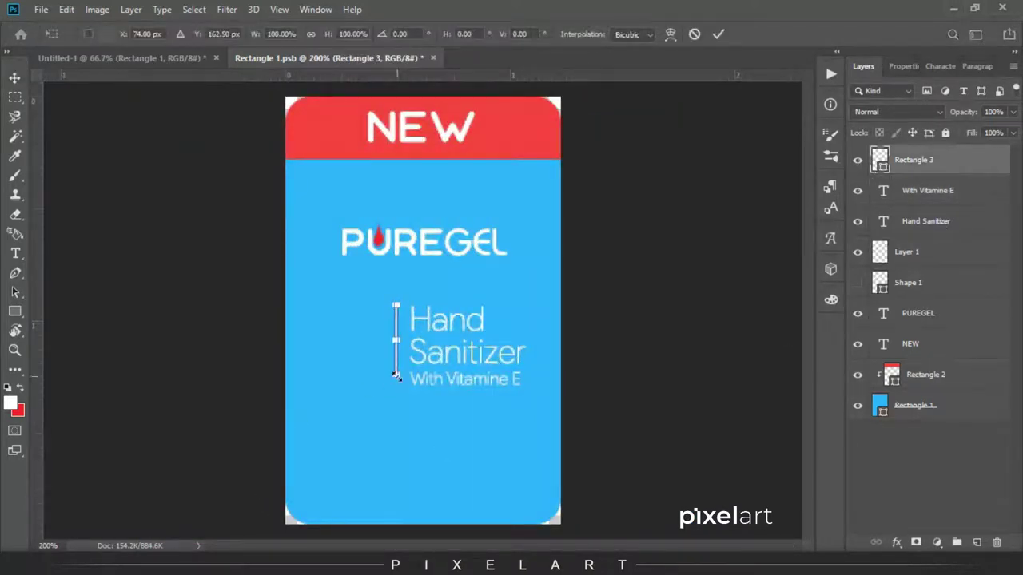
drag(396, 375, 396, 386)
key(Return)
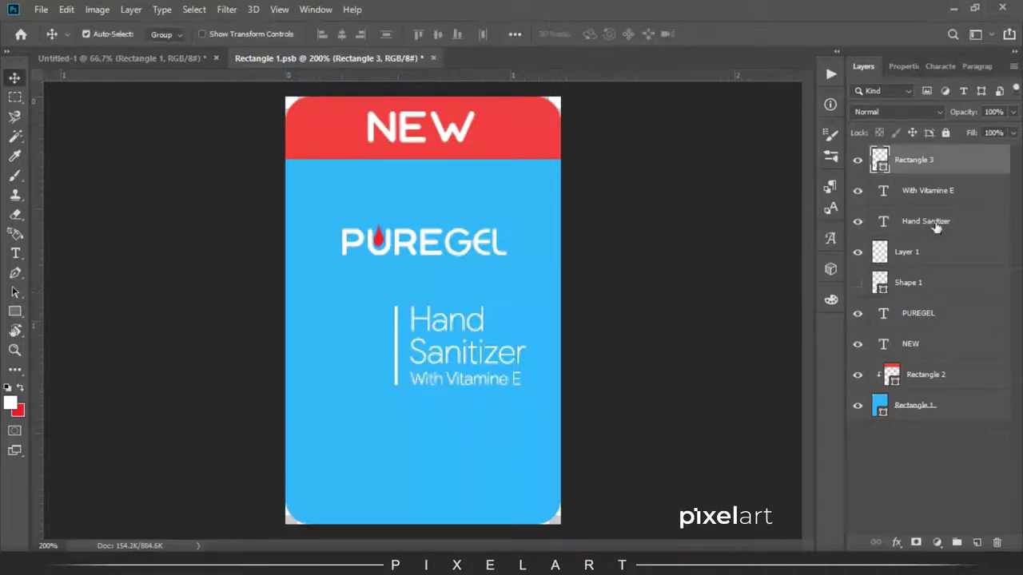
- Make the With Vitamine E text italic
key(ctrl+plus)
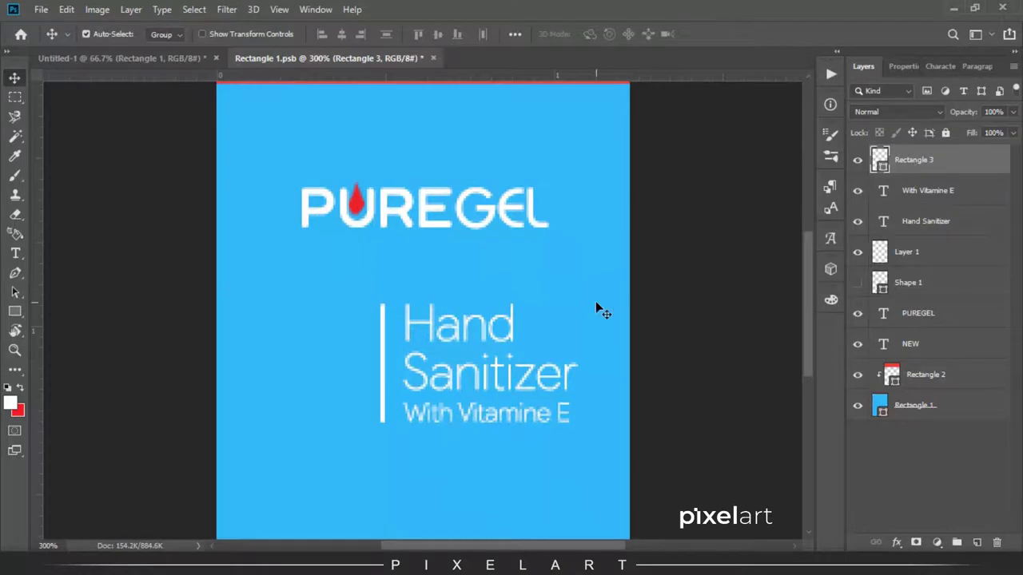
key(t)
click(503, 425)
key(ctrl+a)
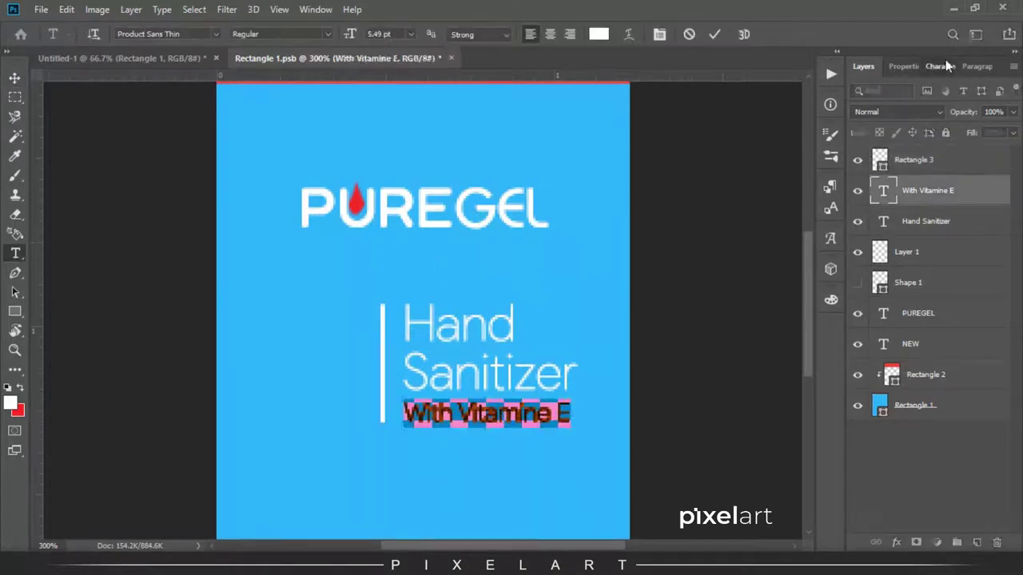
key(ctrl+t)
click(896, 175)
click(15, 78)
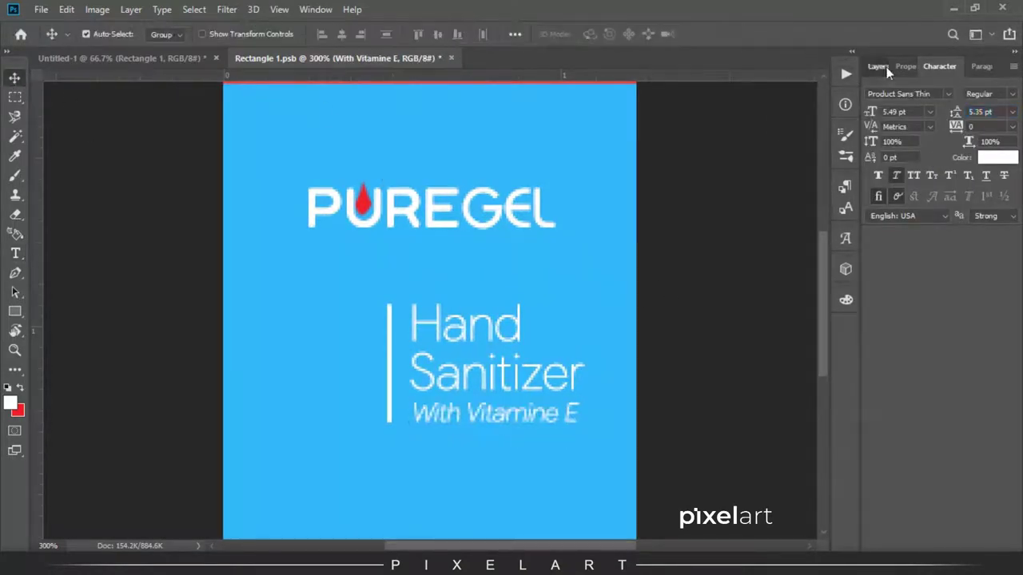
- Duplicate the Hand Sanitizer text layer
click(878, 66)
click(930, 232)
key(ctrl+j)
- Retype the duplicate as '99.99%' and shrink it left of the divider
key(shift+Left)
key(shift+Left)
key(shift+Left)
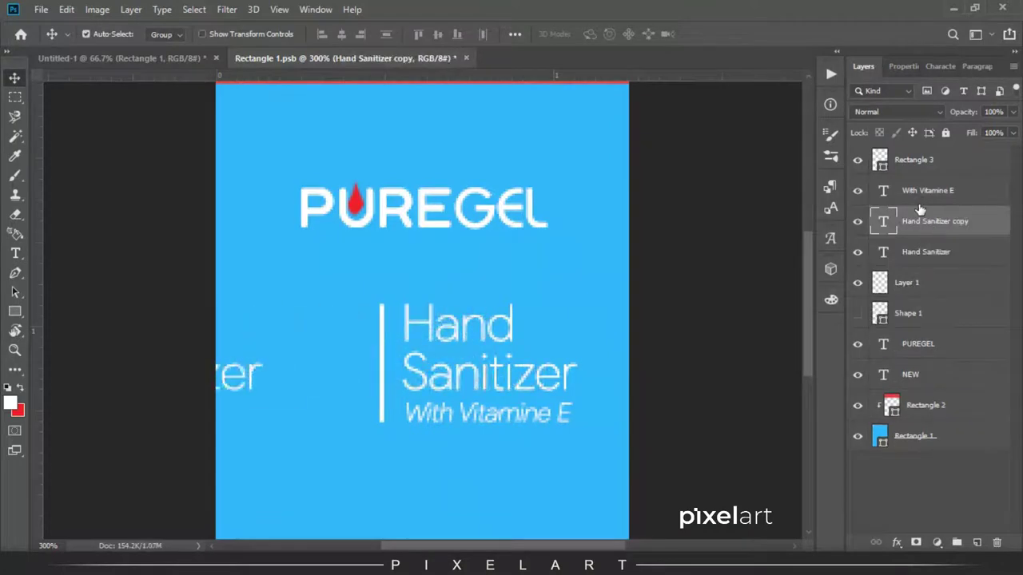
double_click(883, 219)
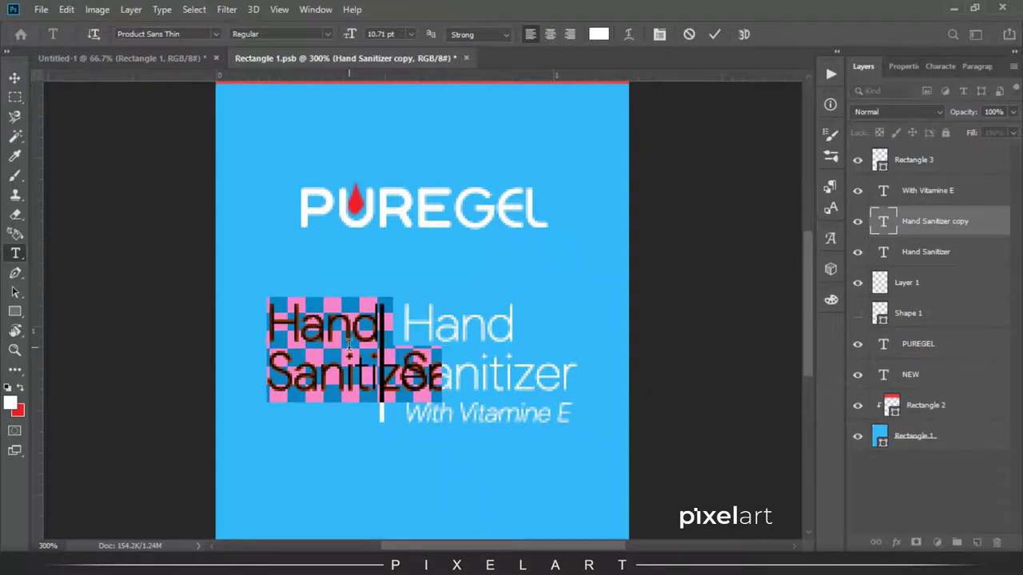
text(99.)
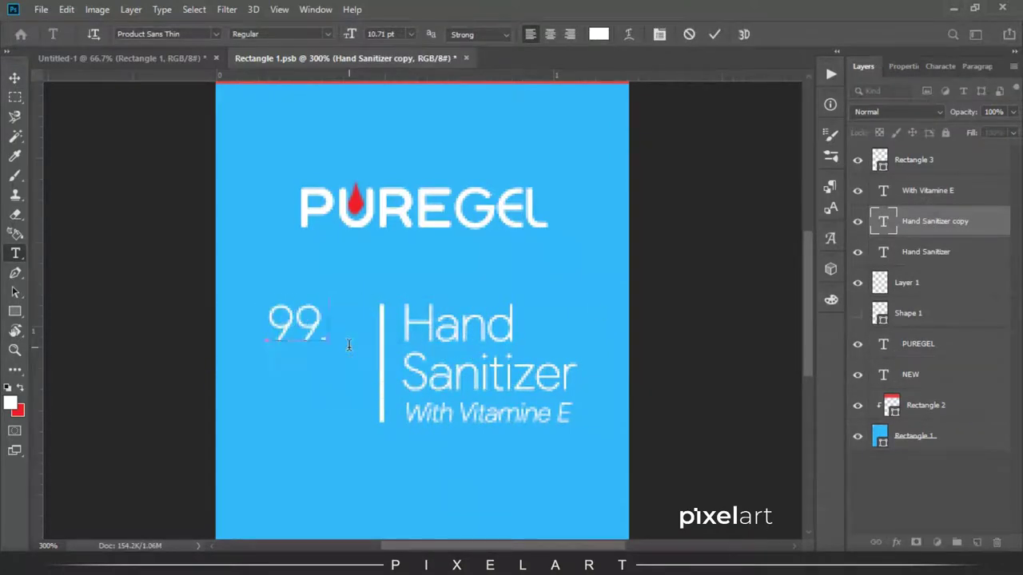
text(99%)
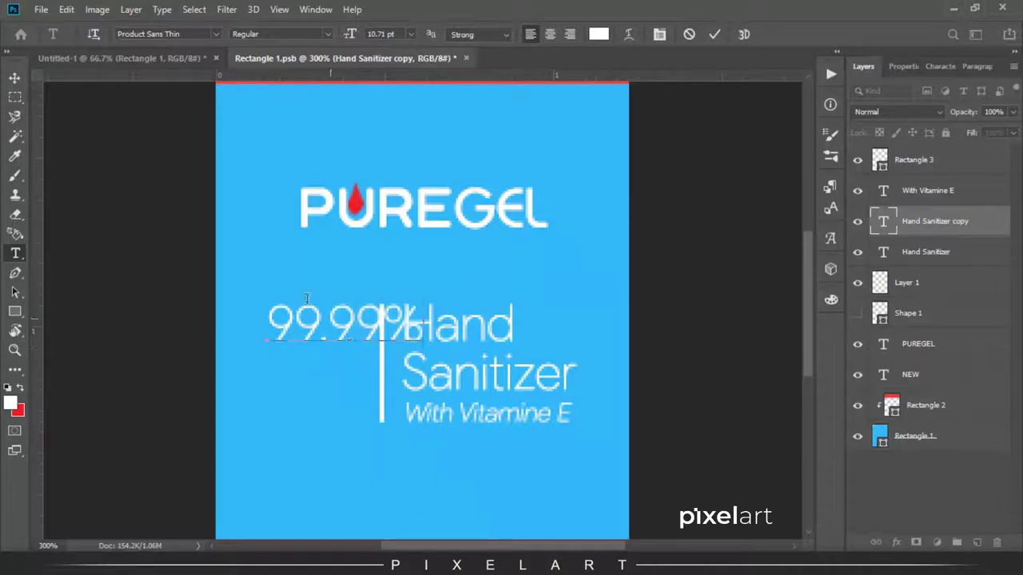
click(14, 78)
key(ctrl+t)
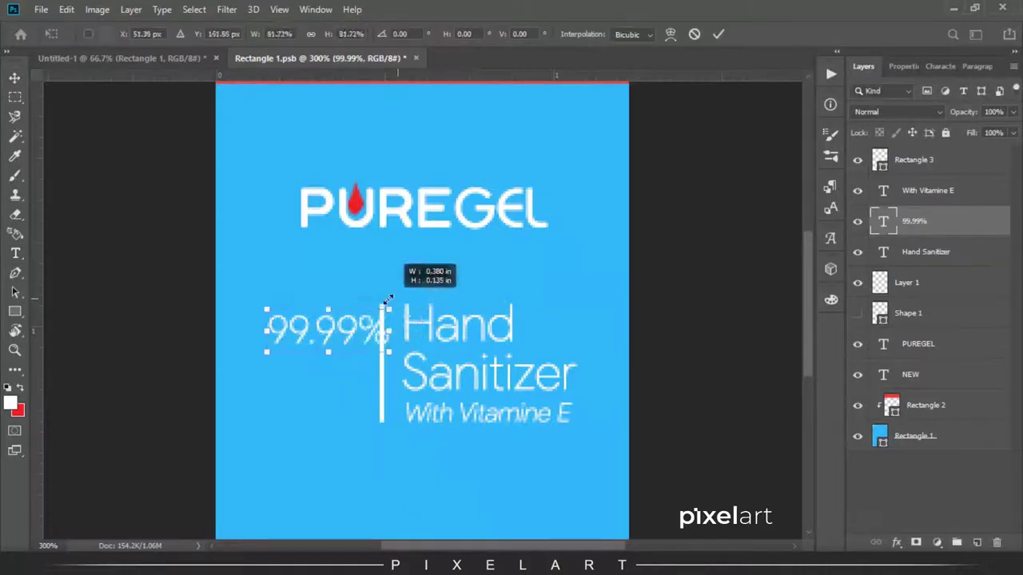
drag(424, 301, 372, 303)
key(Escape)
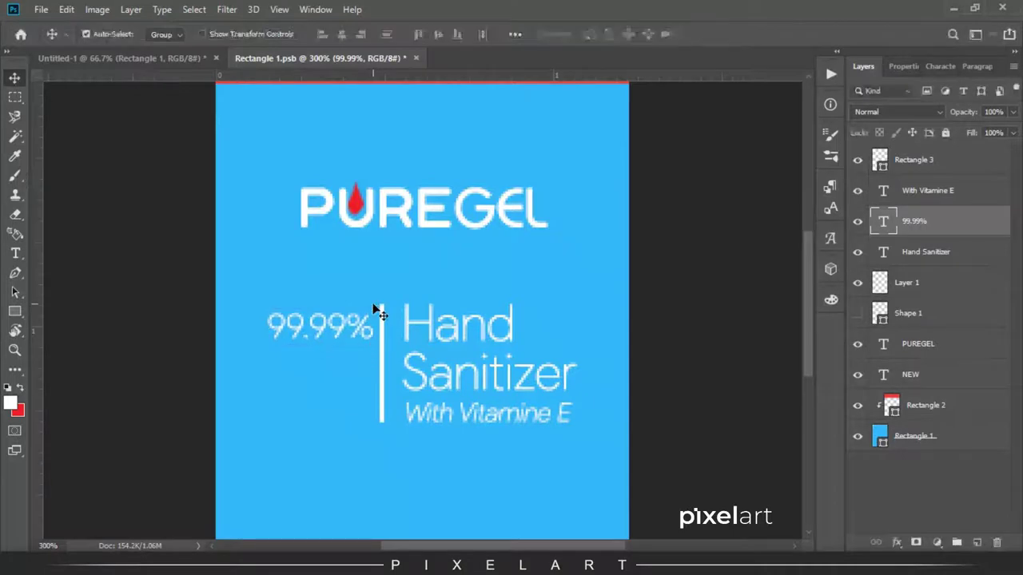
- Copy 99.99% below itself, retype it as 'SAFER', and enlarge it to match
drag(349, 345, 309, 366)
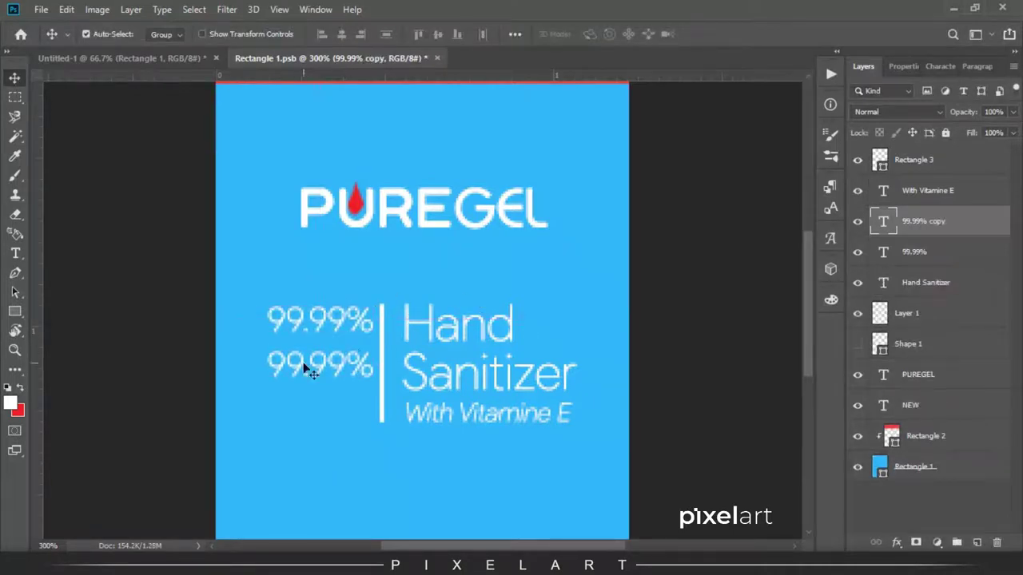
double_click(295, 359)
text(SAFER)
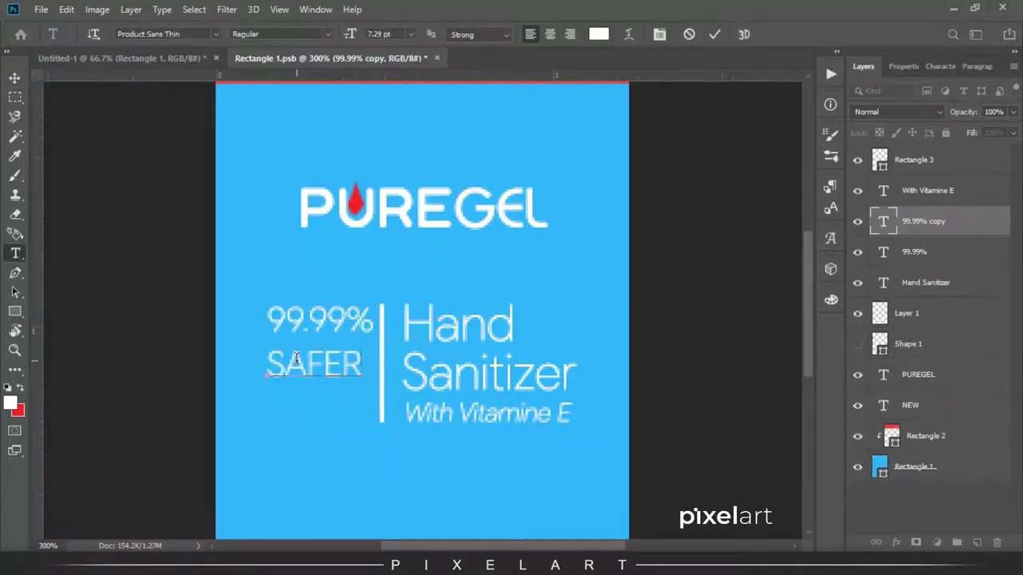
click(15, 77)
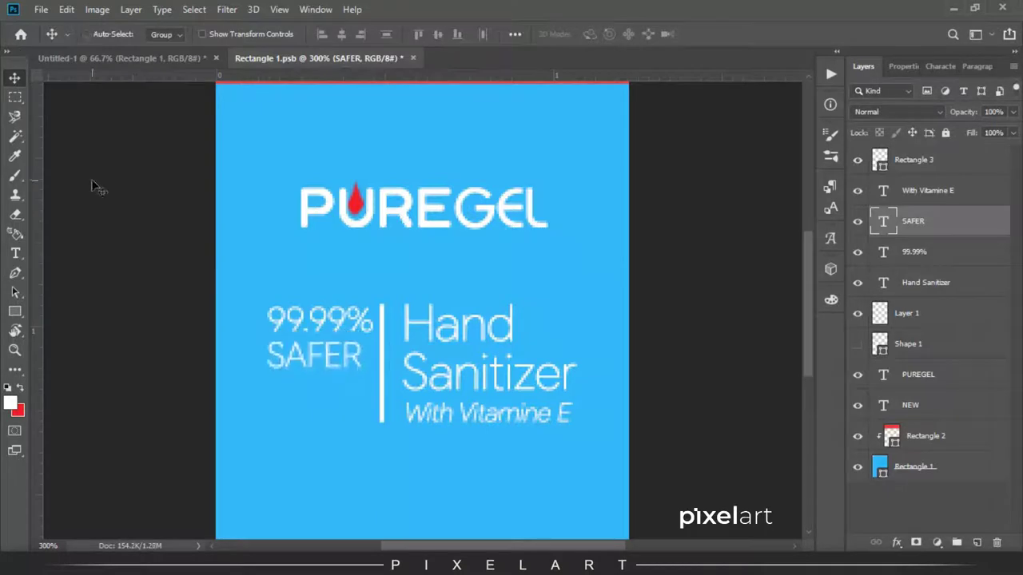
key(ctrl+t)
drag(362, 369, 374, 378)
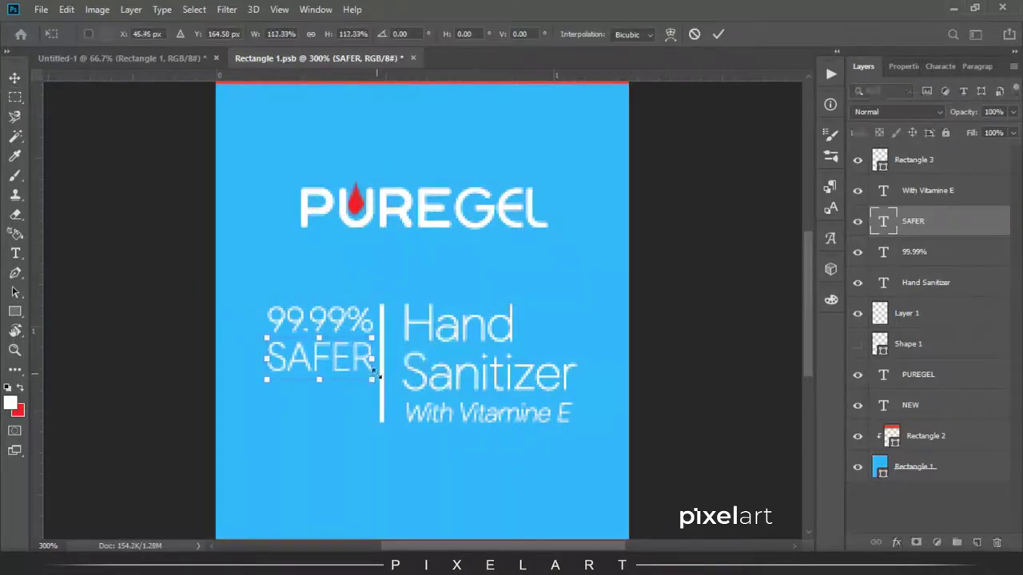
key(Return)
- Set 99.99% in Product Sans Medium and nudge the divider line right
double_click(883, 252)
click(175, 33)
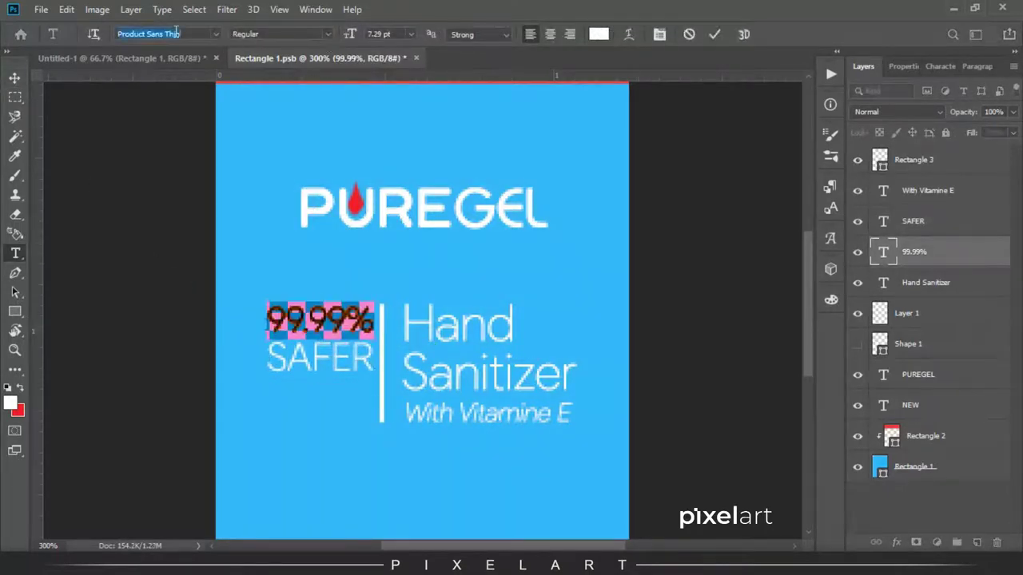
key(BackSpace)
key(BackSpace)
key(BackSpace)
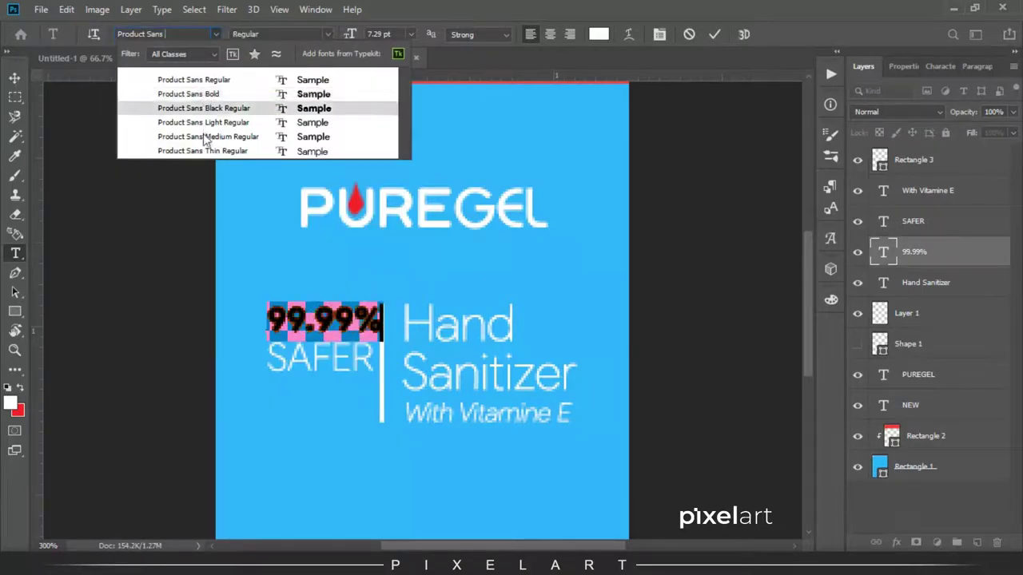
click(206, 136)
click(14, 77)
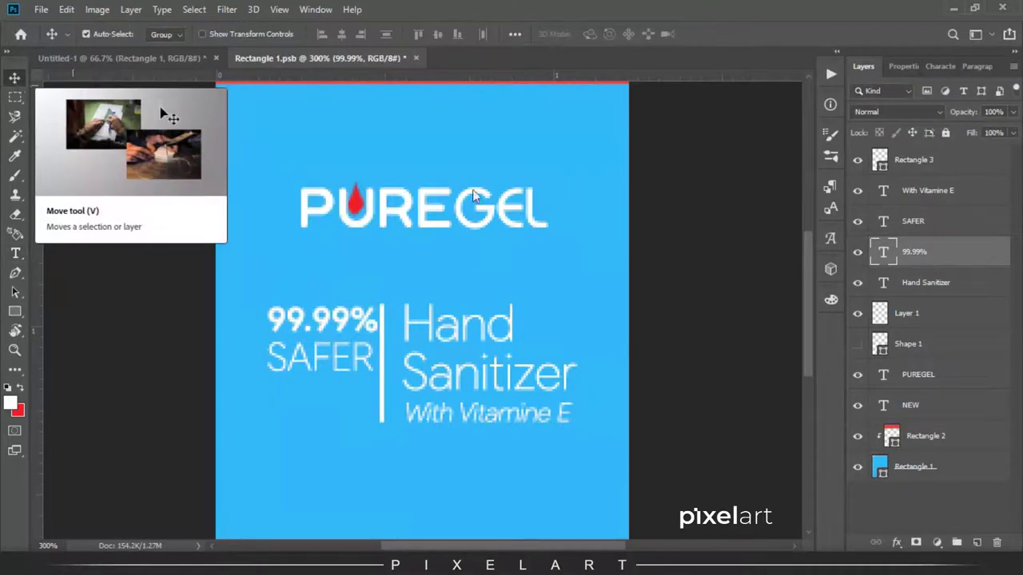
click(914, 159)
key(Right)
key(Right)
key(Right)
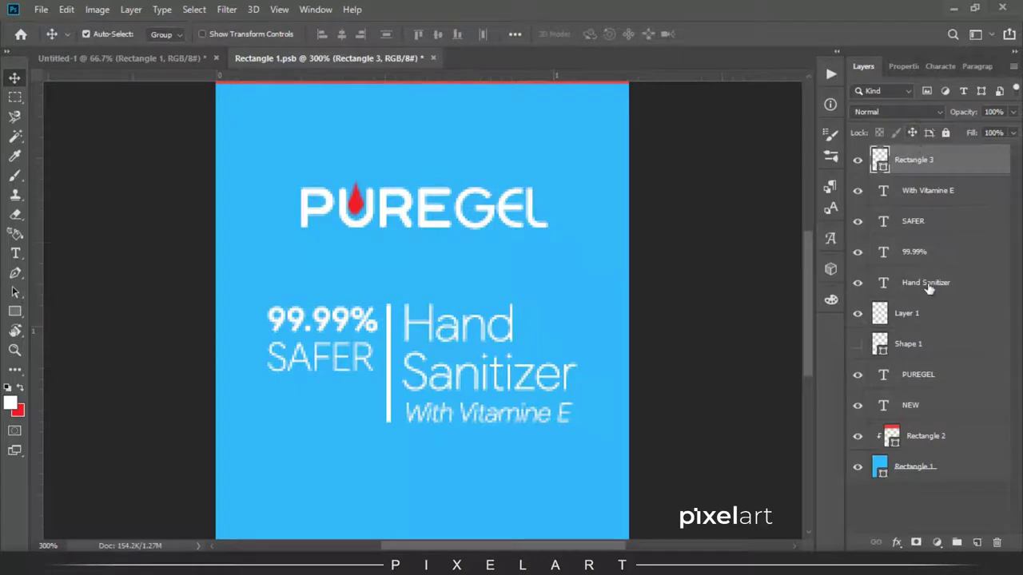
- Shift the whole lower text block slightly right
click(927, 284)
shift+click(926, 164)
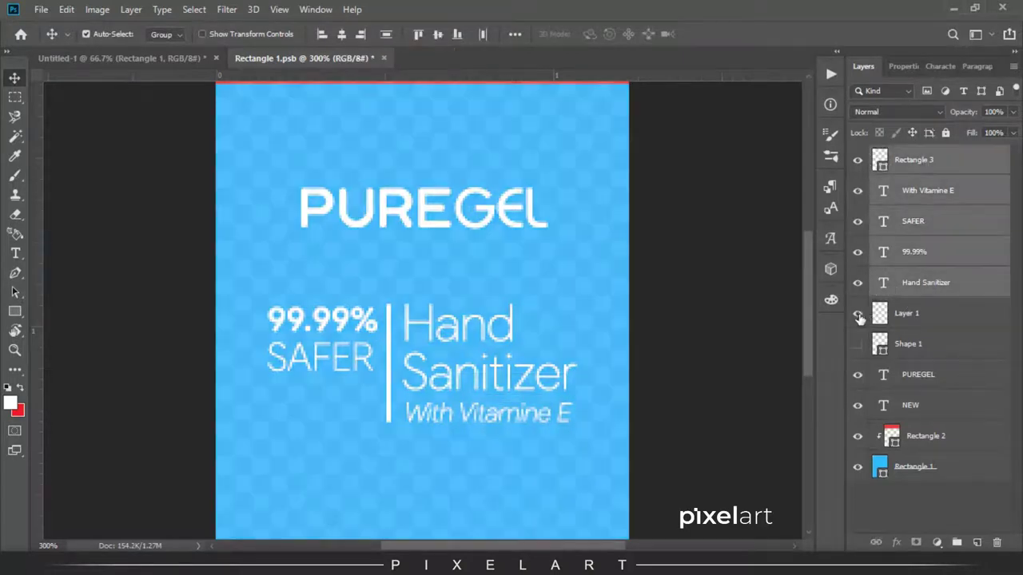
key(Right)
key(Right)
key(Right)
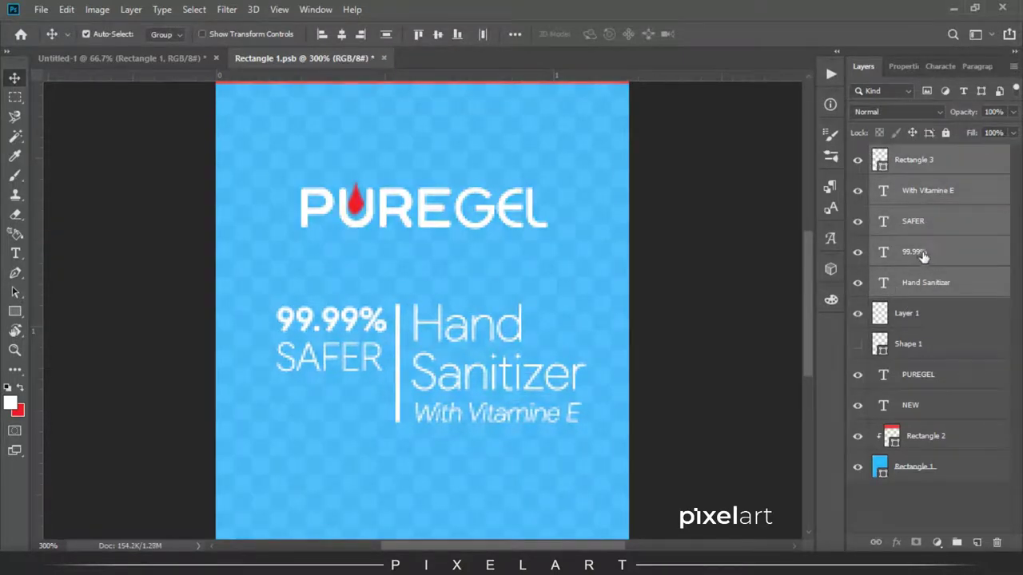
- Move the divider and With Vitamine E layers below 99.99% in the stack
click(922, 243)
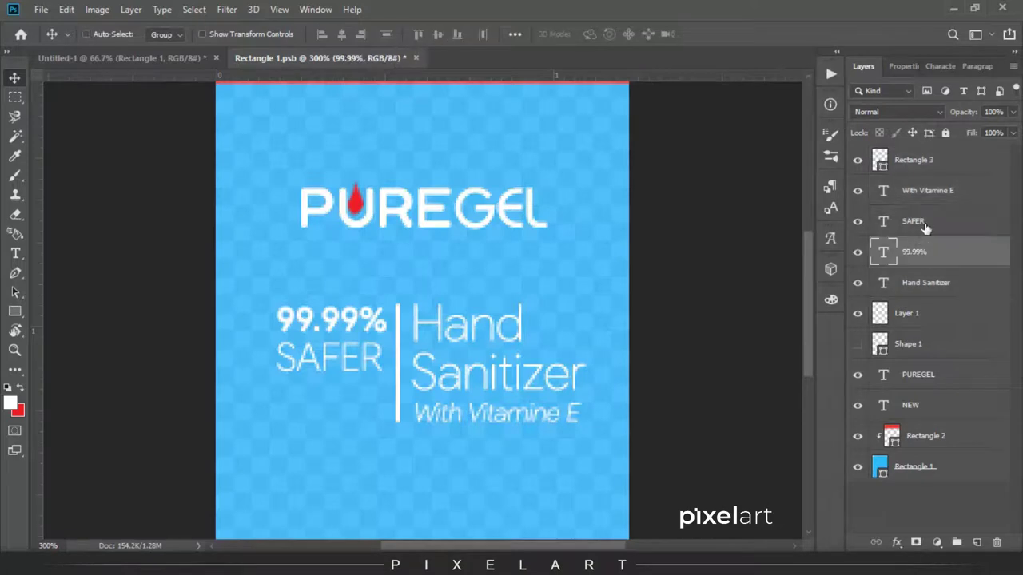
click(933, 194)
shift+click(943, 164)
drag(943, 192, 937, 264)
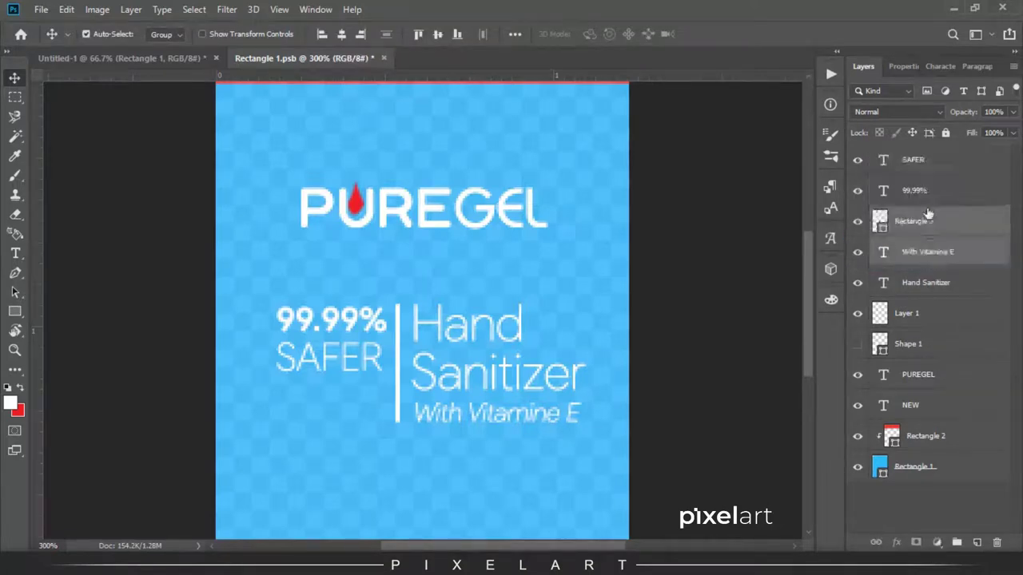
- Duplicate 99.99% and place the copy as a third line below SAFER
click(925, 198)
key(ctrl+j)
drag(925, 191, 918, 152)
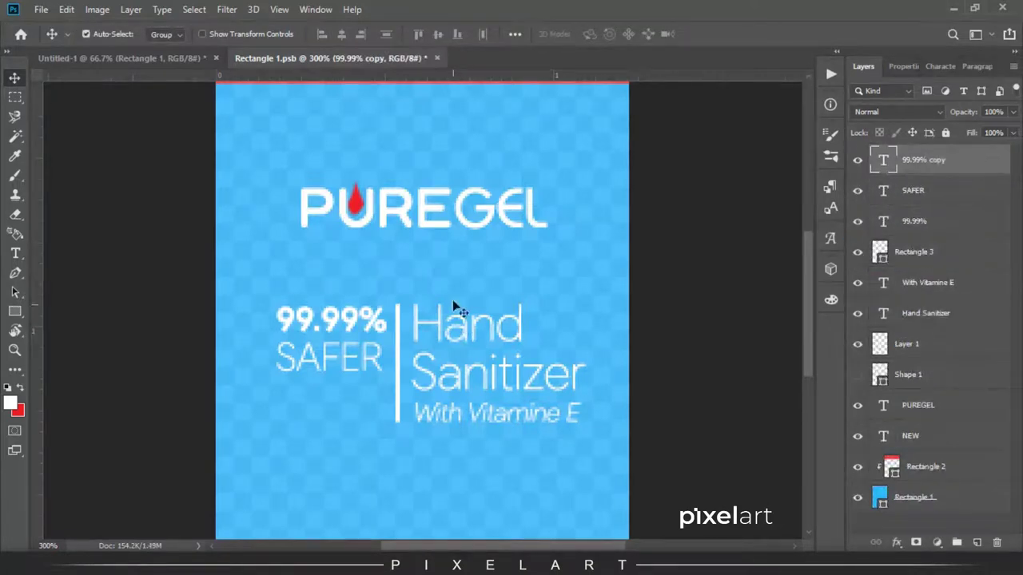
key(shift+Down)
key(shift+Down)
key(shift+Down)
key(Up)
key(Up)
key(Up)
key(Up)
key(Up)
- Retype the copy below SAFER as '70%' and enlarge it to fill the column width
key(t)
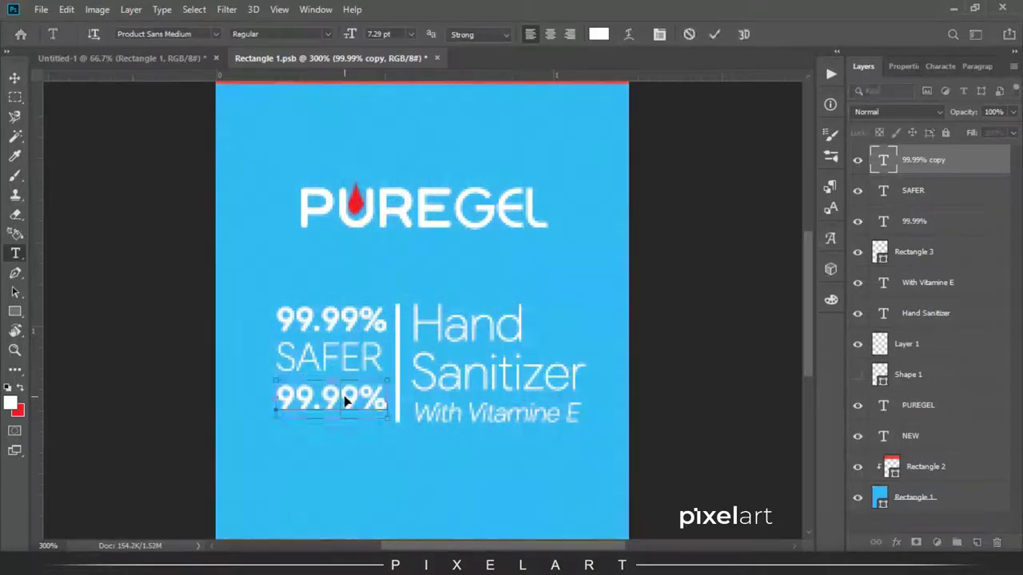
double_click(301, 383)
text(70)
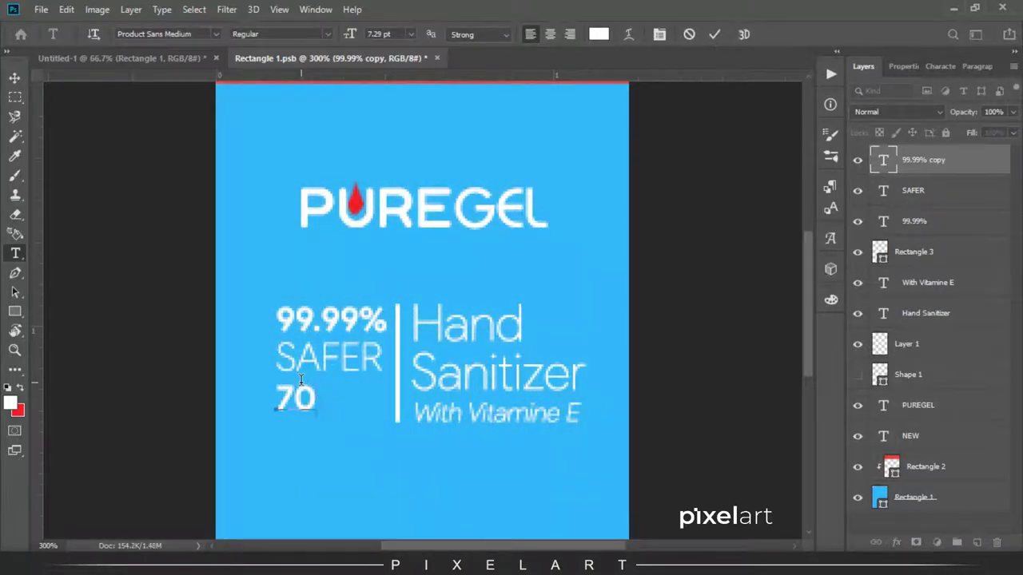
text(%)
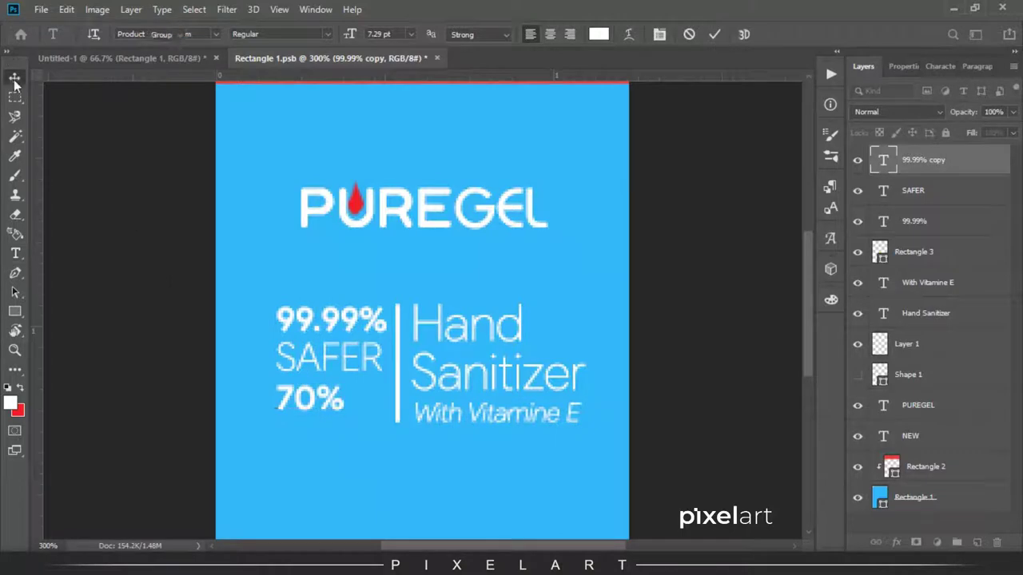
click(14, 78)
key(ctrl+plus)
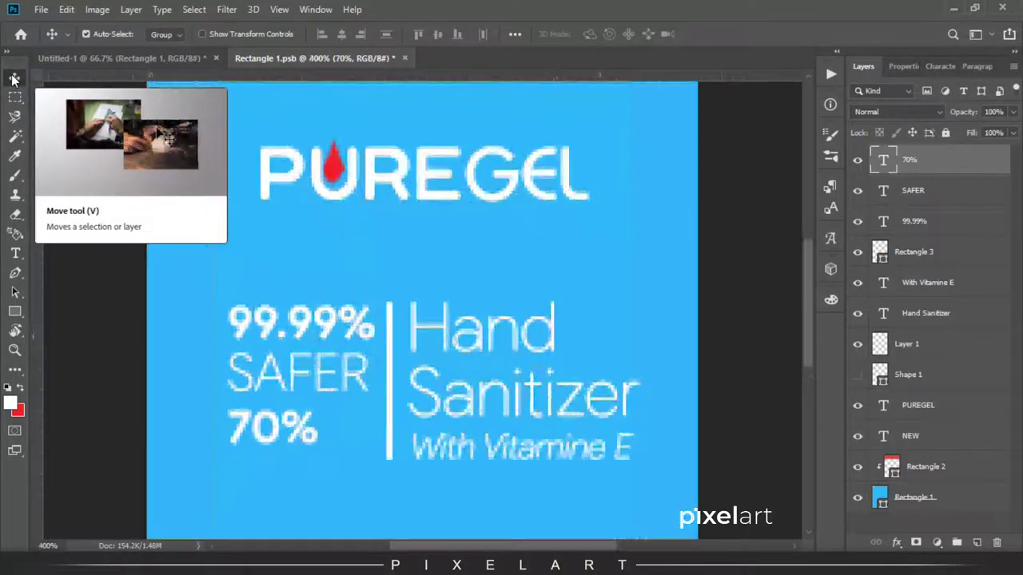
scroll(201, 296, down, 2)
key(ctrl+t)
drag(335, 350, 408, 355)
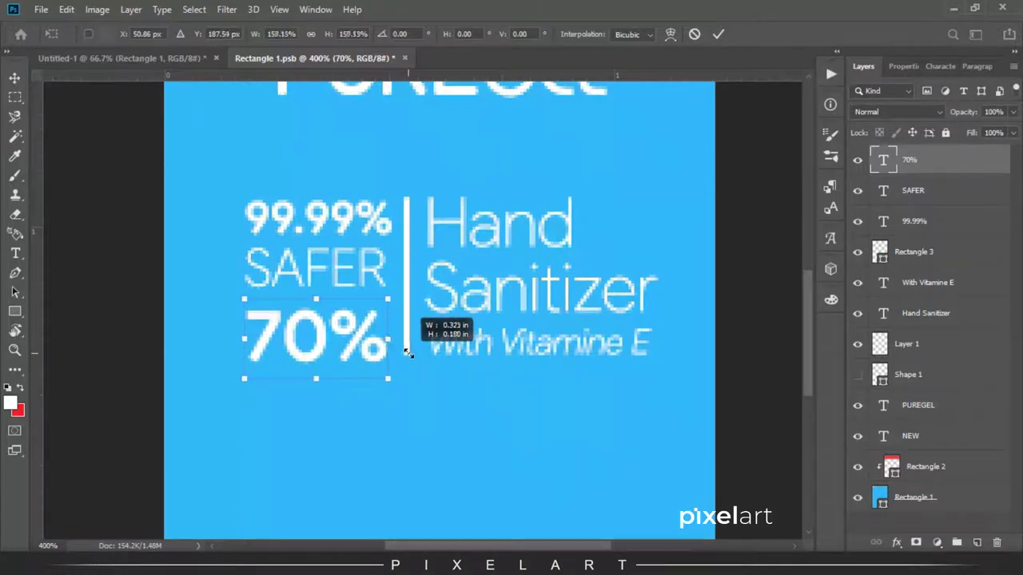
key(Return)
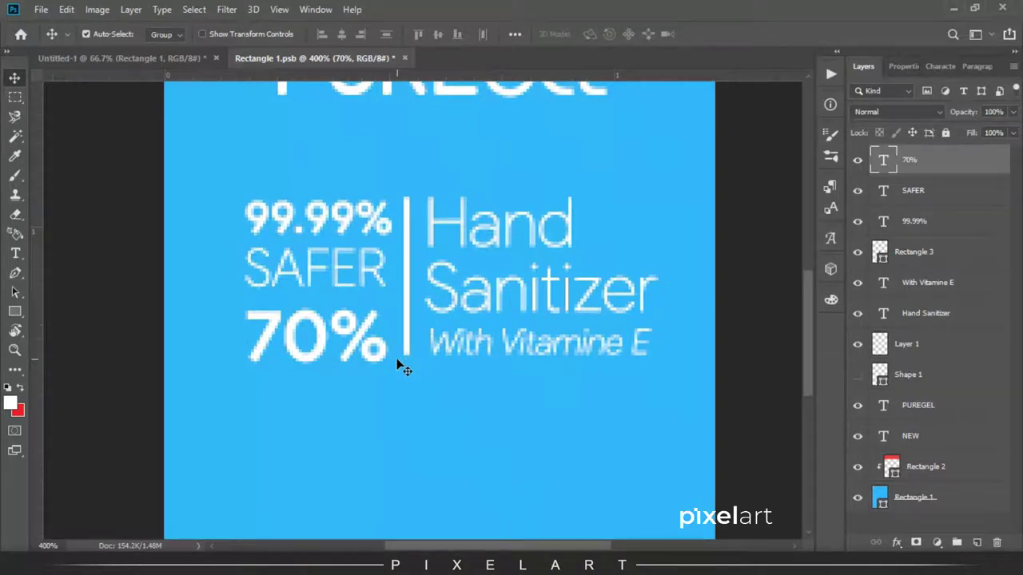
- Duplicate the With Vitamine E text and nudge the copy down and left beneath 70%
click(934, 286)
key(ctrl+j)
key(shift+Down)
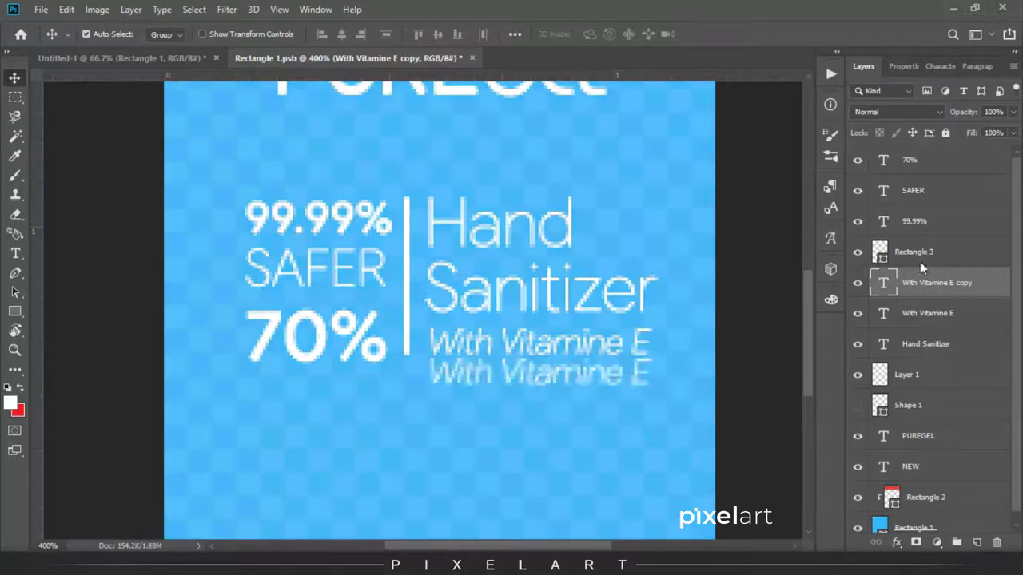
key(shift+Left)
key(shift+Left)
key(shift+Left)
key(shift+Left)
key(shift+Left)
key(shift+Left)
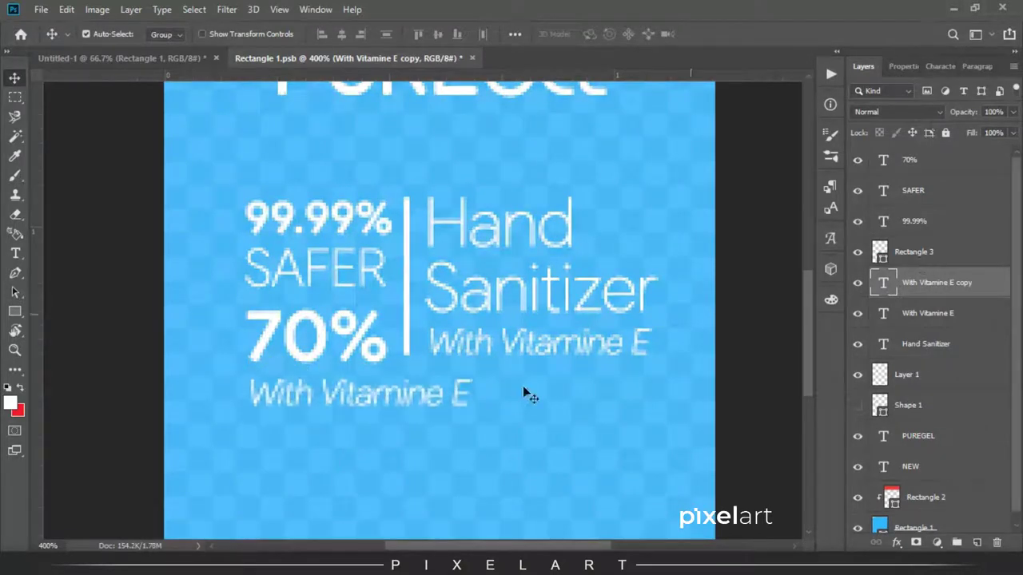
- Retype the copied line as 'Alcohol' and commit the edit
key(t)
click(308, 392)
key(ctrl+a)
key(Caps_Lock)
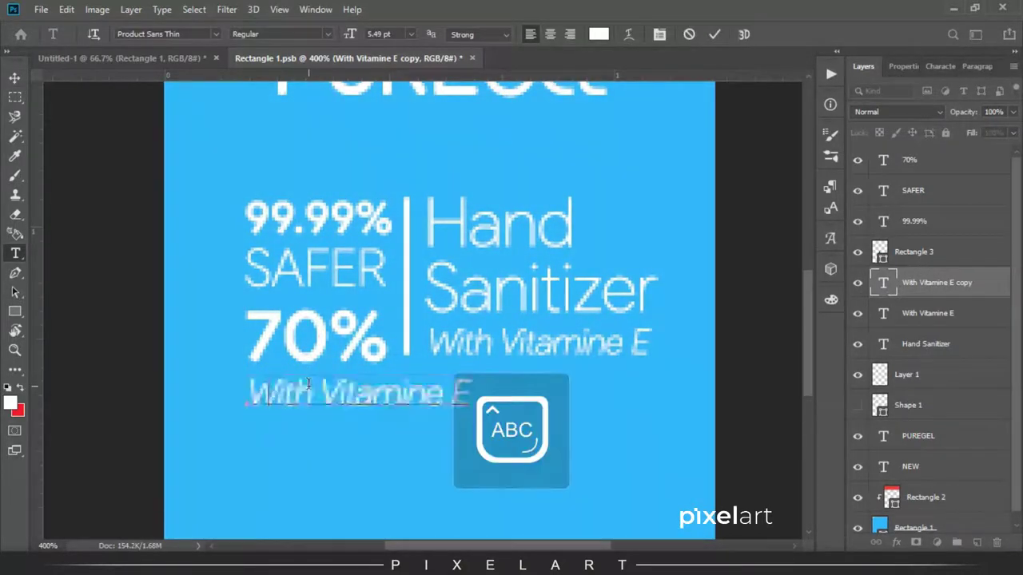
text(A)
key(Caps_Lock)
text(lcohol)
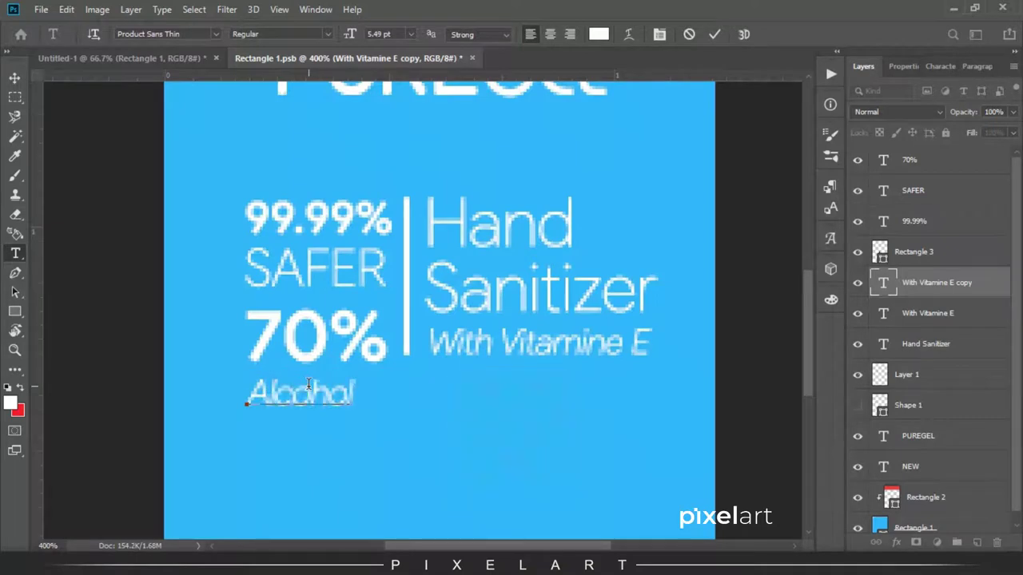
key(ctrl+a)
click(939, 67)
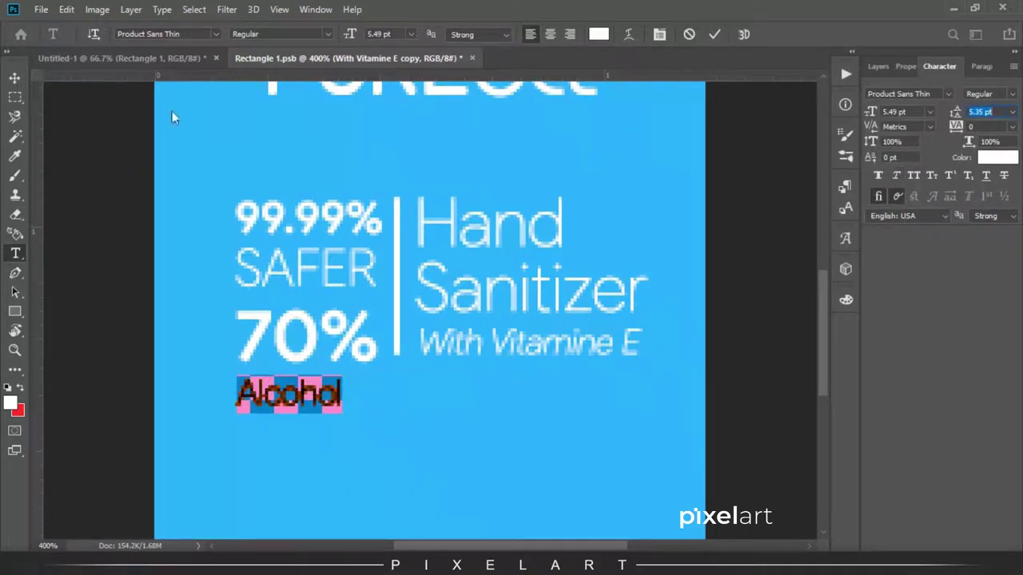
click(13, 80)
- Zoom out and toggle the Alcohol layer's visibility to compare the label
key(ctrl+minus)
key(ctrl+minus)
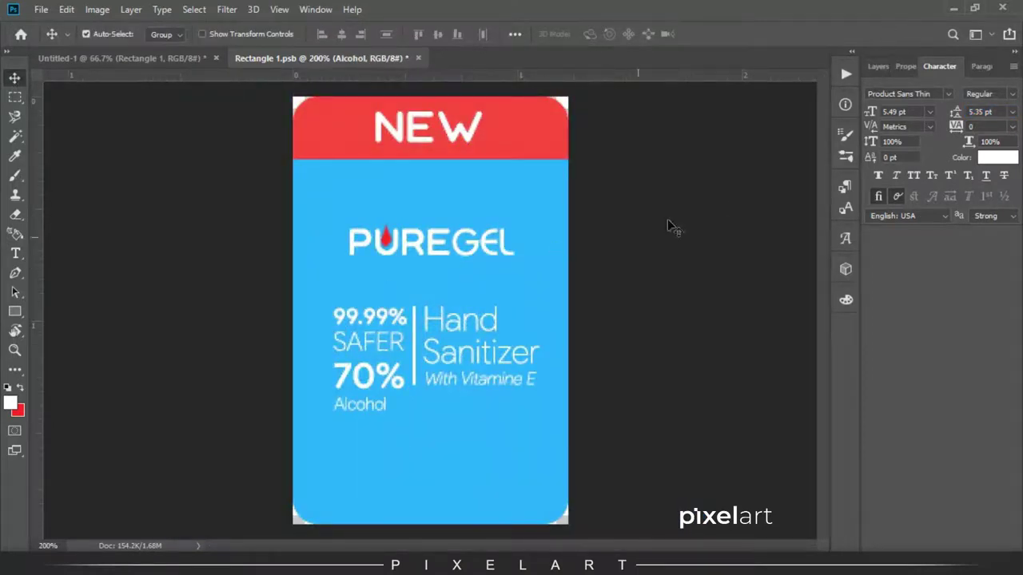
click(876, 66)
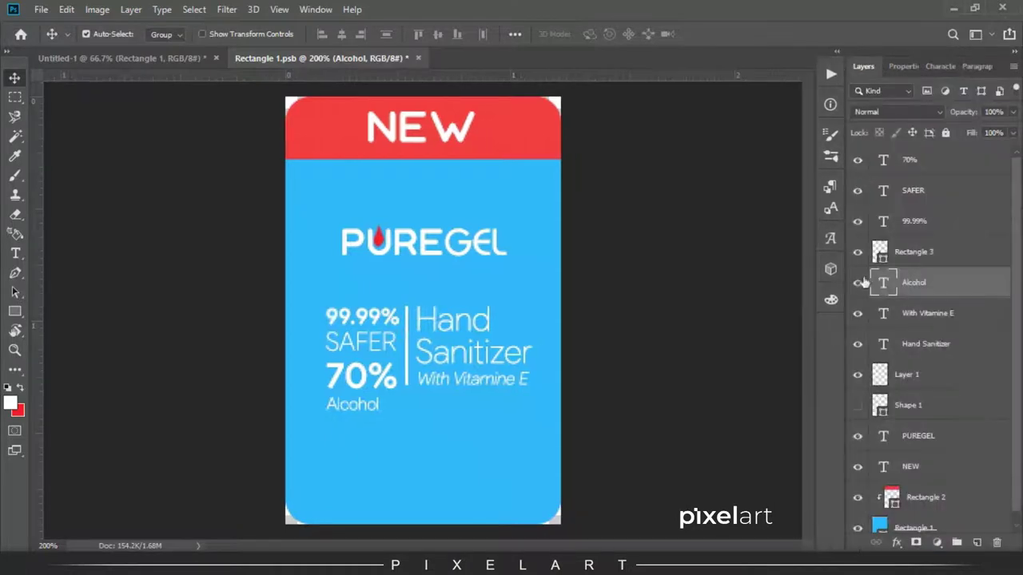
click(858, 282)
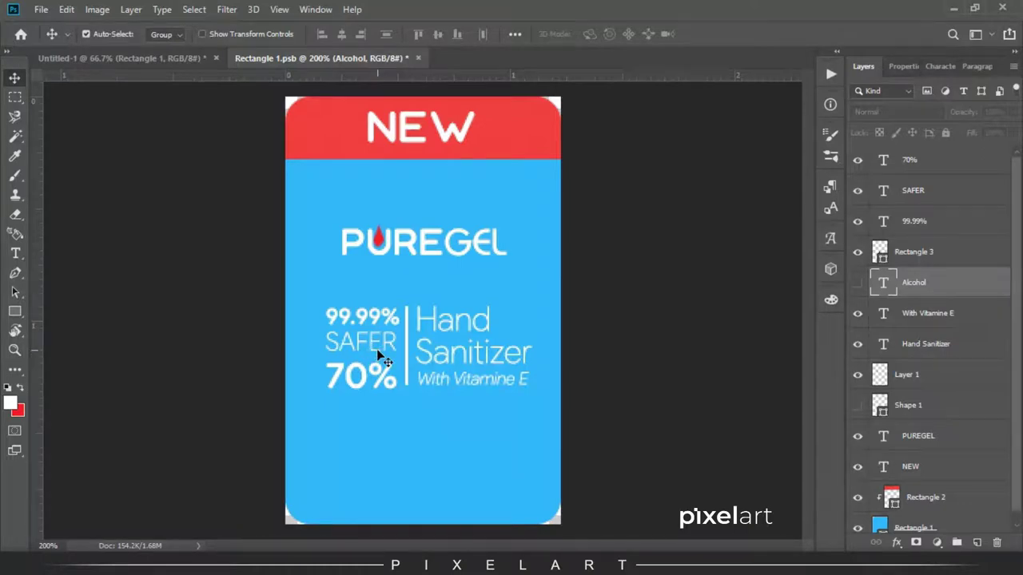
click(860, 282)
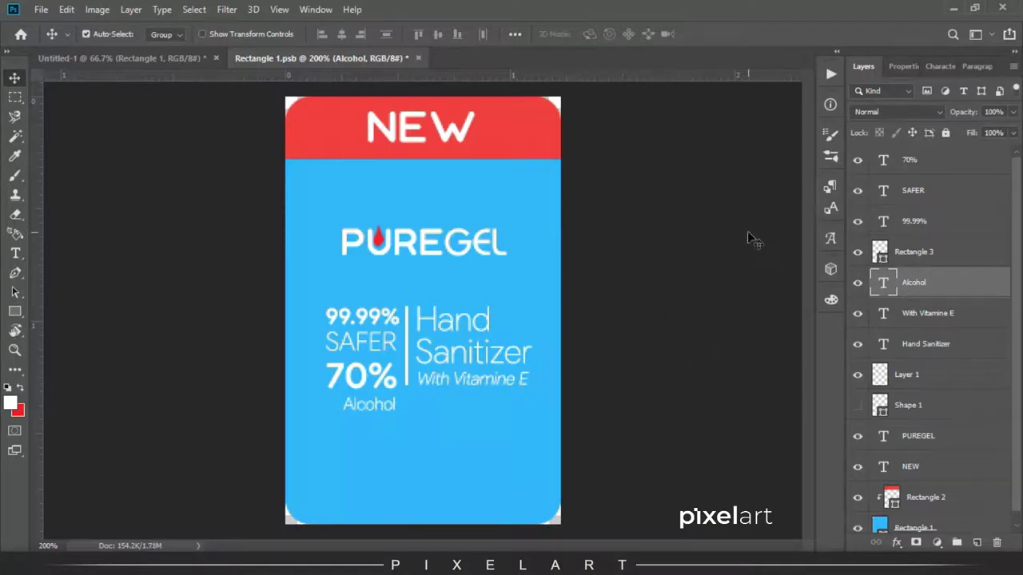
- Scale the Alcohol text up slightly
key(ctrl+t)
drag(326, 413, 330, 415)
key(Return)
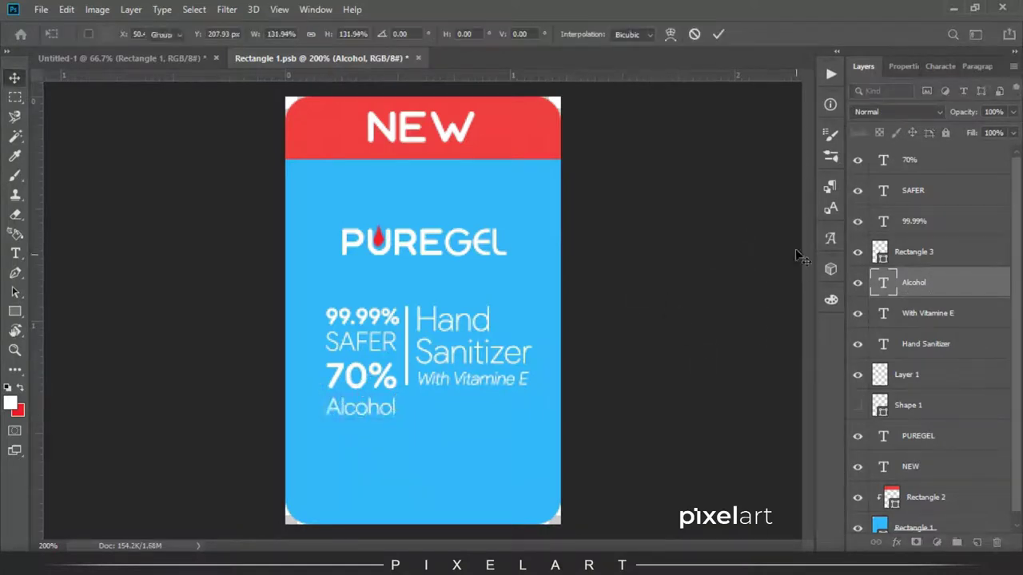
- Stretch the vertical divider Rectangle 3 down to reach the Alcohol line
click(926, 380)
click(858, 374)
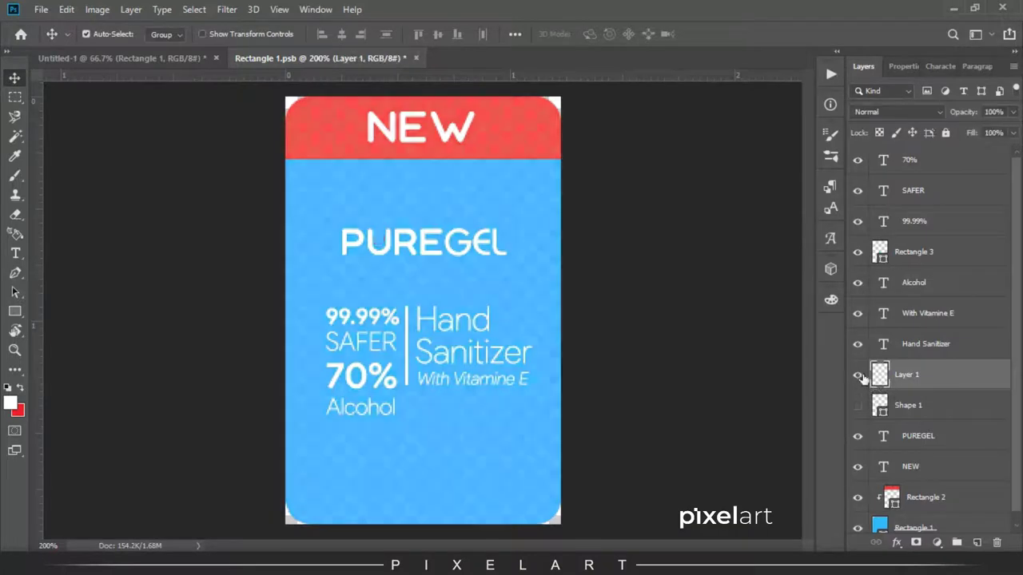
click(407, 351)
key(ctrl+t)
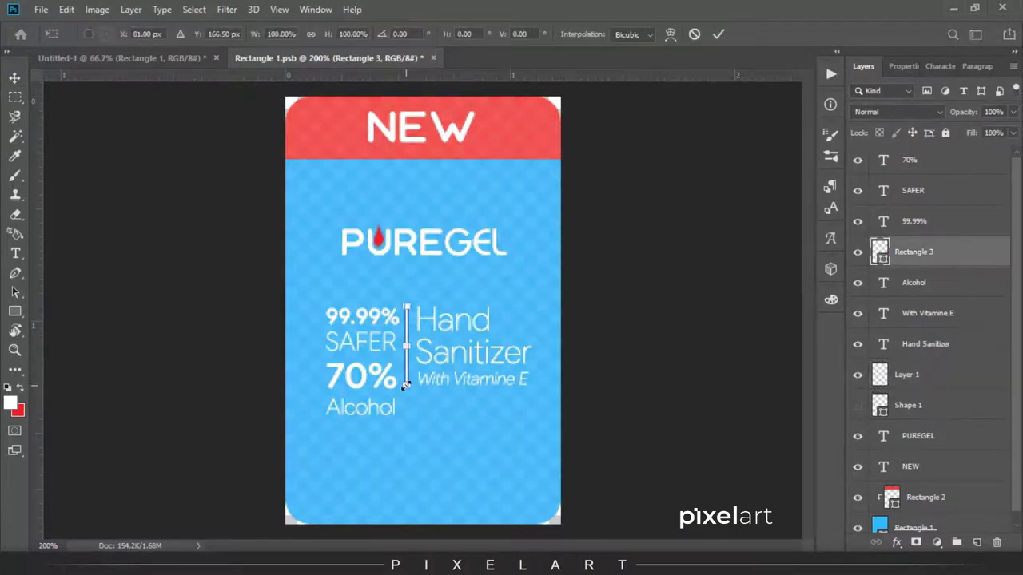
scroll(406, 386, up, 1)
scroll(407, 336, down, 3)
drag(408, 284, 409, 330)
key(Return)
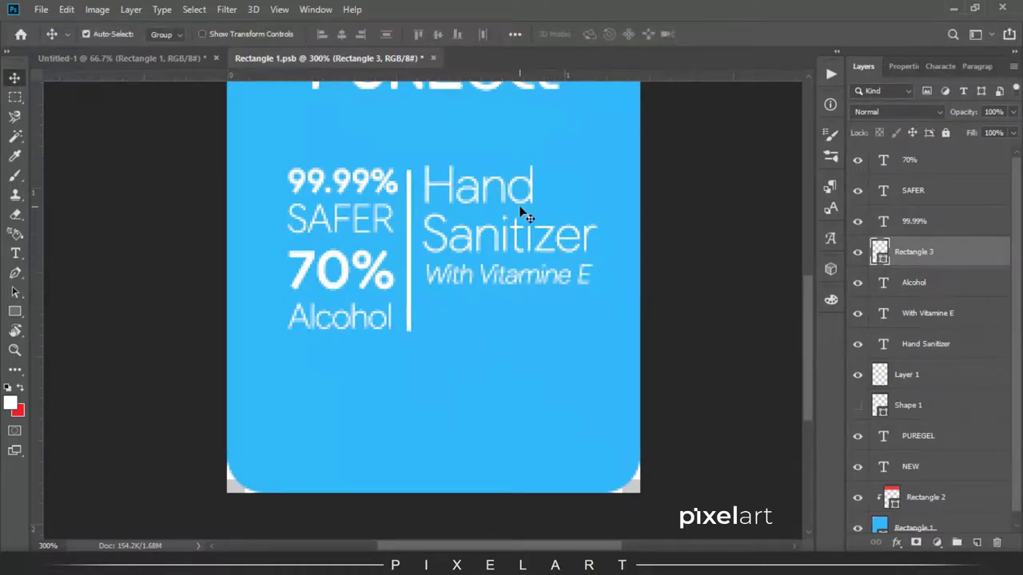
- Select the Hand Sanitizer text layer in the Layers panel
click(936, 318)
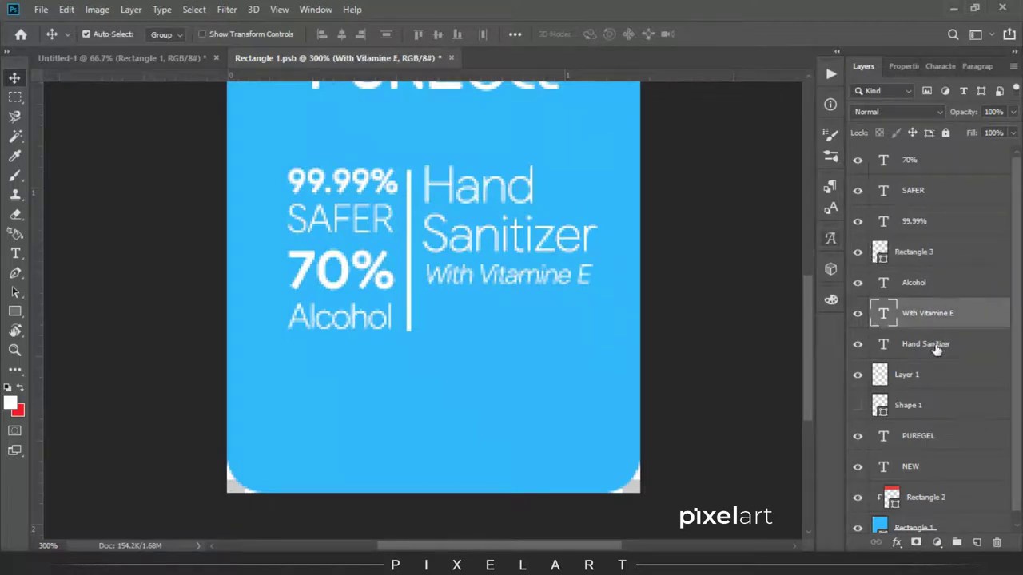
shift+click(937, 346)
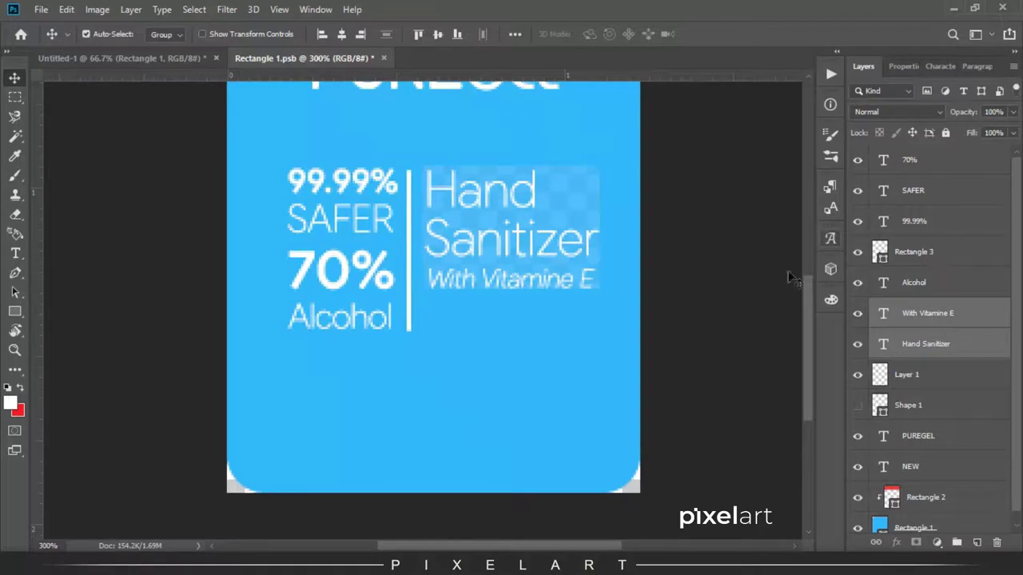
click(925, 352)
click(927, 316)
click(929, 345)
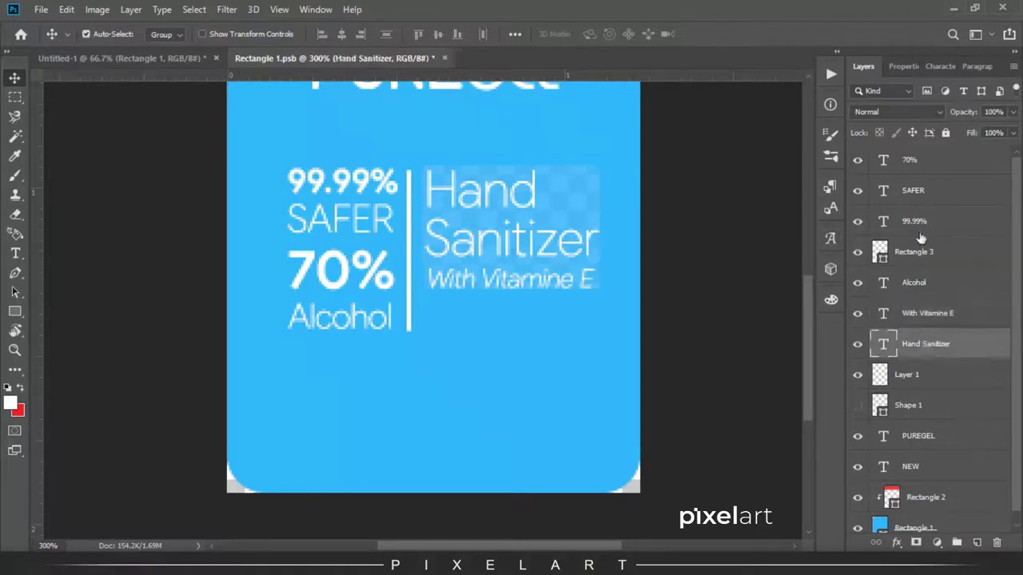
- Duplicate the Alcohol text, shift it right, and retype it as 'Lime Fragrance'
click(931, 282)
key(ctrl+j)
key(shift+Right)
key(shift+Right)
key(shift+Right)
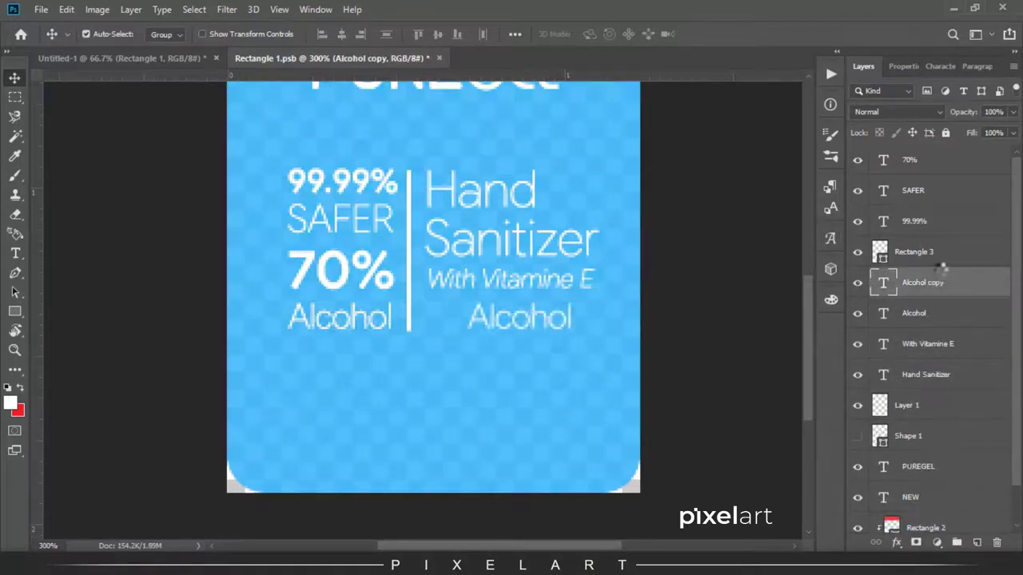
key(shift+Right)
key(t)
double_click(534, 308)
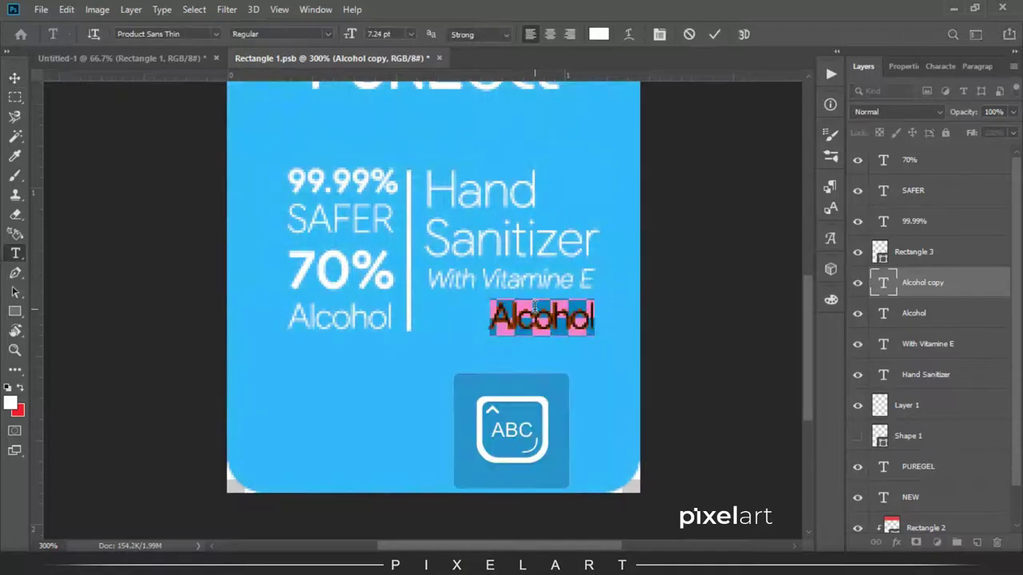
text(Lime Fragr)
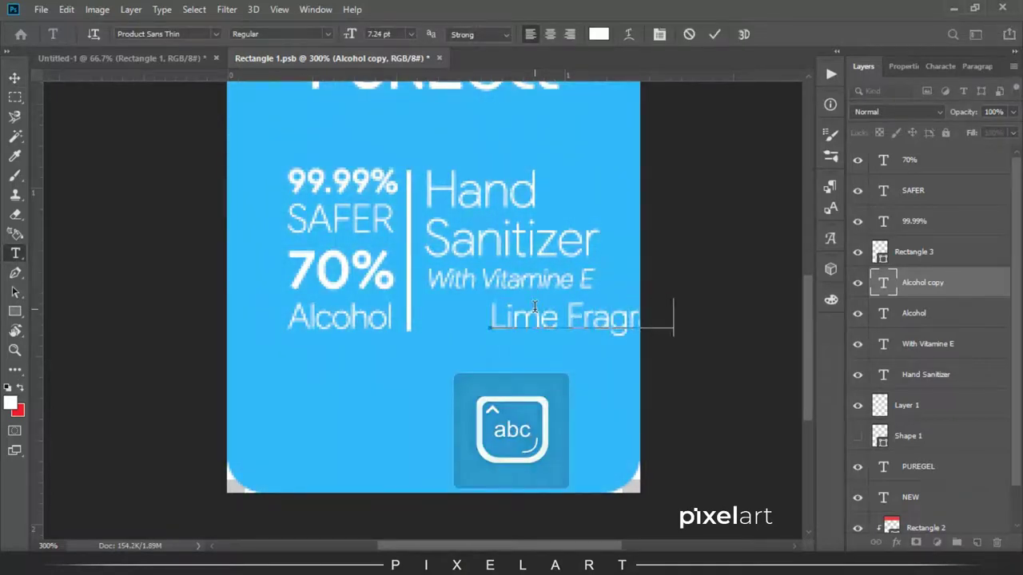
click(14, 77)
- Nudge Lime Fragrance left and shrink it twice to fit under With Vitamine E
key(shift+Left)
key(shift+Left)
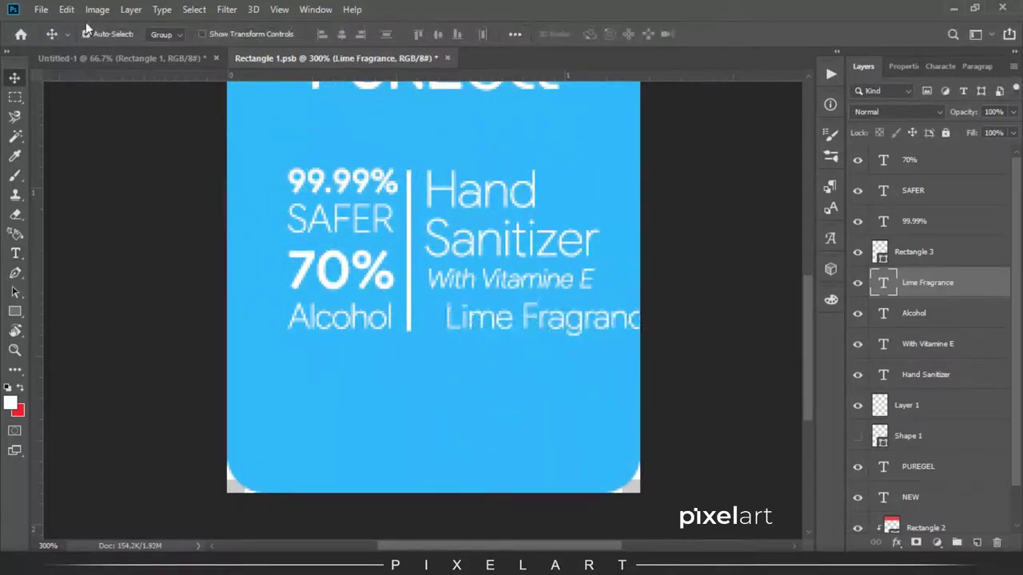
key(shift+Left)
key(shift+Left)
key(shift+Left)
key(shift+Left)
key(ctrl+t)
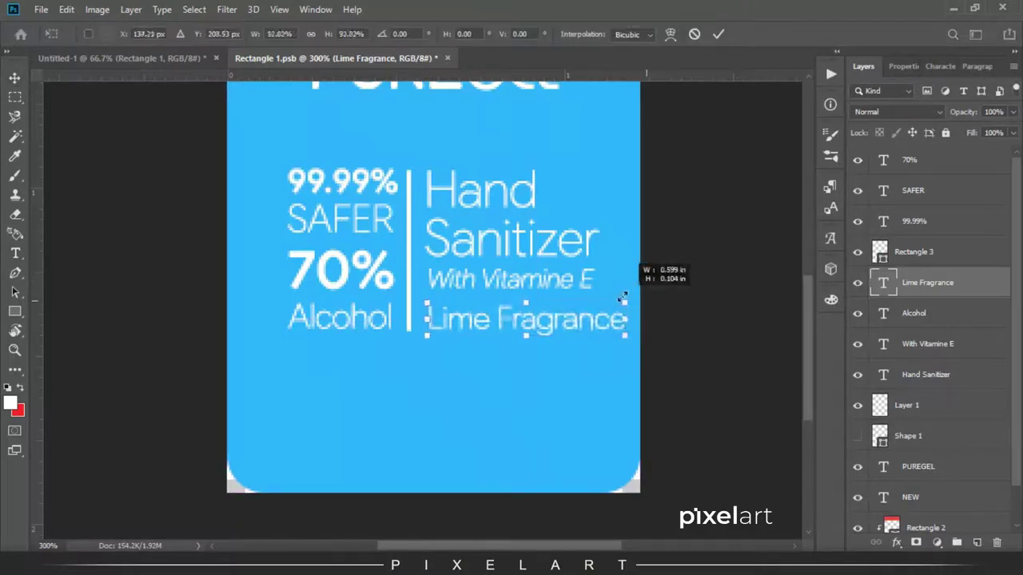
mouse_move(640, 305)
mouse_down()
mouse_move(588, 295)
mouse_move(611, 274)
mouse_up()
key(Return)
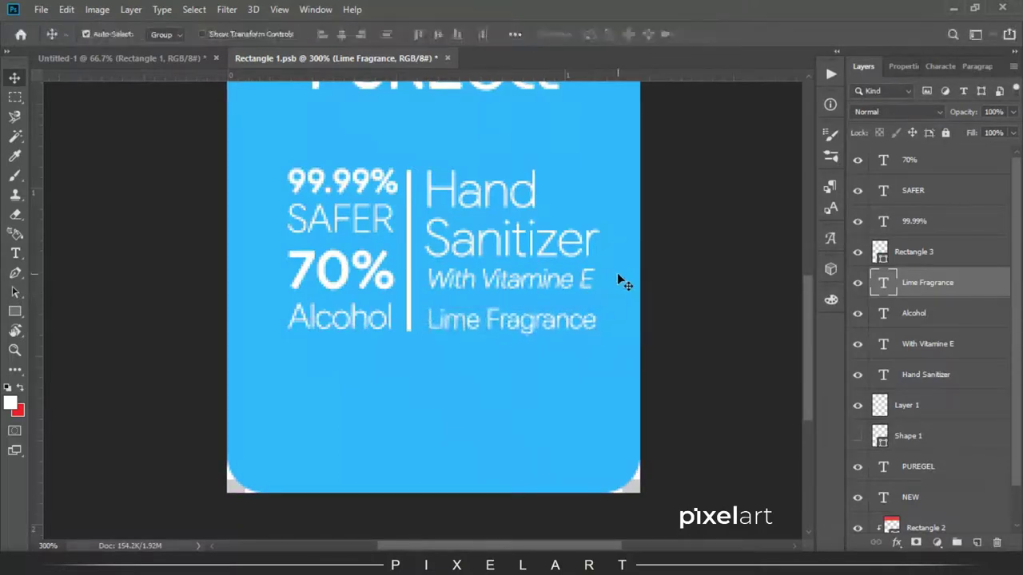
key(ctrl+t)
drag(596, 318, 563, 318)
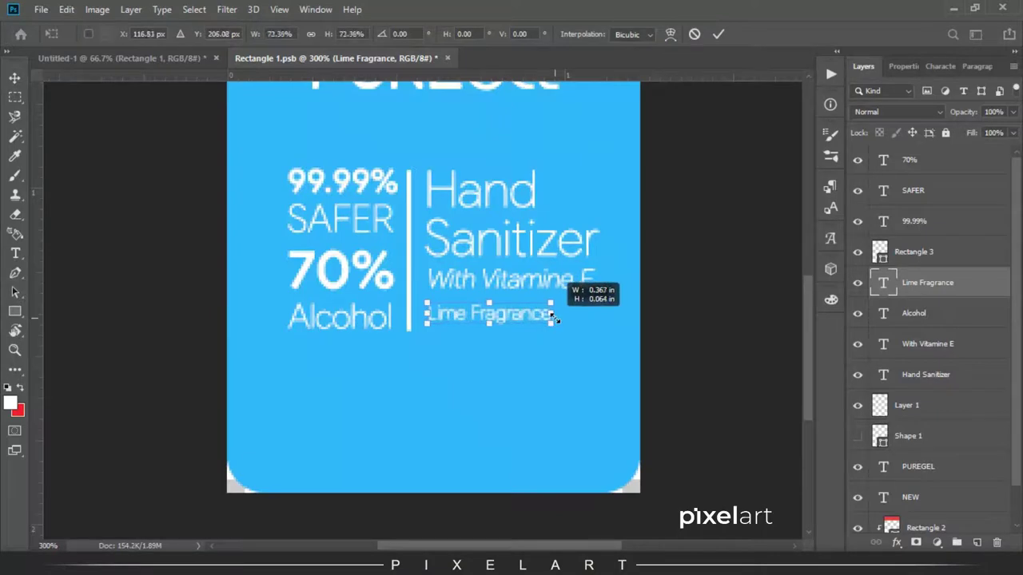
key(Return)
- Enlarge the Hand Sanitizer and With Vitamine E text together slightly
click(936, 352)
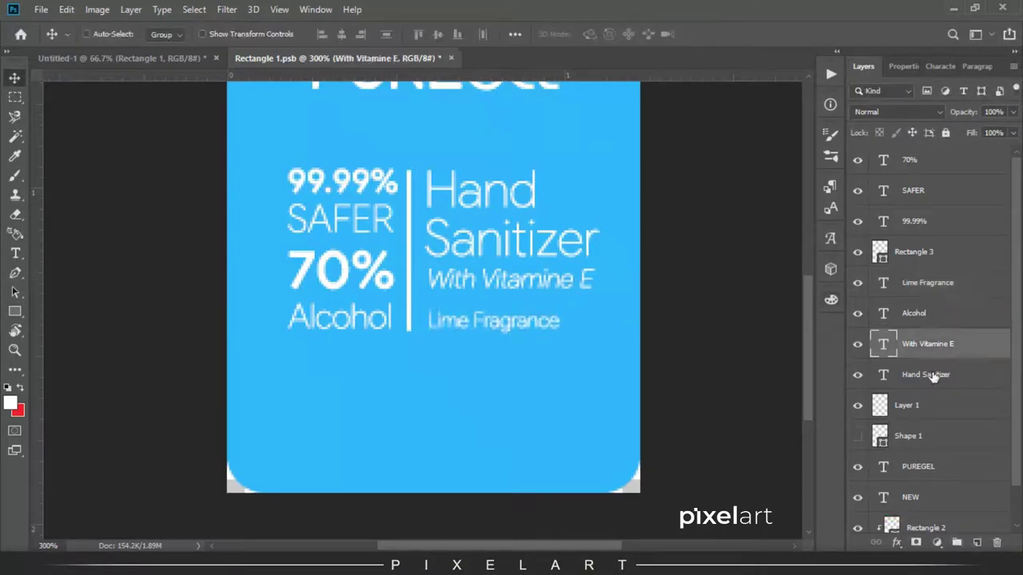
shift+click(934, 369)
key(ctrl+t)
drag(598, 289, 609, 300)
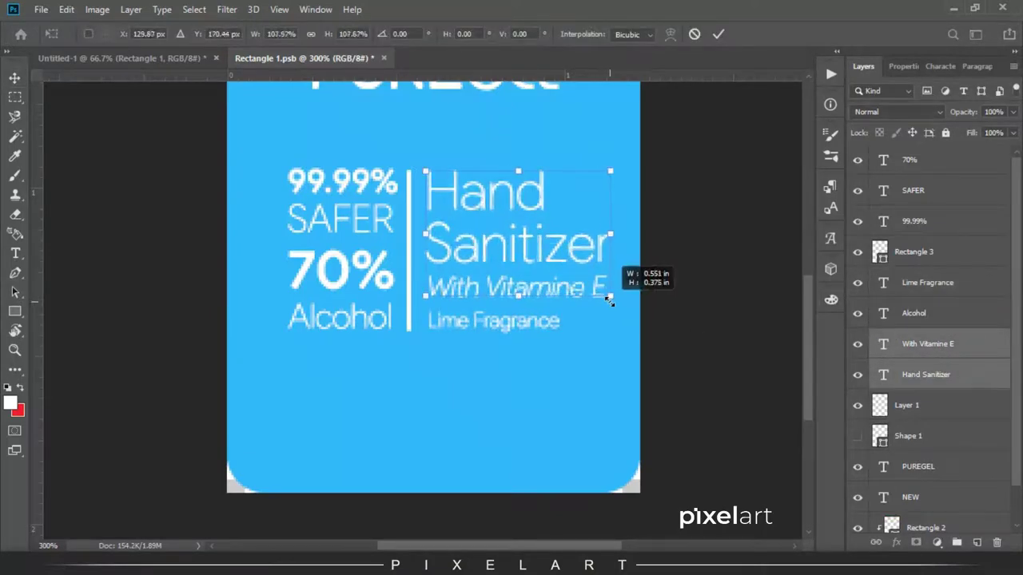
text(129)
key(Return)
- Select all text layers from 70% to Hand Sanitizer and zoom out
click(923, 383)
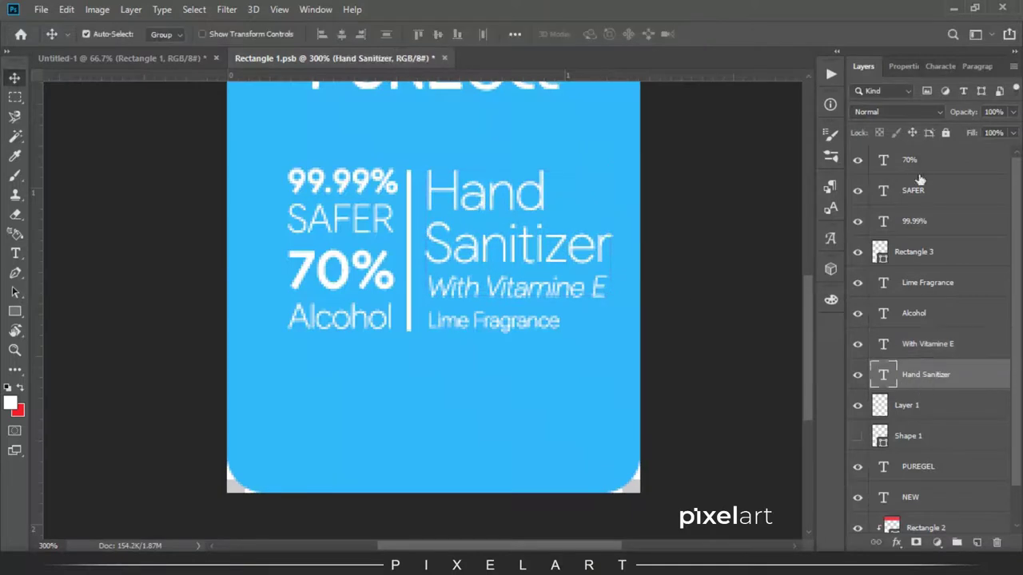
shift+click(913, 164)
key(ctrl+minus)
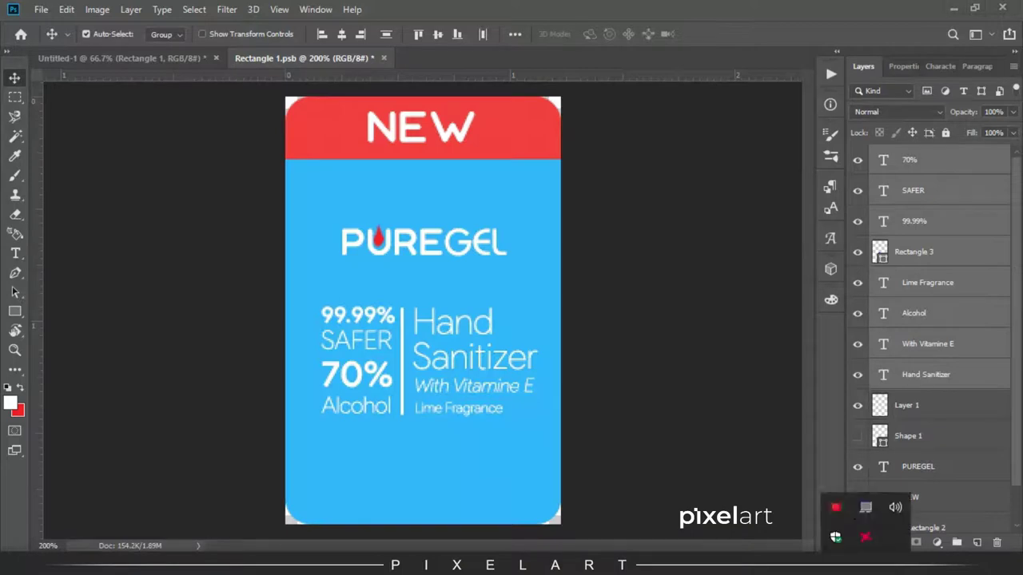
- Hide the Lime Fragrance text layer
right_click(835, 507)
click(757, 335)
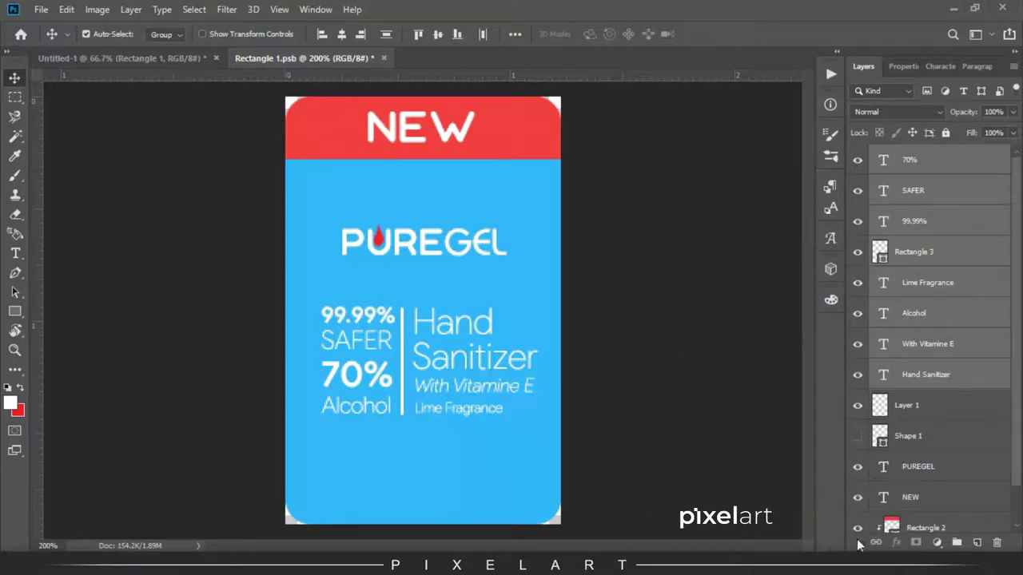
click(450, 409)
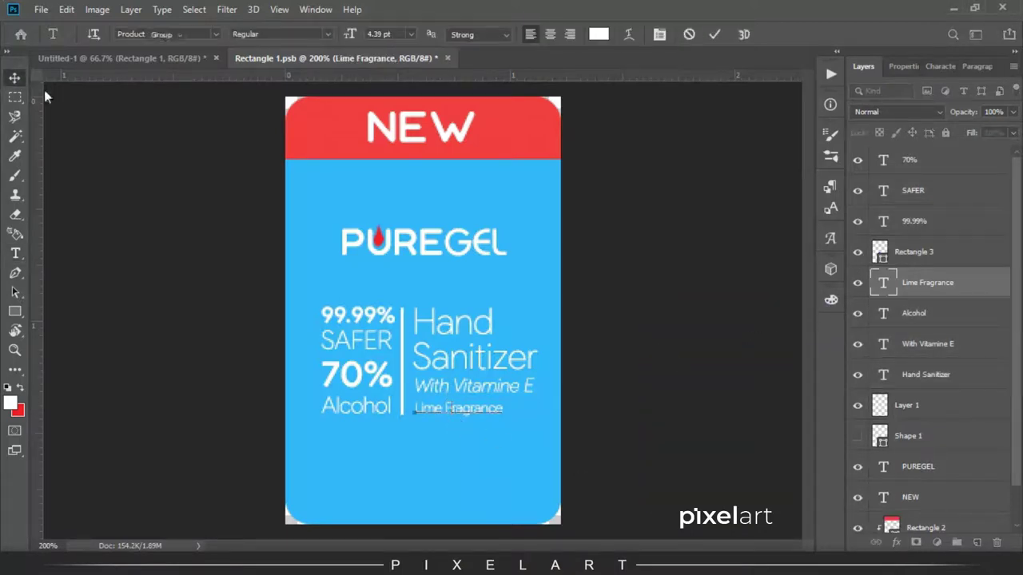
click(857, 282)
- Scale up the Hand Sanitizer and With Vitamine E lines together
click(918, 228)
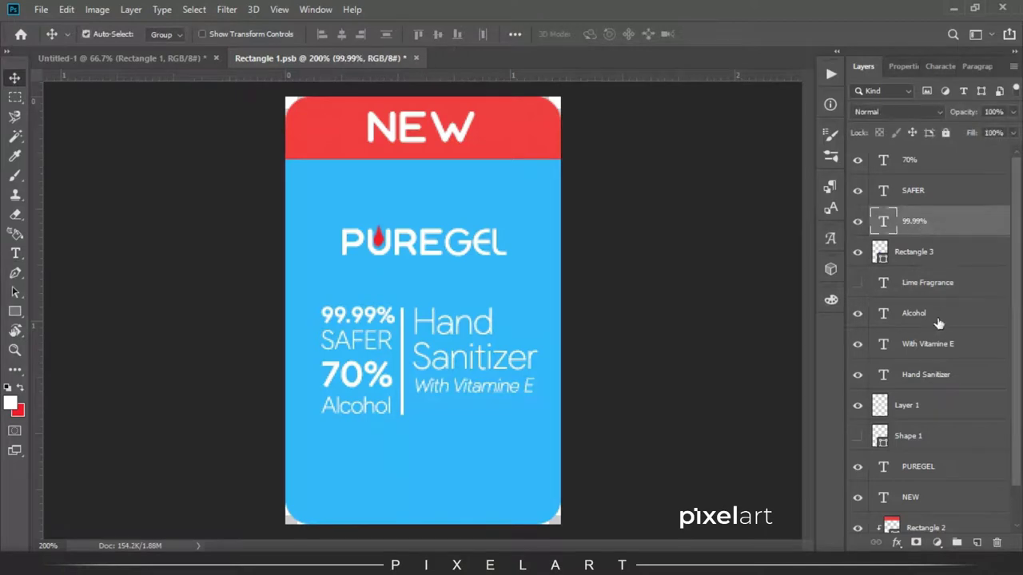
click(939, 344)
shift+click(935, 374)
key(ctrl+t)
drag(535, 395, 557, 421)
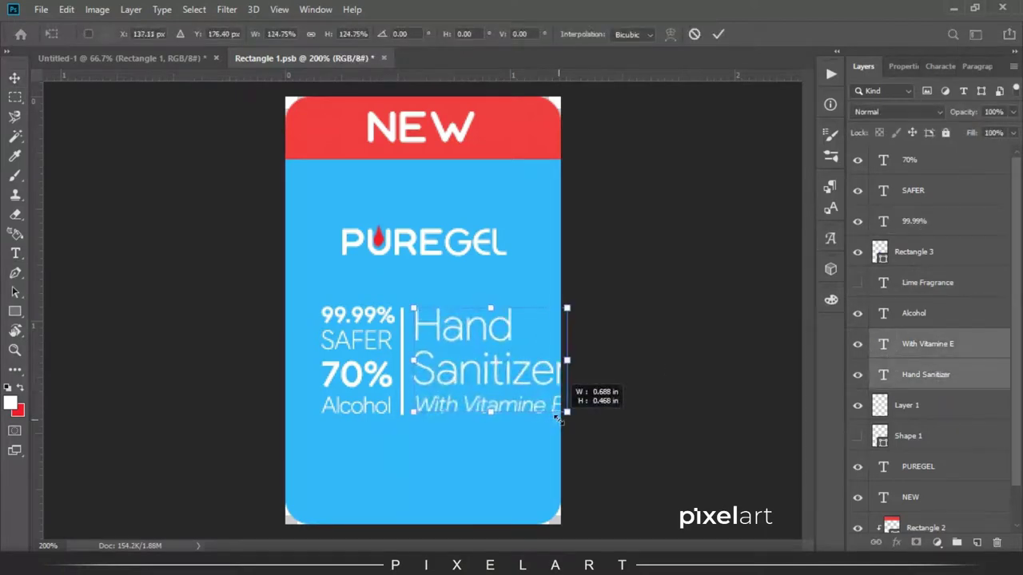
key(Return)
- Shrink the whole 70%-to-Hand Sanitizer text block and shift it left to fit the label
click(927, 376)
shift+click(931, 163)
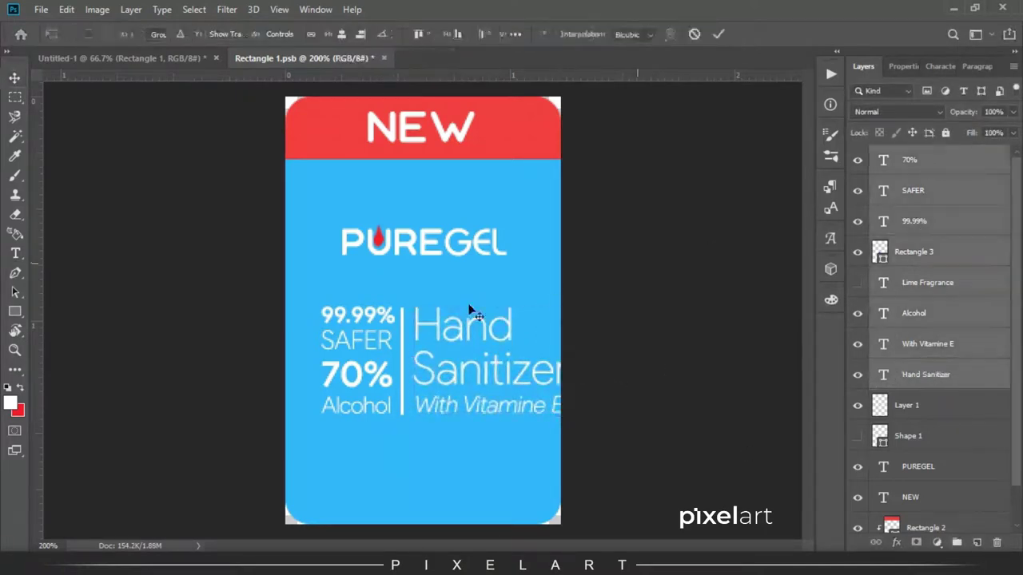
key(ctrl+t)
drag(568, 416, 544, 404)
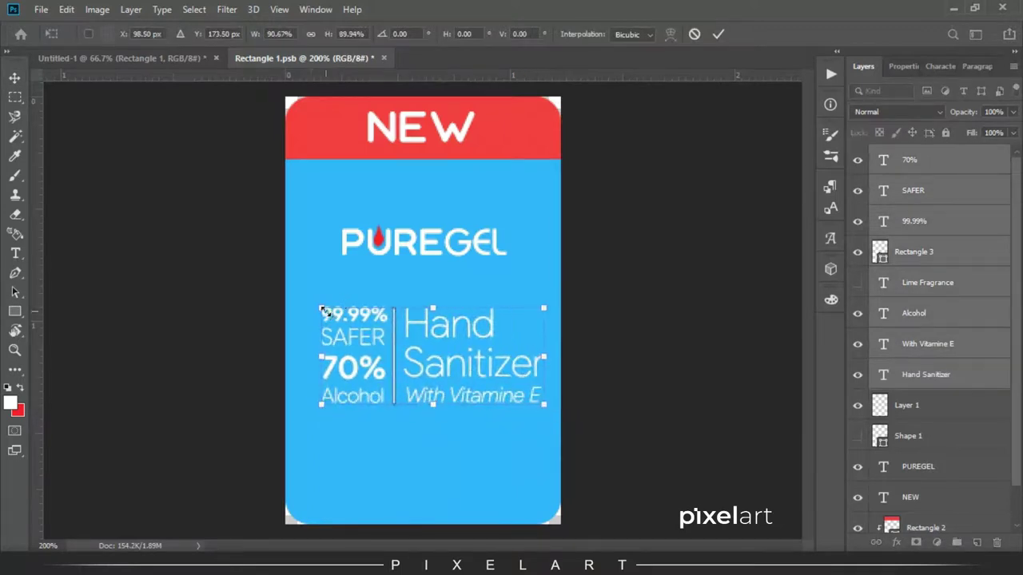
drag(322, 312, 316, 305)
key(Return)
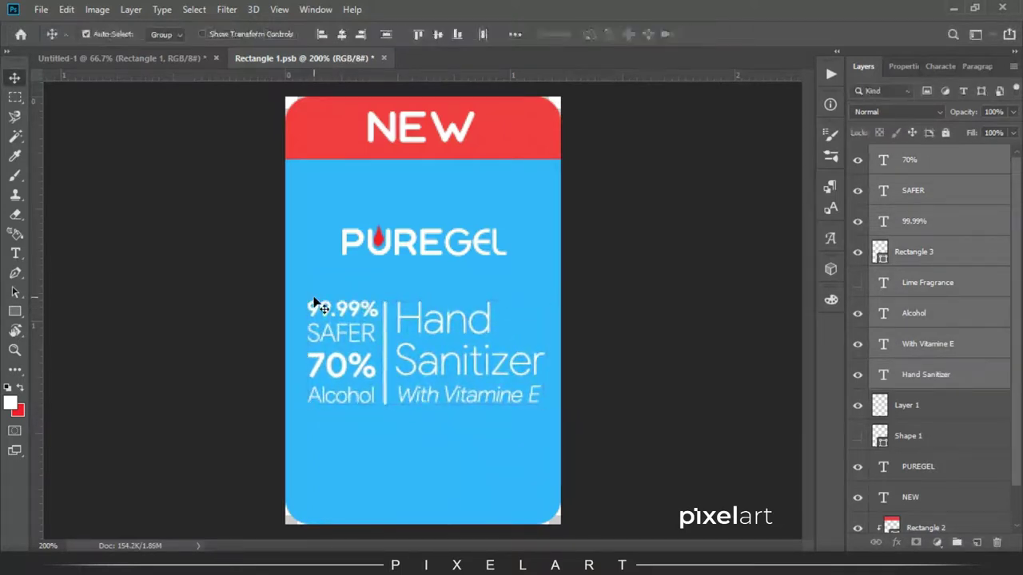
key(Down)
click(15, 311)
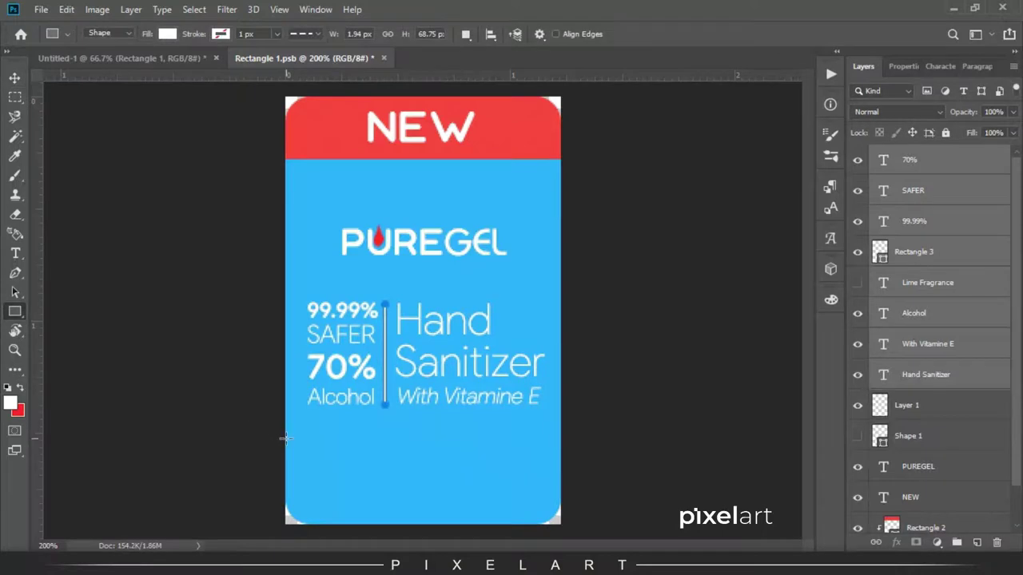
- Draw a wide rectangle bar below the text block with no outline
click(943, 161)
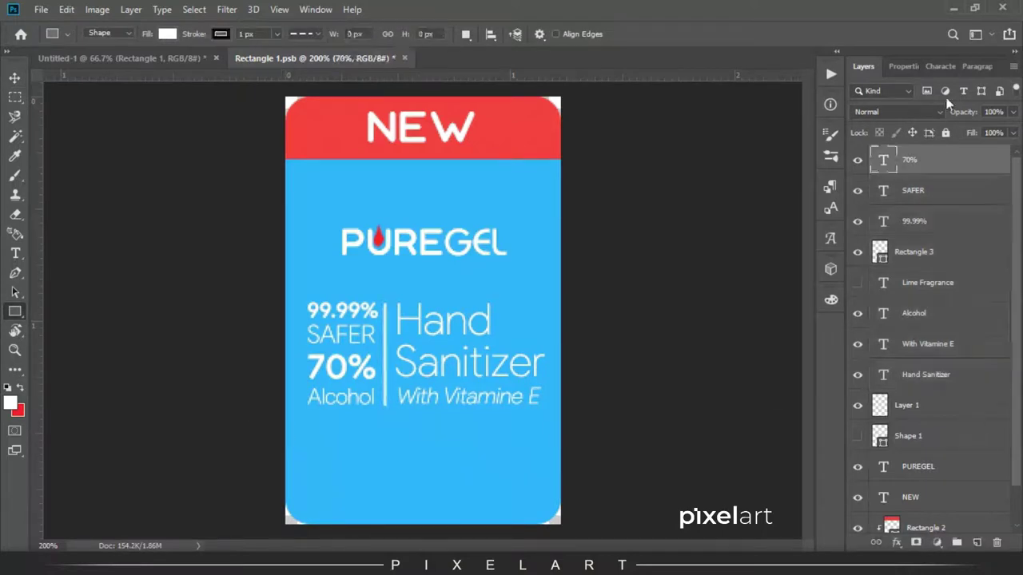
click(976, 543)
drag(261, 425, 584, 465)
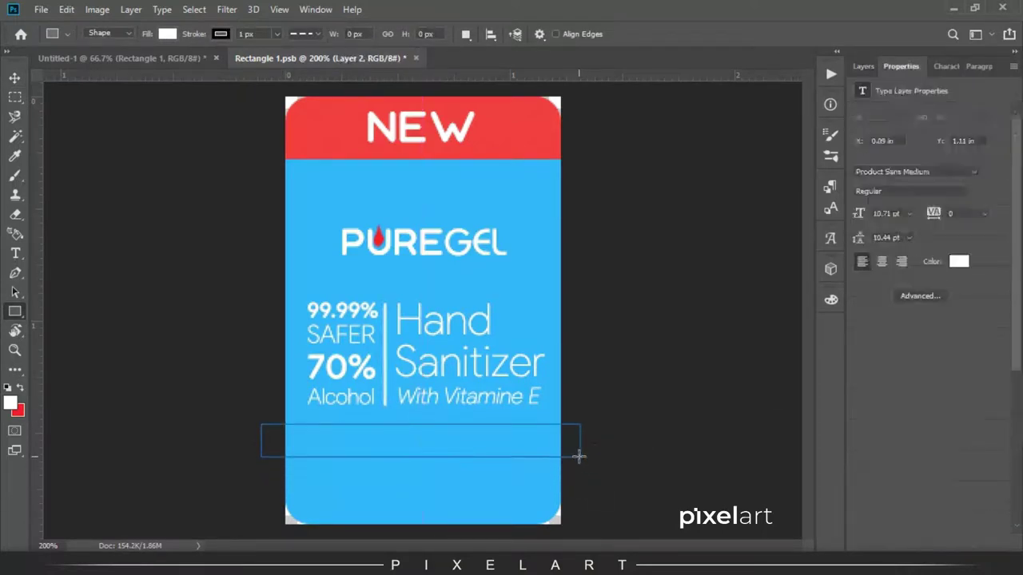
key(v)
click(862, 160)
click(870, 191)
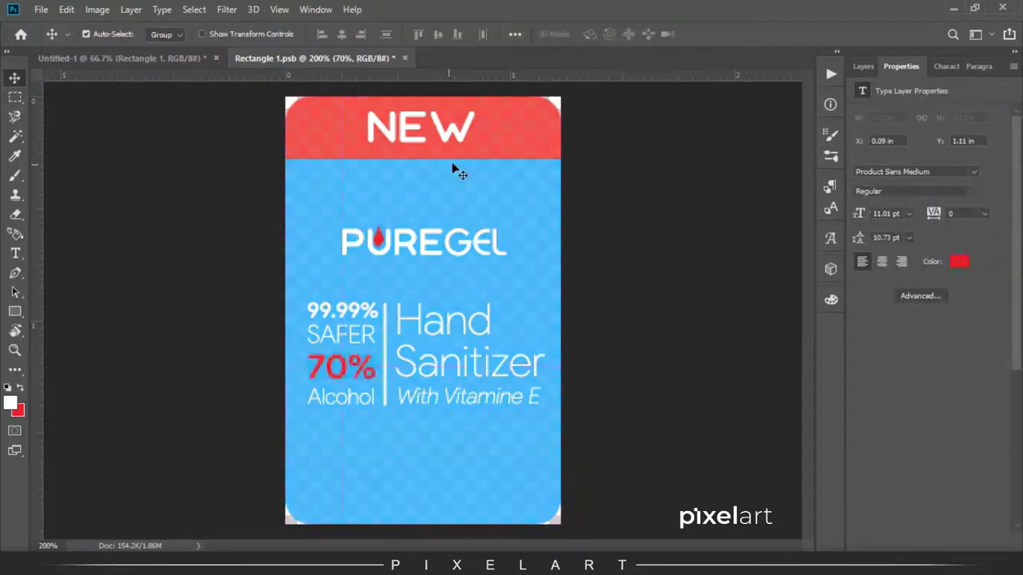
- Stretch Rectangle 4 across the full width of the lower label
click(863, 67)
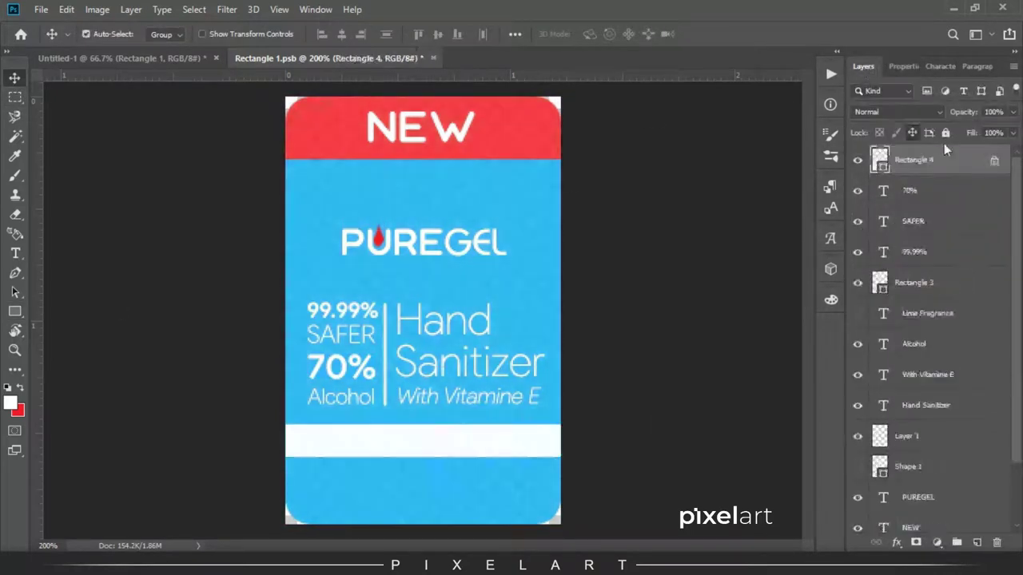
click(979, 153)
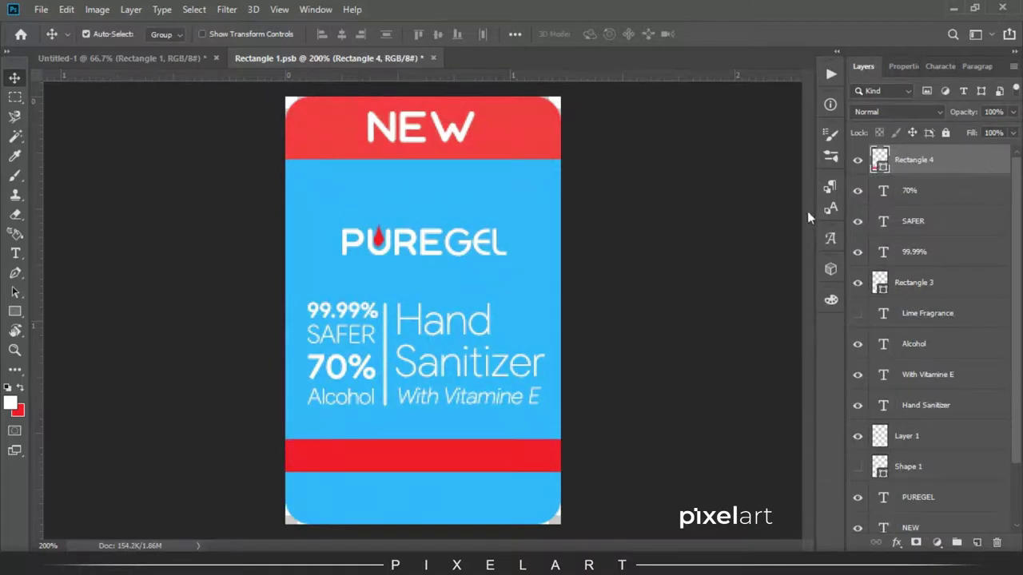
key(ctrl+t)
drag(413, 489, 426, 452)
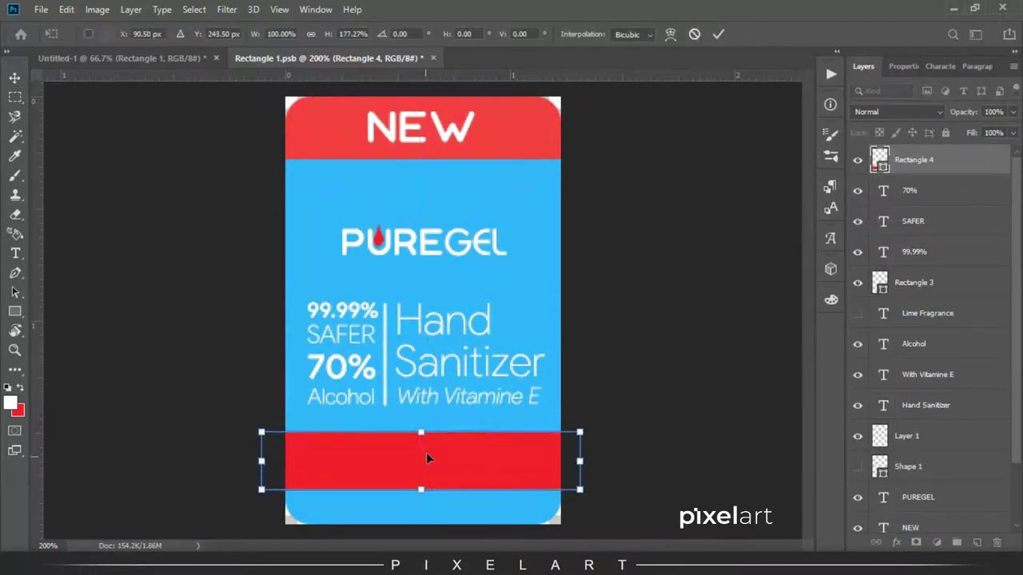
key(Return)
- Colour the band a darker blue from the Color Picker
key(i)
click(18, 410)
drag(786, 333, 780, 339)
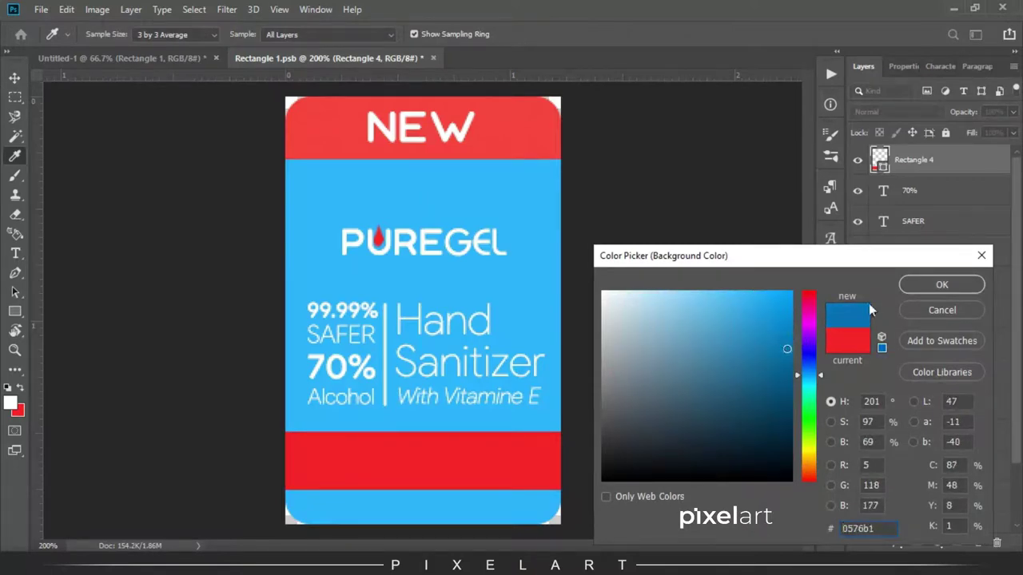
click(942, 284)
- Duplicate the Alcohol text, bring it to the top, and move it into the dark band
click(945, 204)
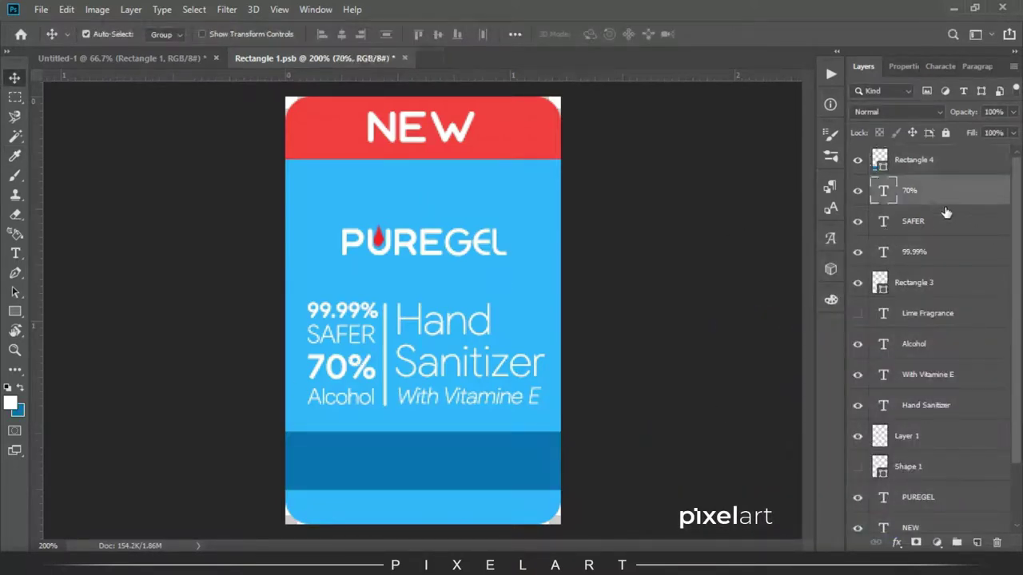
click(921, 341)
key(ctrl+j)
key(ctrl+shift+])
key(ctrl+t)
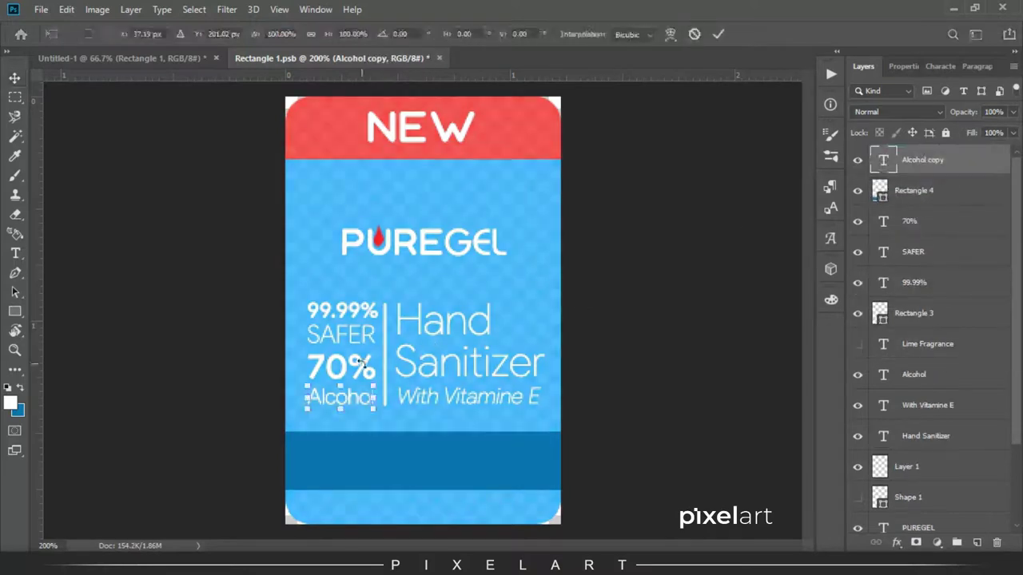
drag(359, 399, 359, 450)
key(Return)
- Retype the copy as 'KILLS GERMS WITHOUT WATER' and fit it within the band
double_click(361, 448)
key(ctrl+a)
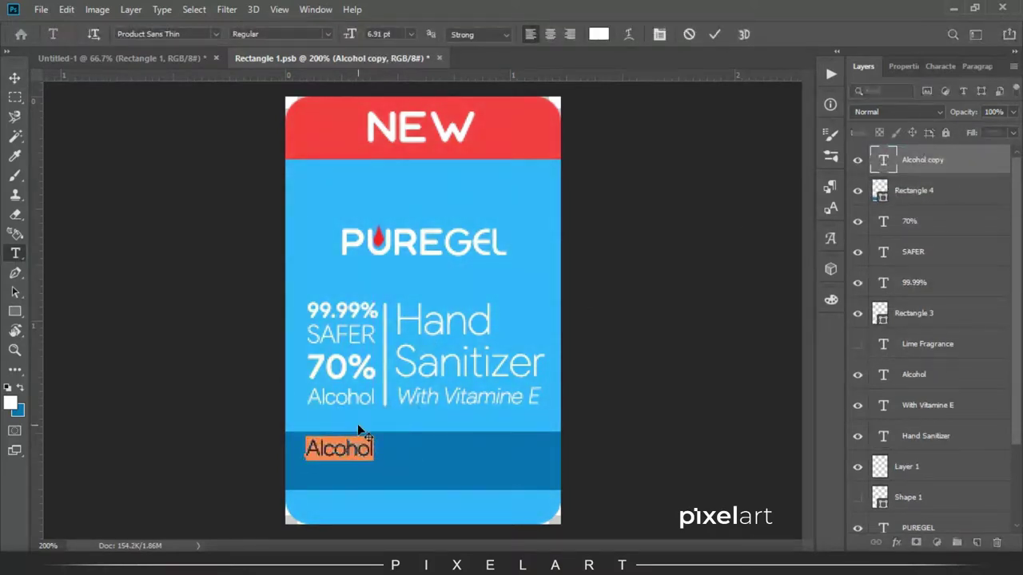
text(KILLS GE)
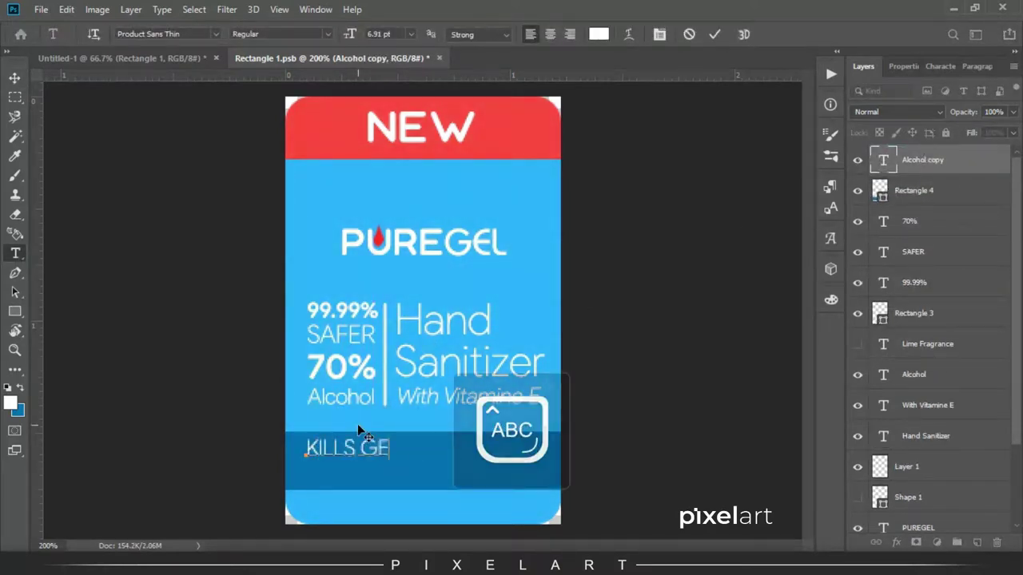
text(RMS WITHOUT WA)
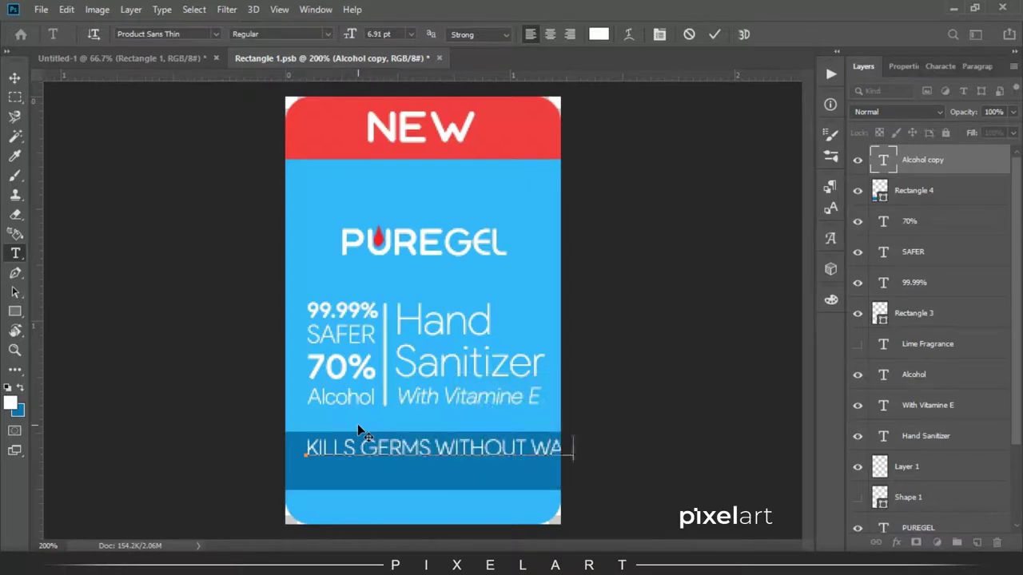
text(SH)
click(14, 77)
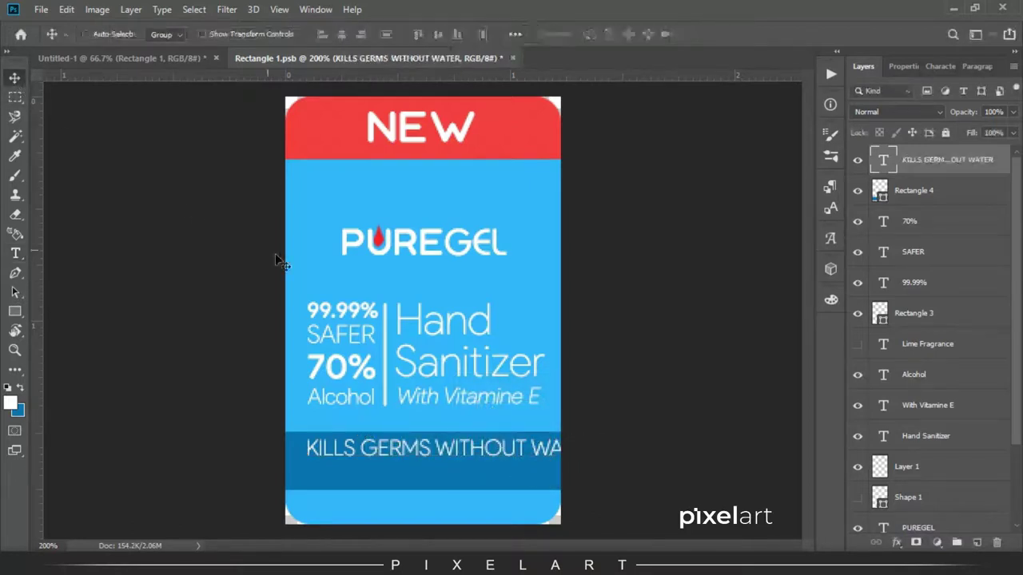
drag(472, 448, 498, 458)
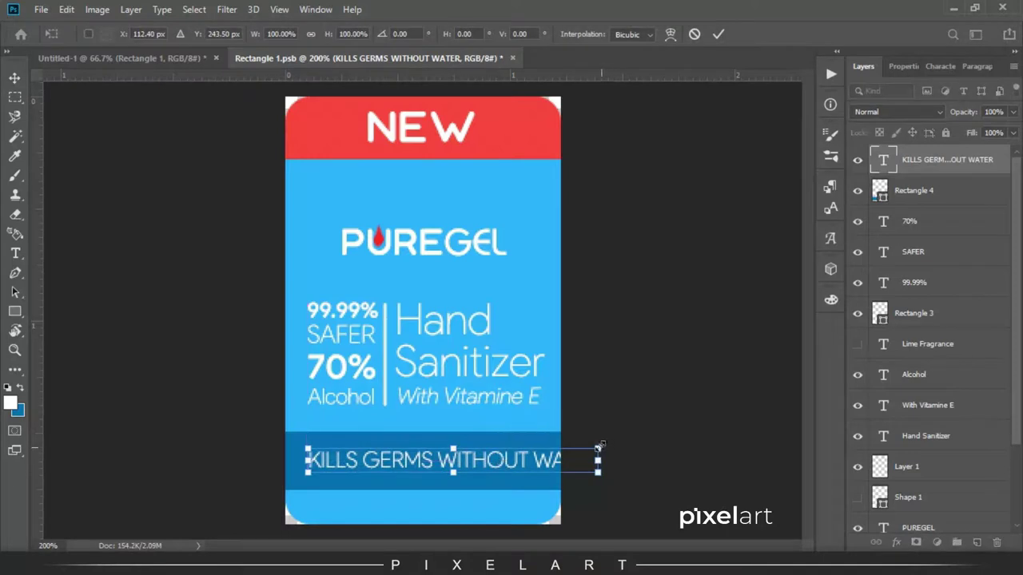
drag(597, 460, 549, 459)
key(Return)
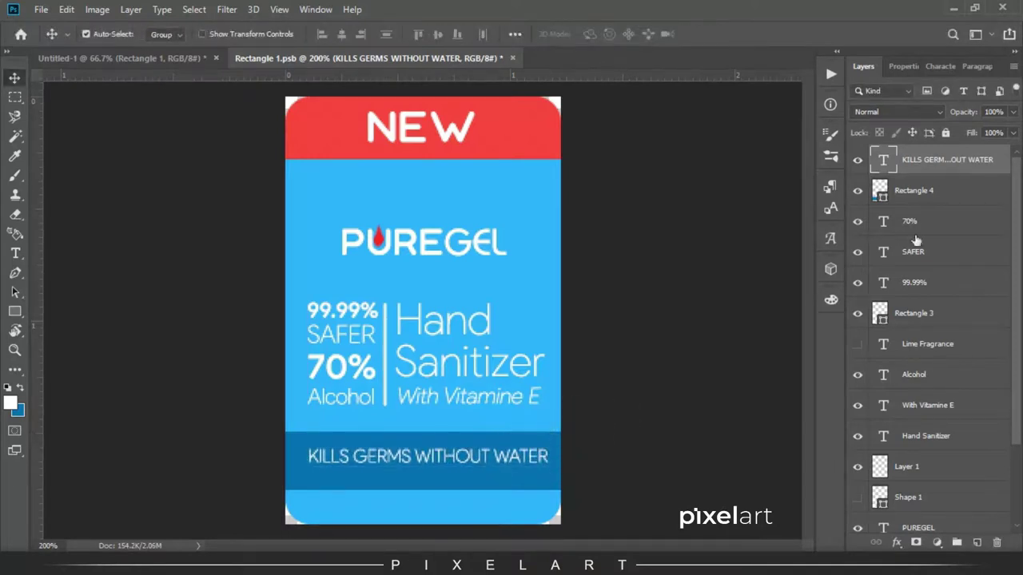
- Shorten the dark blue band from below and nudge it down slightly
click(550, 439)
key(ctrl+t)
drag(441, 487, 446, 472)
key(Return)
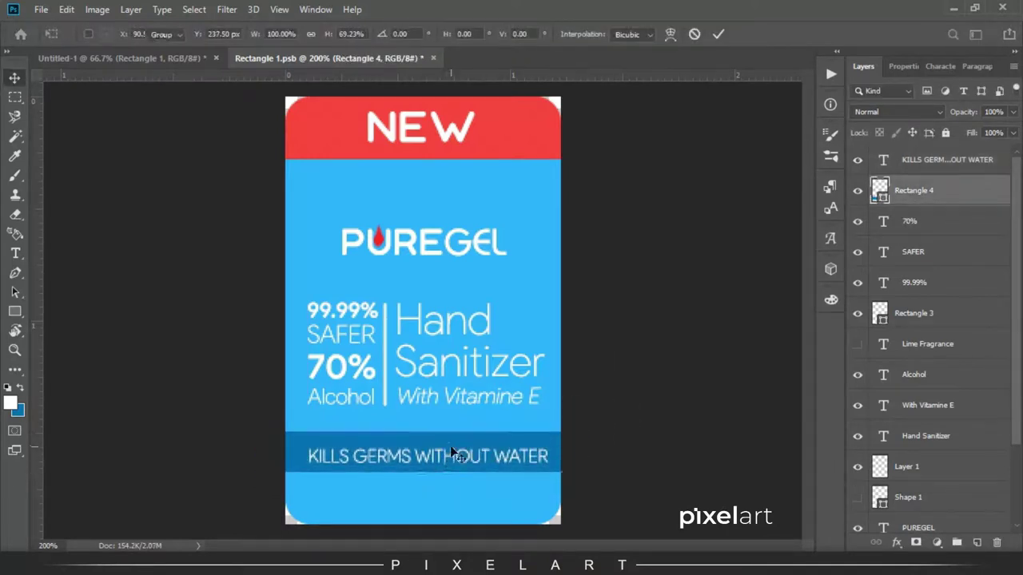
key(Down)
key(Down)
- Add an empty new layer and reselect the KILLS GERMS WITHOUT WATER text layer
click(14, 252)
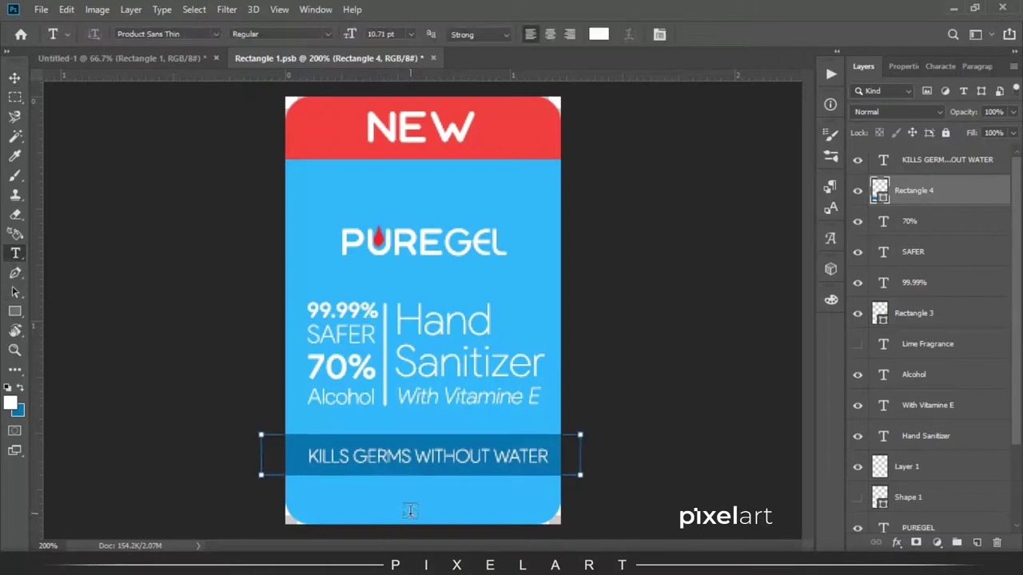
click(977, 542)
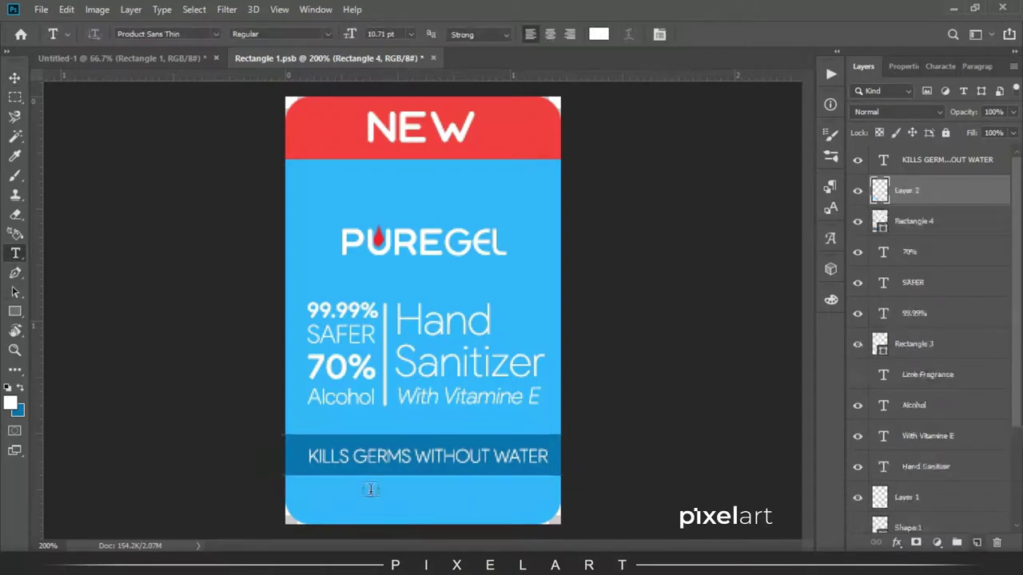
click(15, 79)
click(926, 163)
- Duplicate the slogan text and move the copy below the dark band
key(ctrl+j)
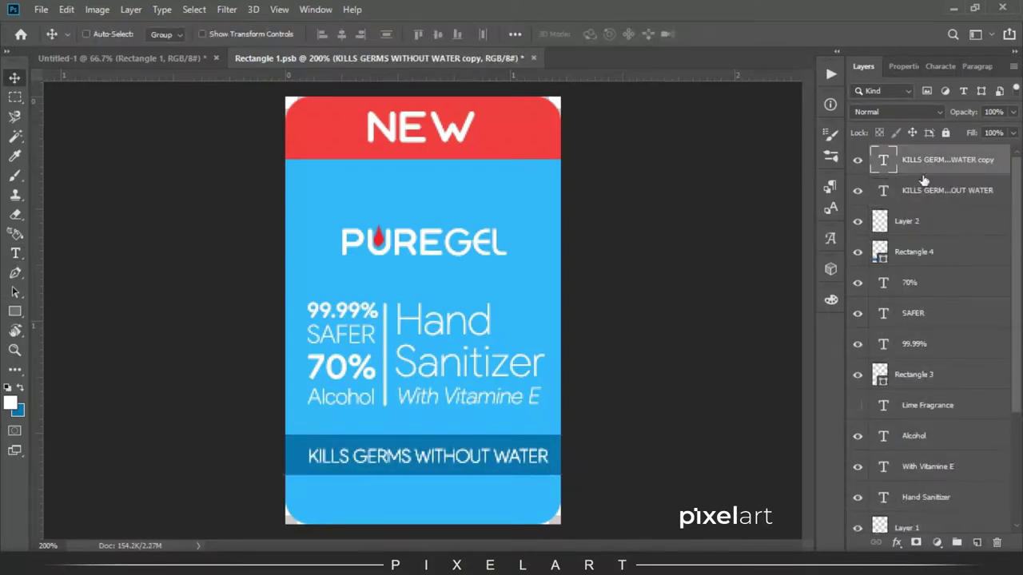
key(ctrl+t)
drag(443, 452, 448, 506)
key(Return)
- Retype the copy as '50 ML' and centre it at the label's bottom
key(t)
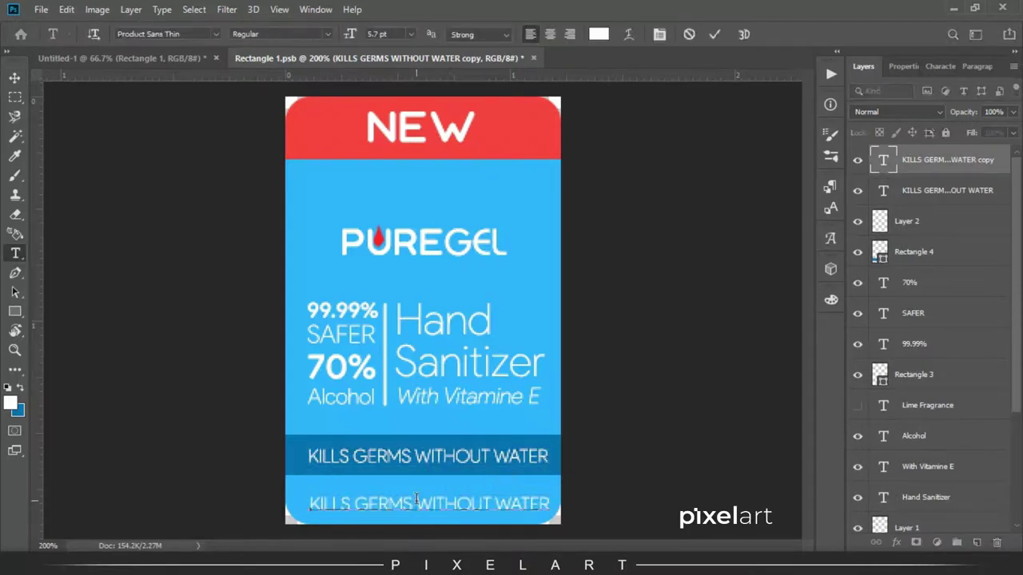
click(416, 503)
key(ctrl+a)
text(50)
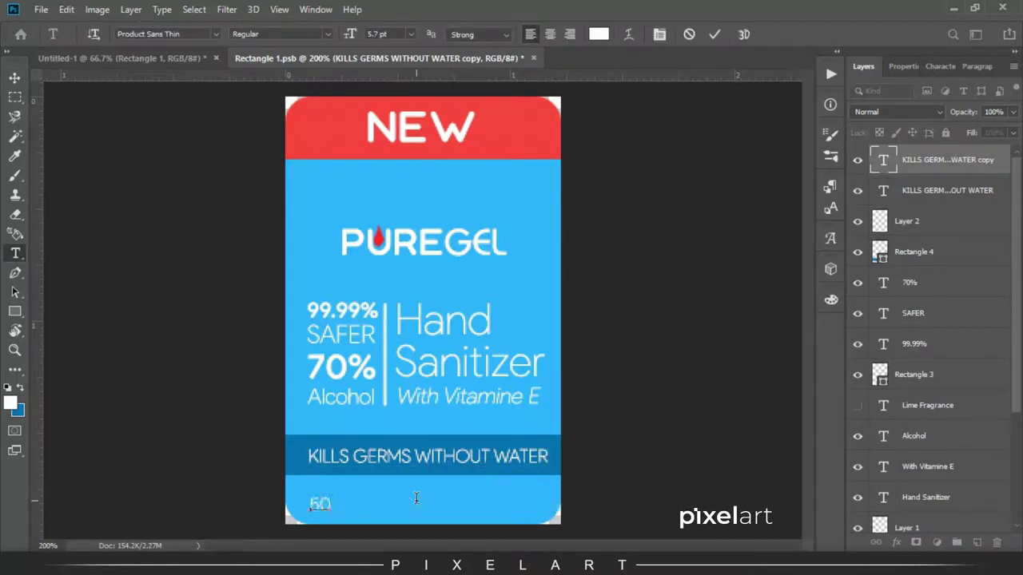
click(15, 77)
key(ctrl+t)
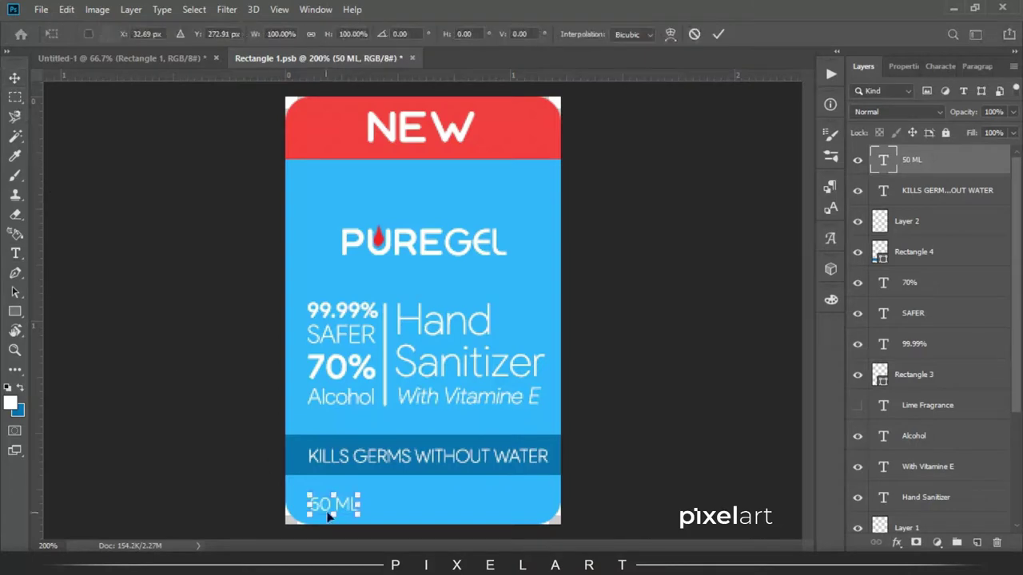
drag(332, 505, 436, 511)
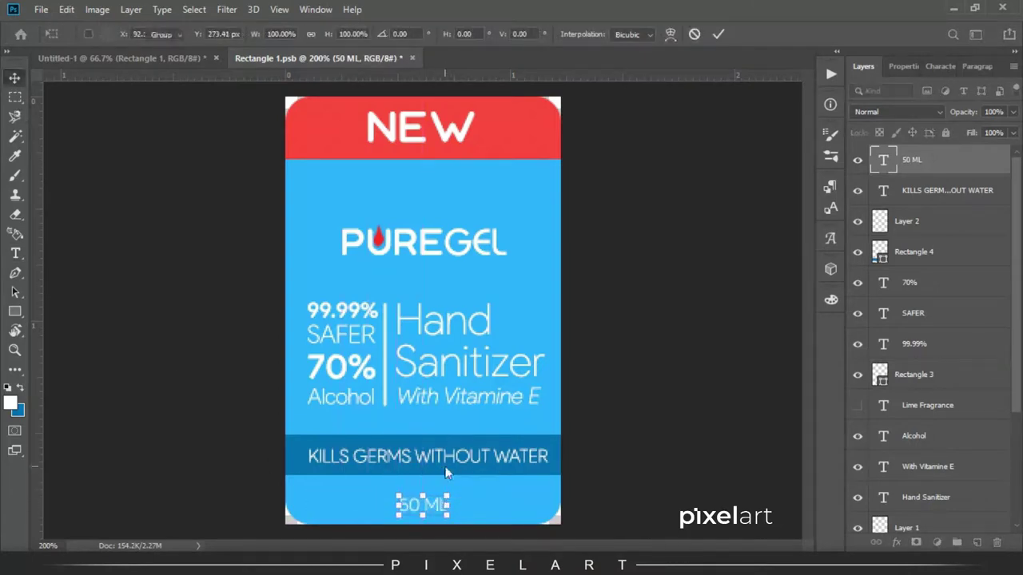
key(Return)
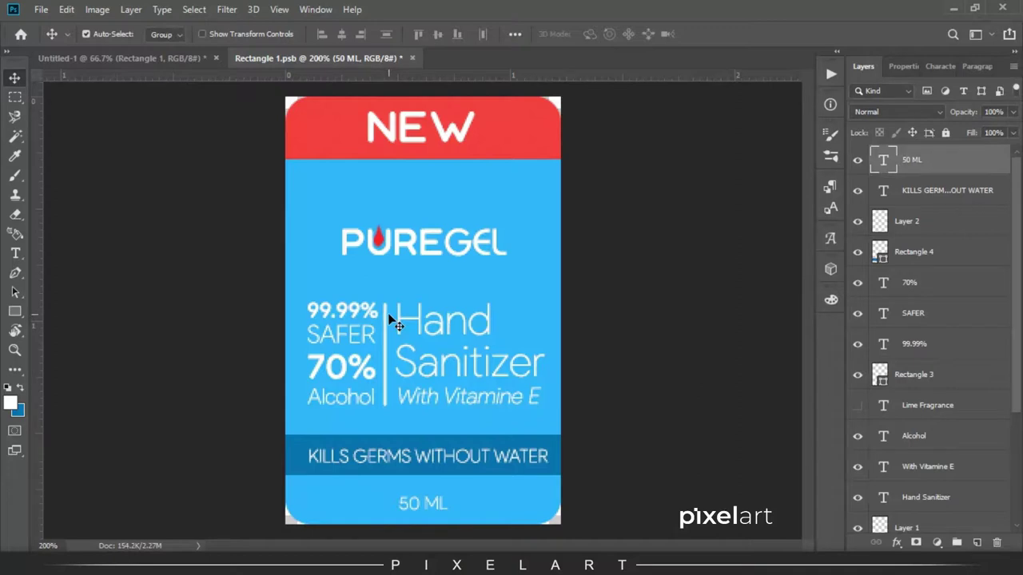
key(Caps_Lock)
- Save the label document and switch to the Untitled-1 bottle mockup
click(41, 9)
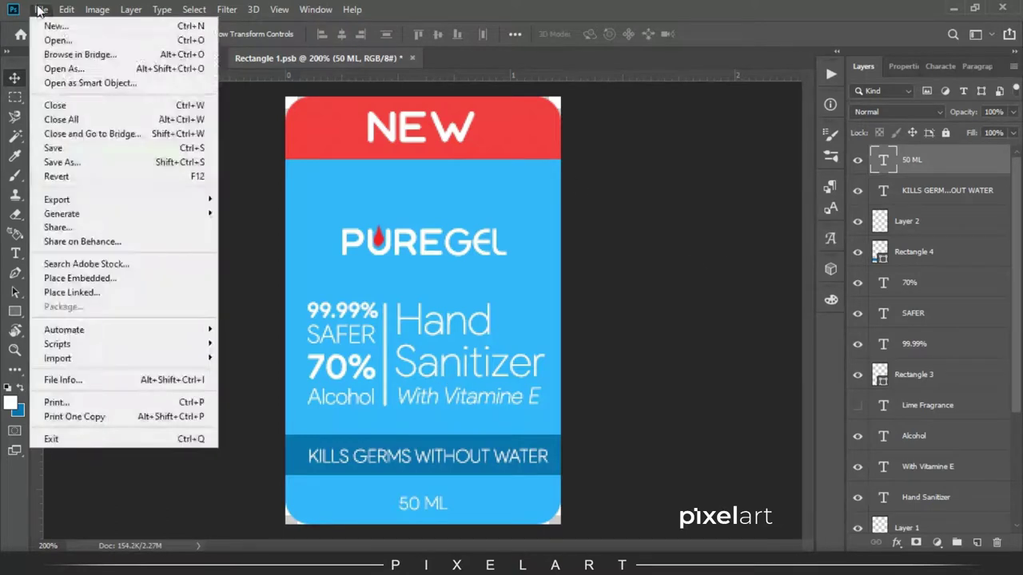
click(50, 145)
click(72, 58)
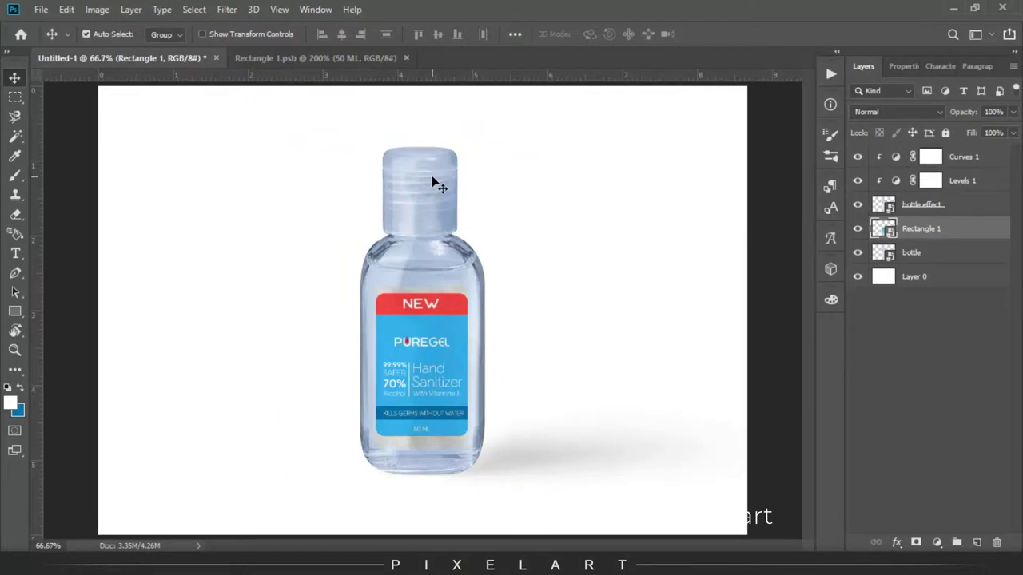
- In the label document, set the Hand Sanitizer heading to Product Sans Medium
click(329, 59)
scroll(983, 368, up, 4)
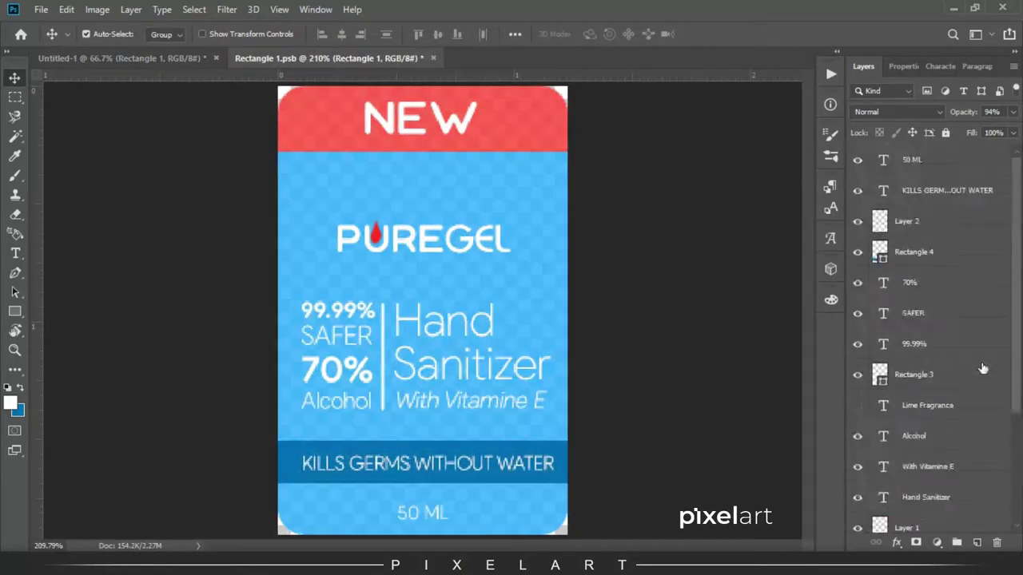
key(t)
click(399, 320)
key(ctrl+a)
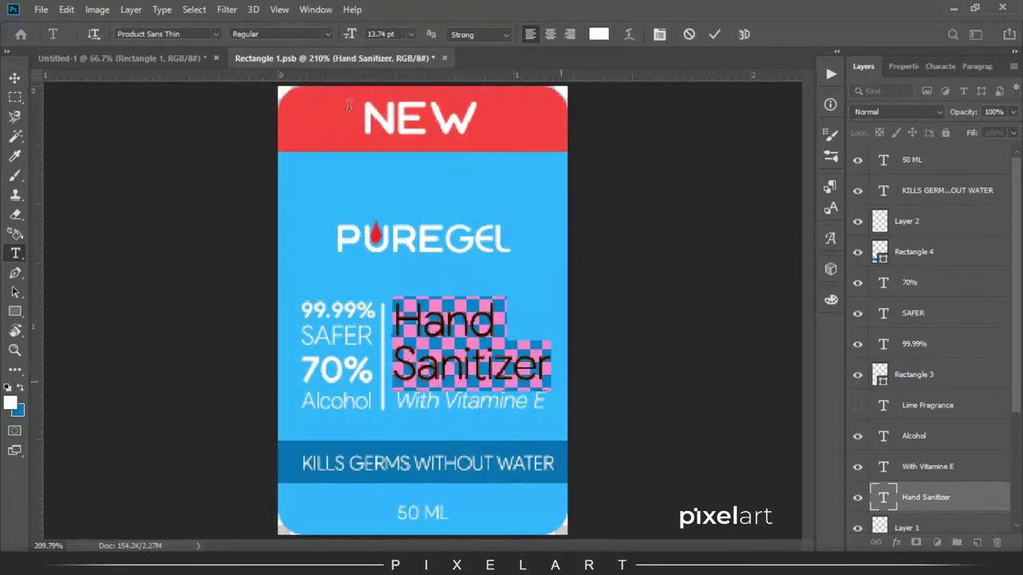
key(BackSpace)
key(BackSpace)
key(BackSpace)
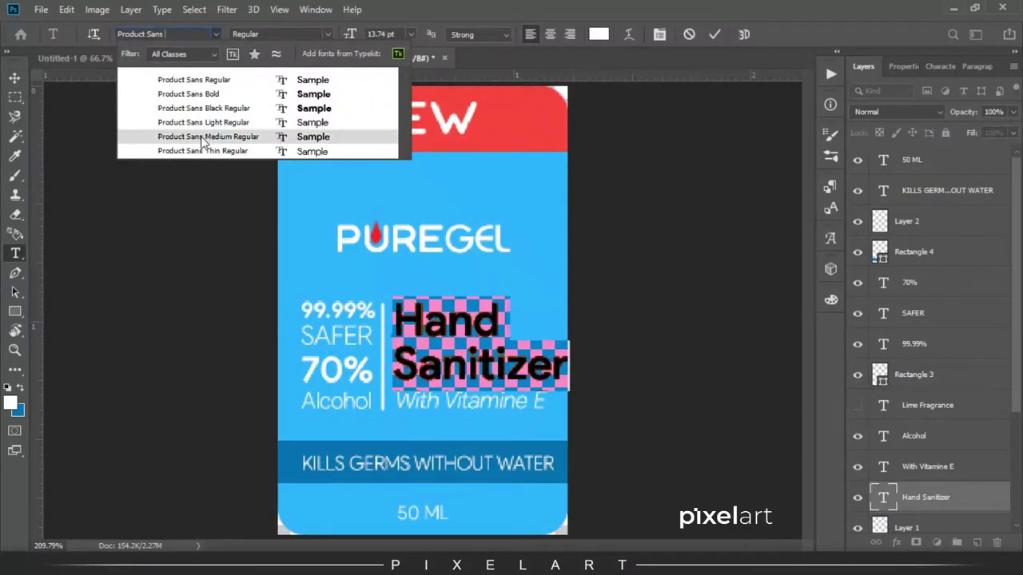
click(206, 137)
key(ctrl+Return)
- Scale the Hand Sanitizer heading slightly smaller, then copy a virus image from Chrome
key(ctrl+t)
drag(568, 390, 549, 396)
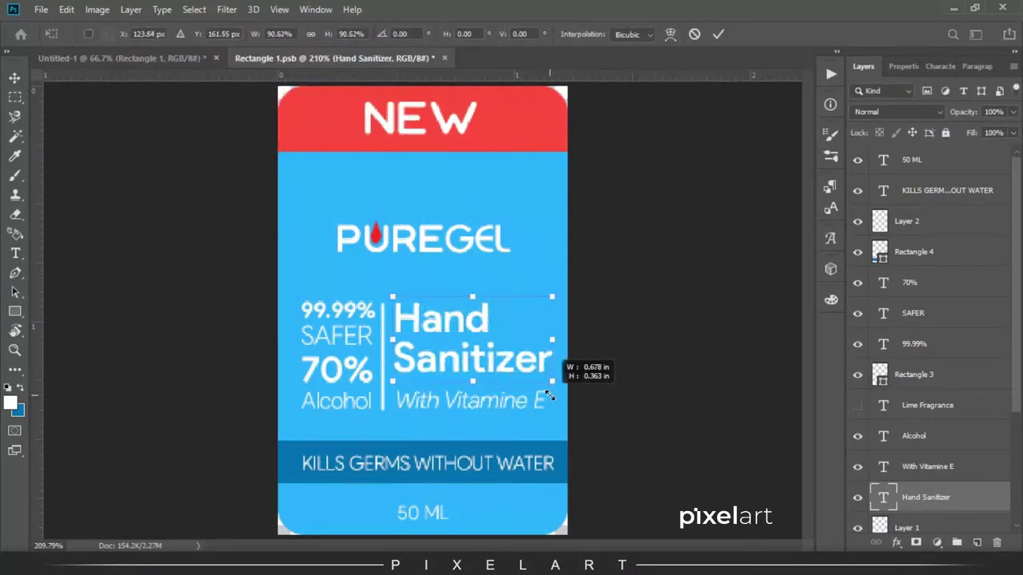
key(Return)
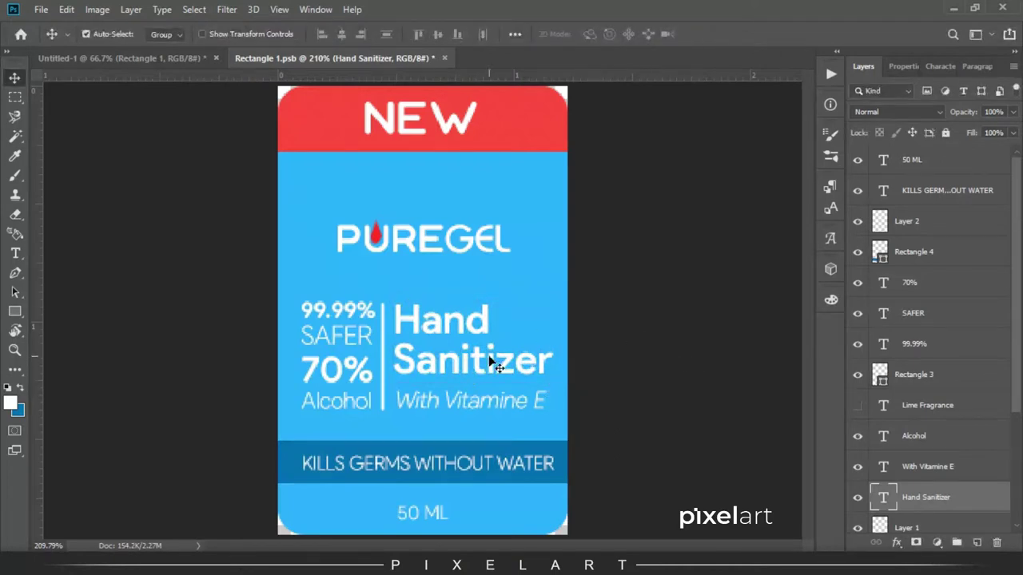
right_click(703, 273)
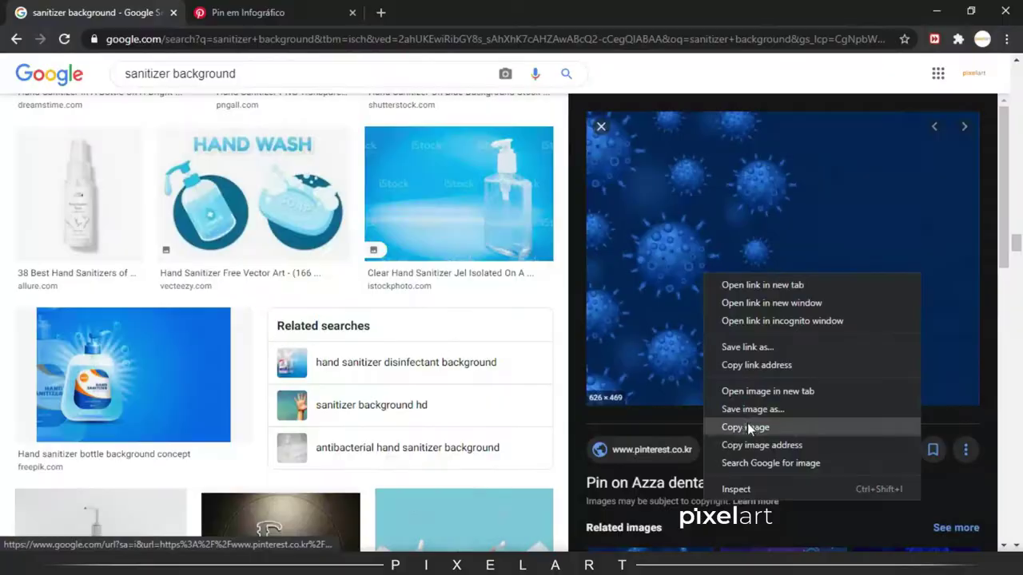
click(747, 425)
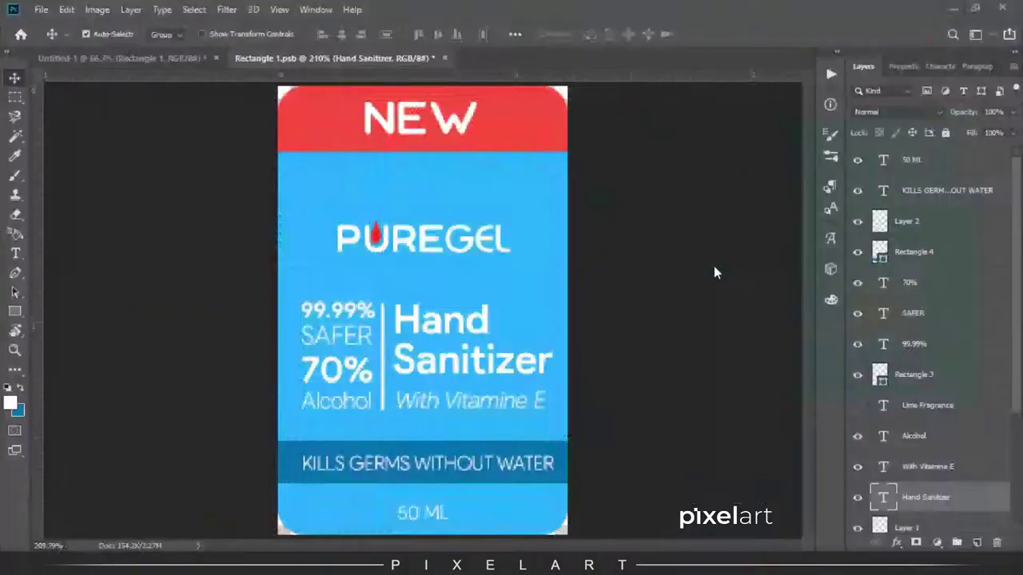
- Paste the virus image above the 50 ML layer and shrink it to the label's size
click(923, 160)
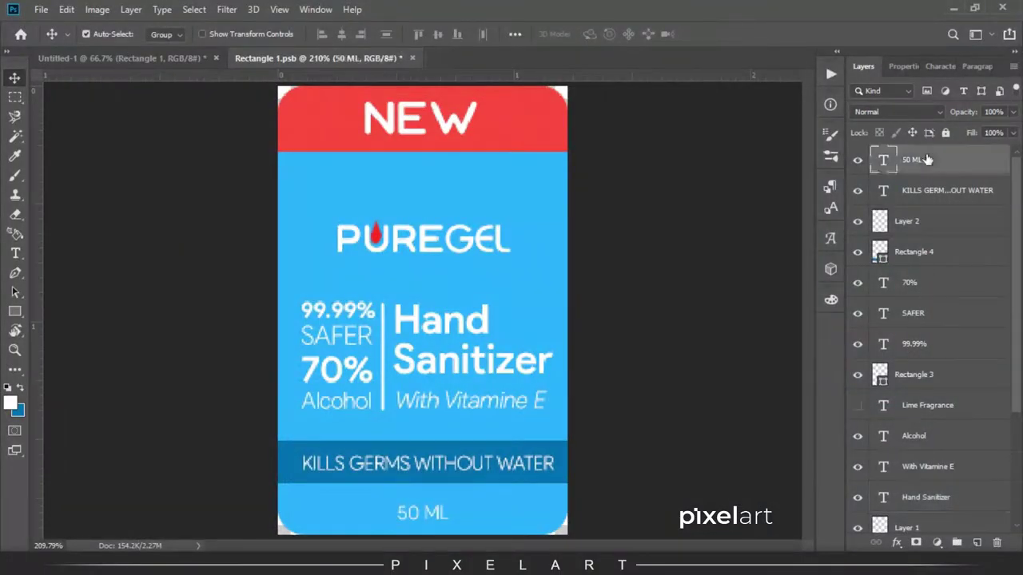
key(ctrl+v)
key(ctrl+t)
key(ctrl+0)
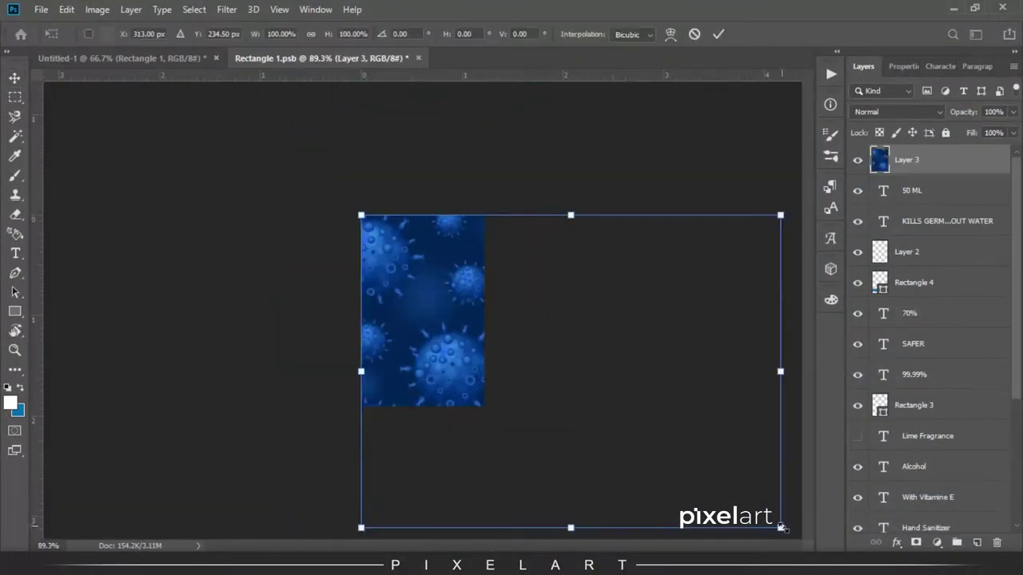
drag(781, 528, 610, 418)
key(Return)
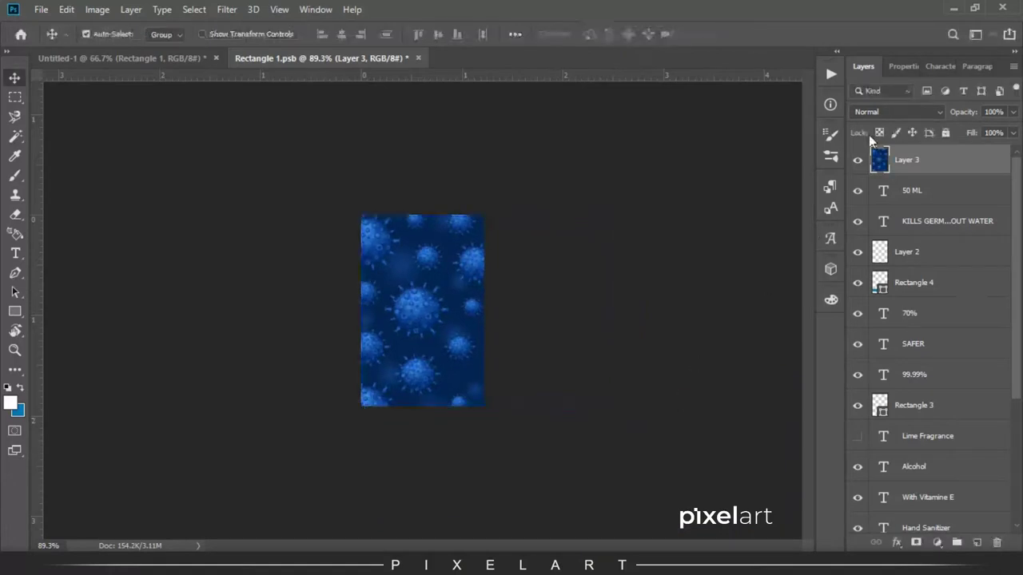
- Set the virus texture to Soft Light, clip it to Rectangle 1, and save the file
click(879, 112)
click(871, 291)
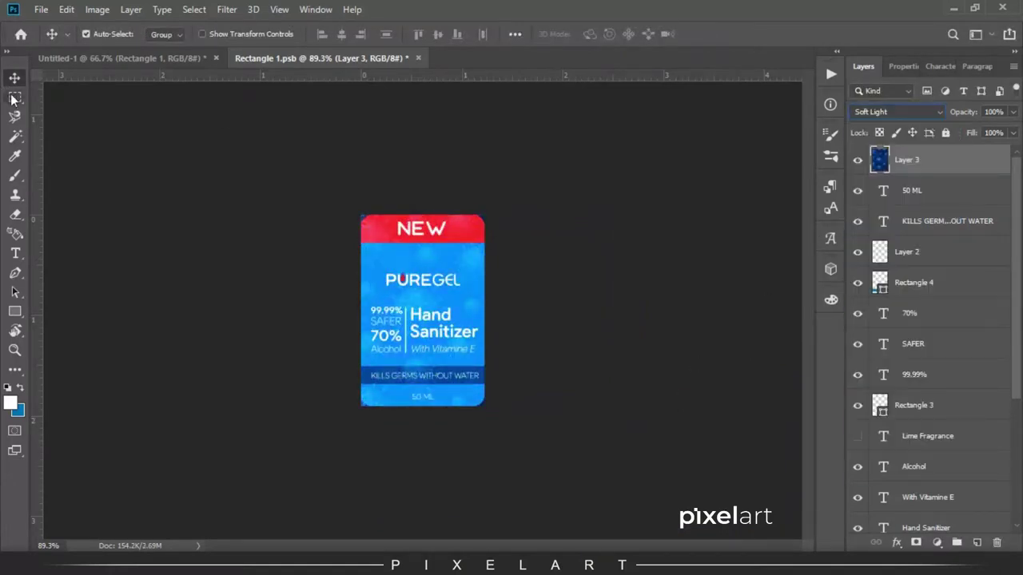
scroll(943, 239, down, 3)
scroll(927, 336, down, 3)
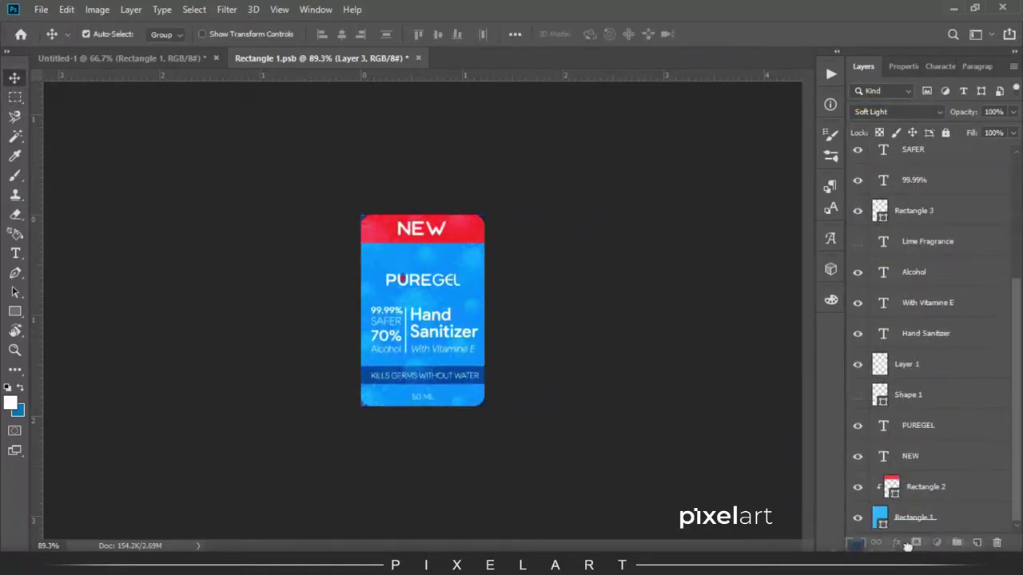
alt+click(912, 504)
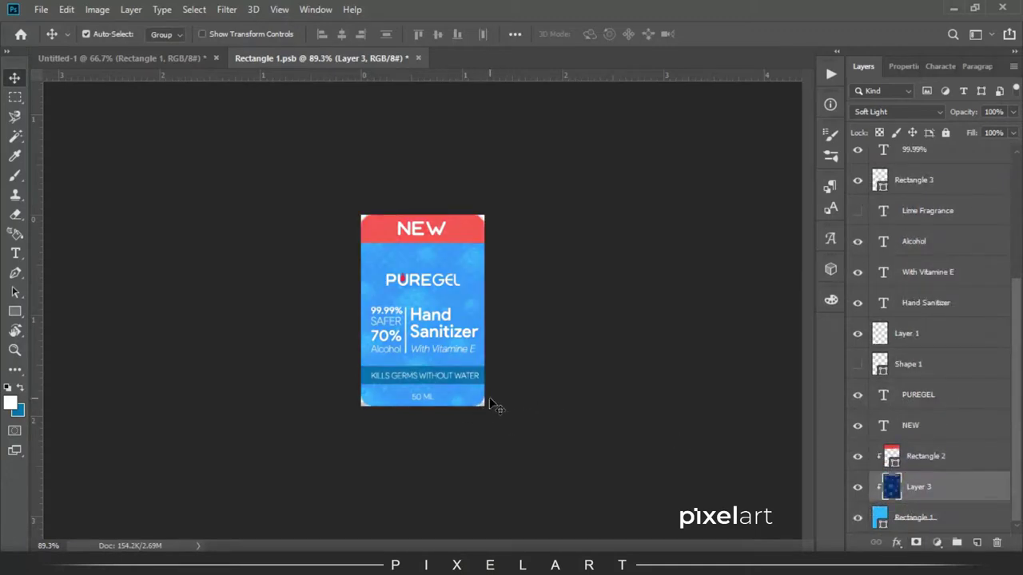
key(ctrl+plus)
key(ctrl+plus)
click(40, 9)
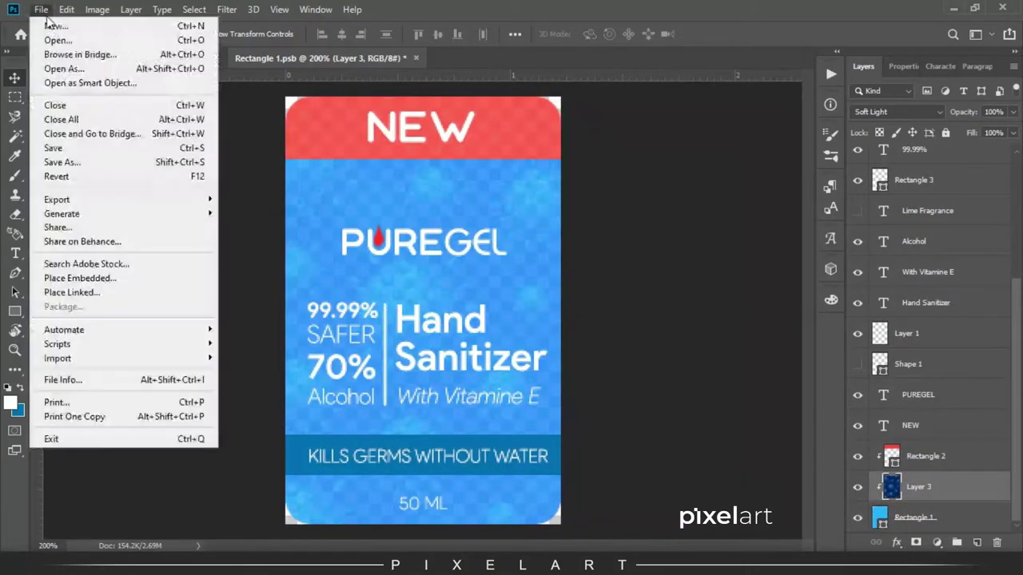
click(136, 150)
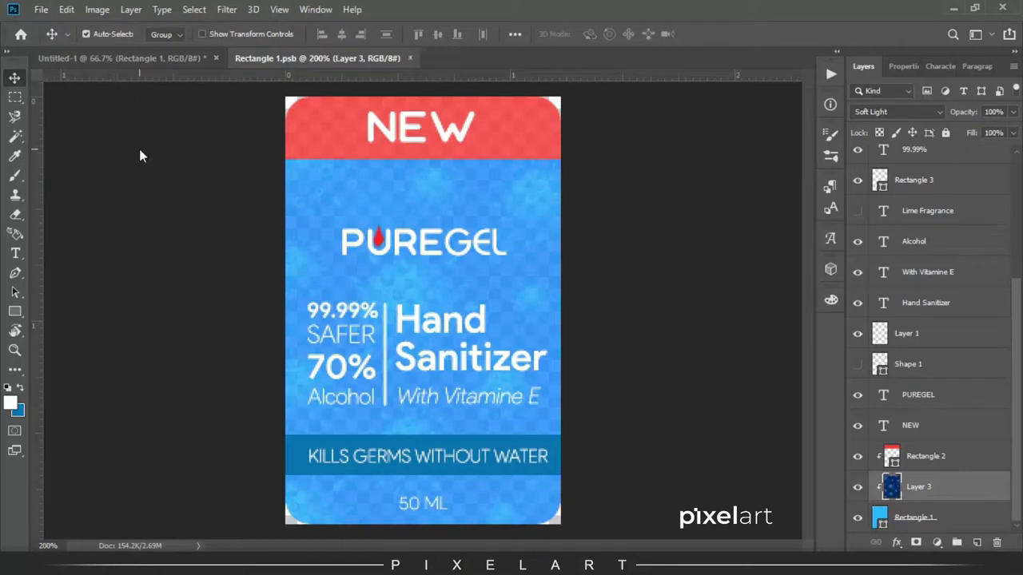
- In the mockup, fill Layer 0 with a duller blue sampled from the label
click(136, 63)
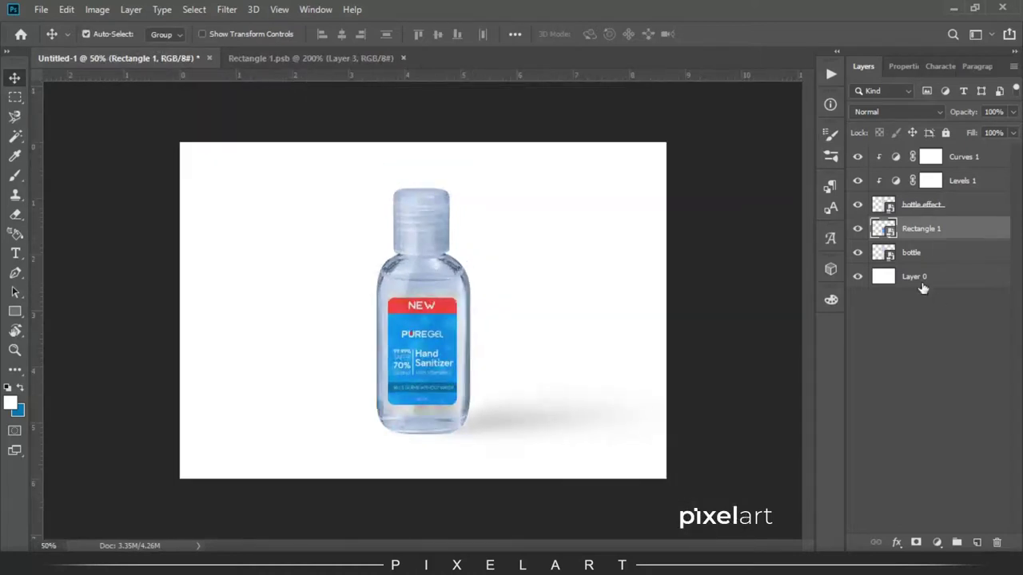
click(923, 282)
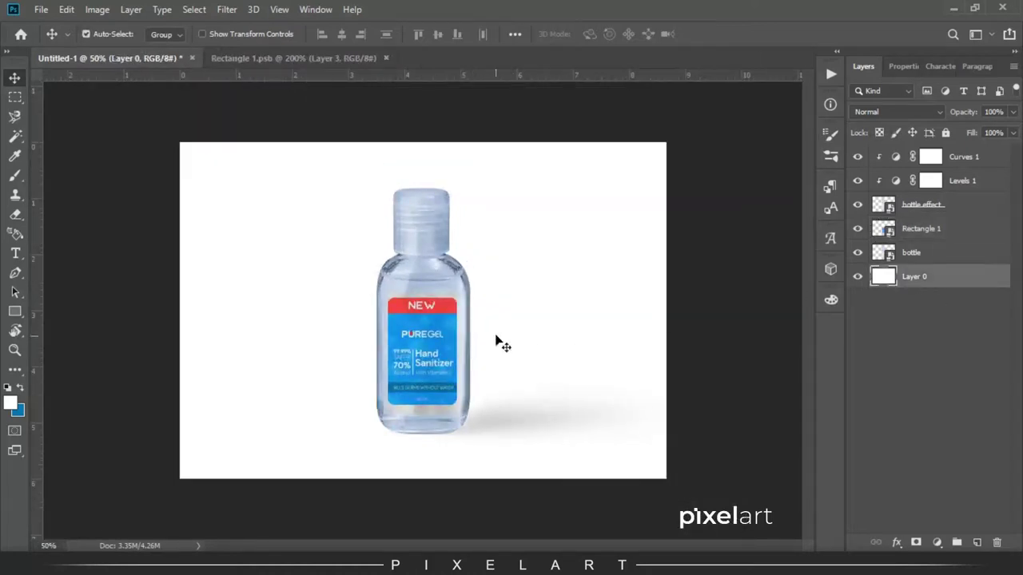
key(i)
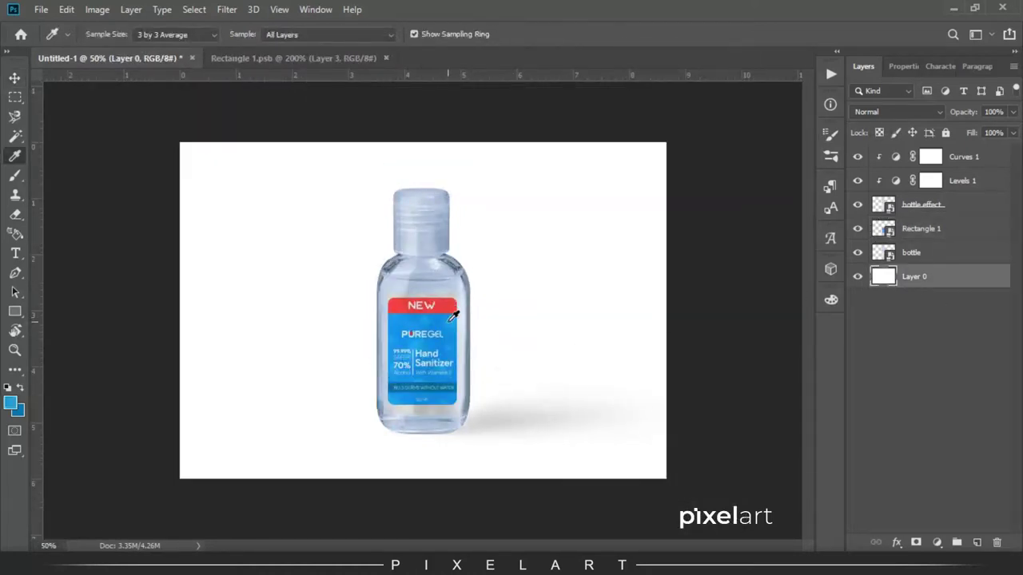
click(16, 83)
key(alt+BackSpace)
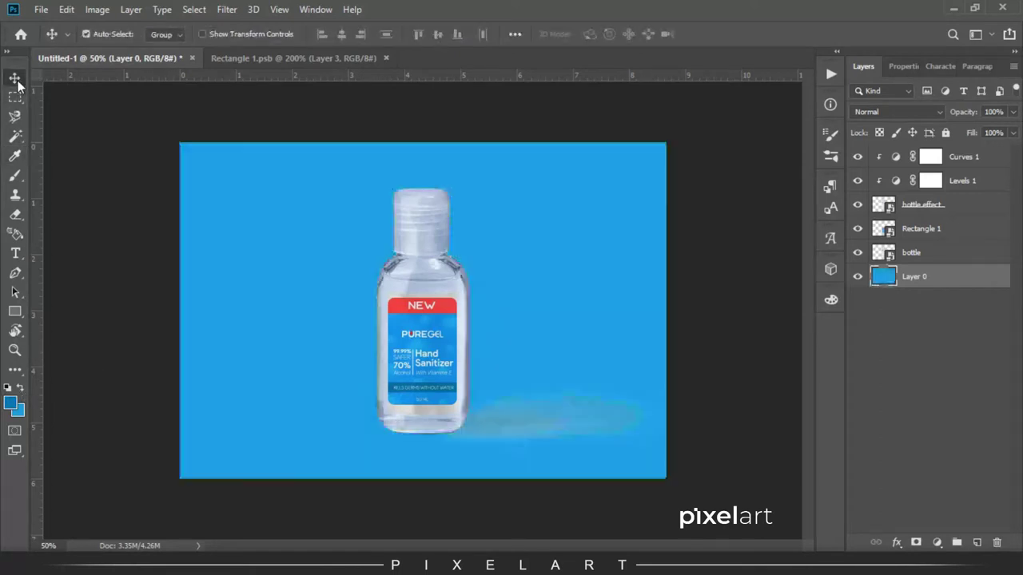
click(505, 410)
key(v)
key(alt+BackSpace)
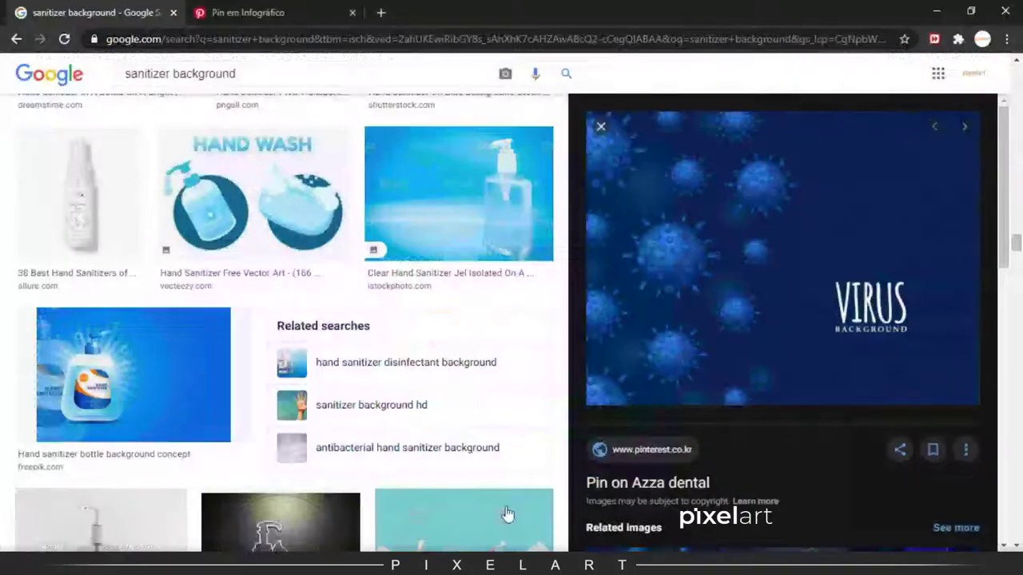
- Copy the virus background image from Chrome and paste it into the mockup
right_click(682, 304)
click(735, 457)
scroll(716, 348, down, 3)
scroll(716, 347, up, 3)
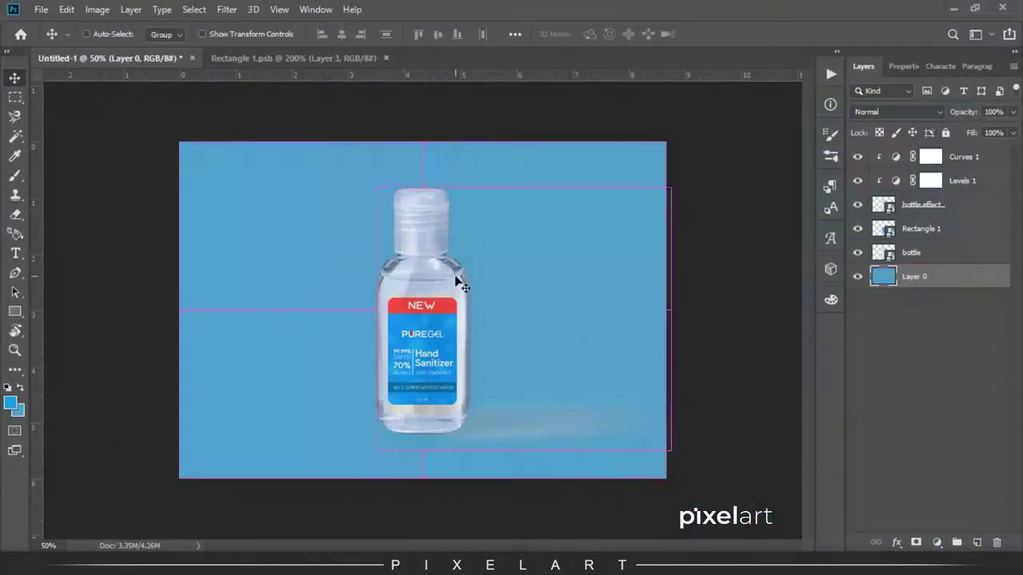
key(ctrl+v)
key(ctrl+t)
- Enlarge and reposition the virus image so it covers the whole canvas
drag(545, 222, 687, 155)
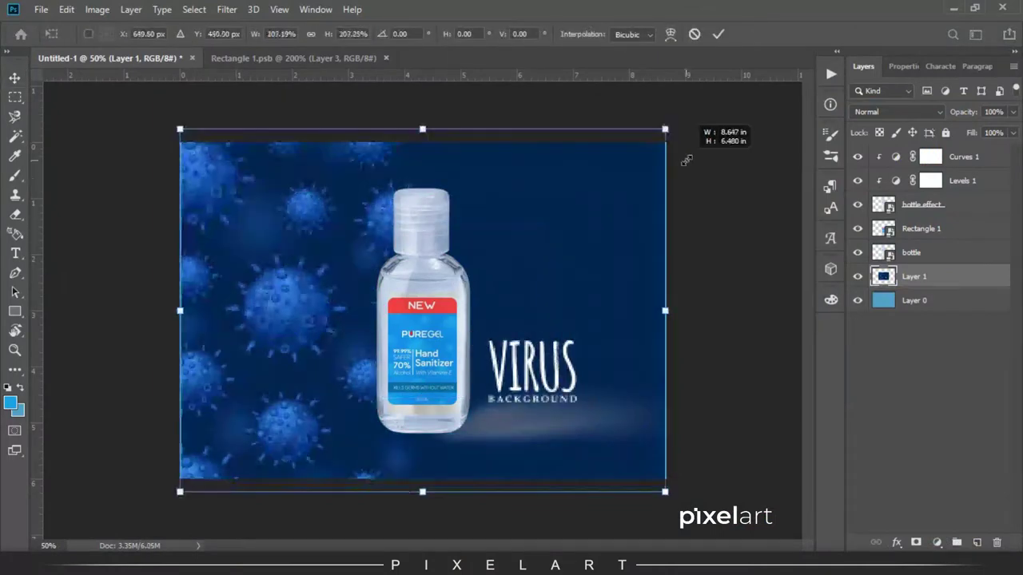
mouse_move(627, 284)
mouse_down()
mouse_move(543, 286)
mouse_move(626, 285)
mouse_up()
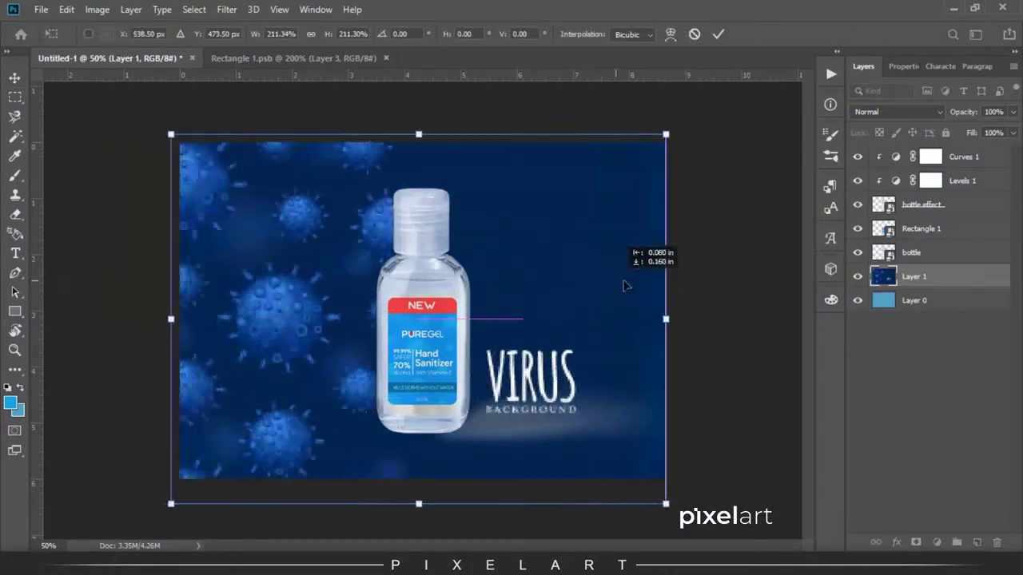
drag(670, 135, 674, 132)
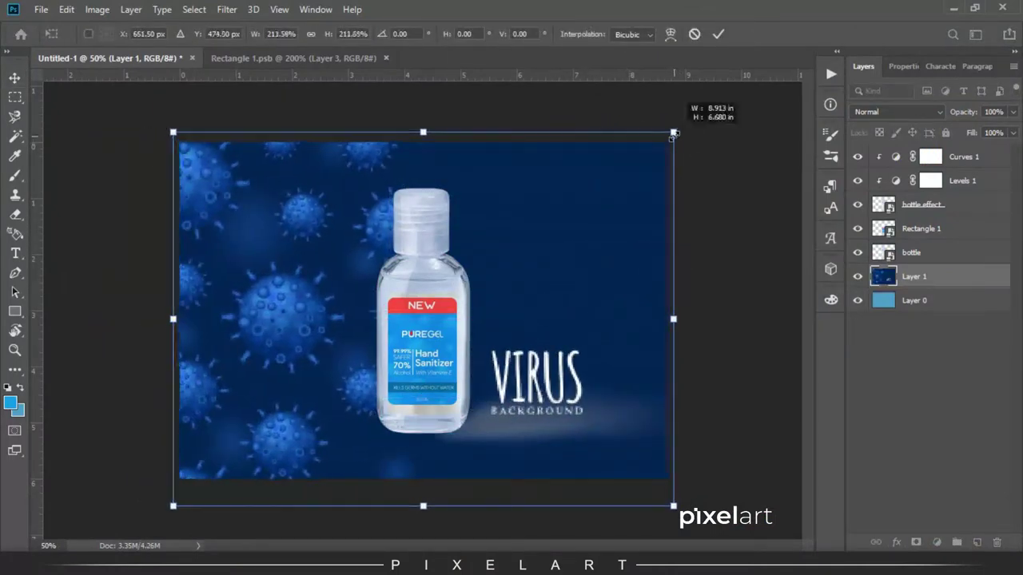
drag(605, 250, 605, 219)
key(Return)
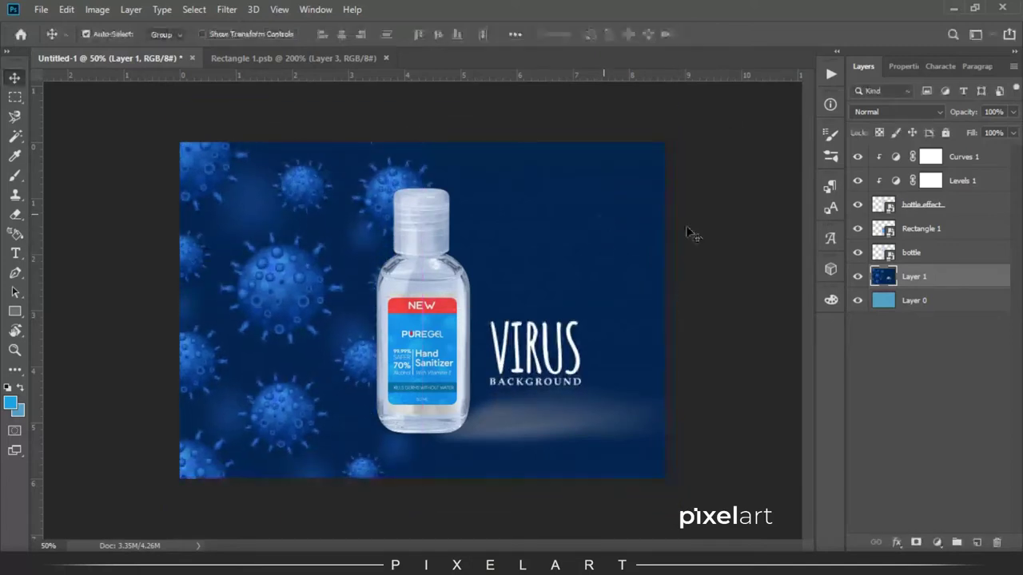
- Set the virus layer to Soft Light at about 28% opacity
click(15, 78)
click(887, 112)
click(871, 296)
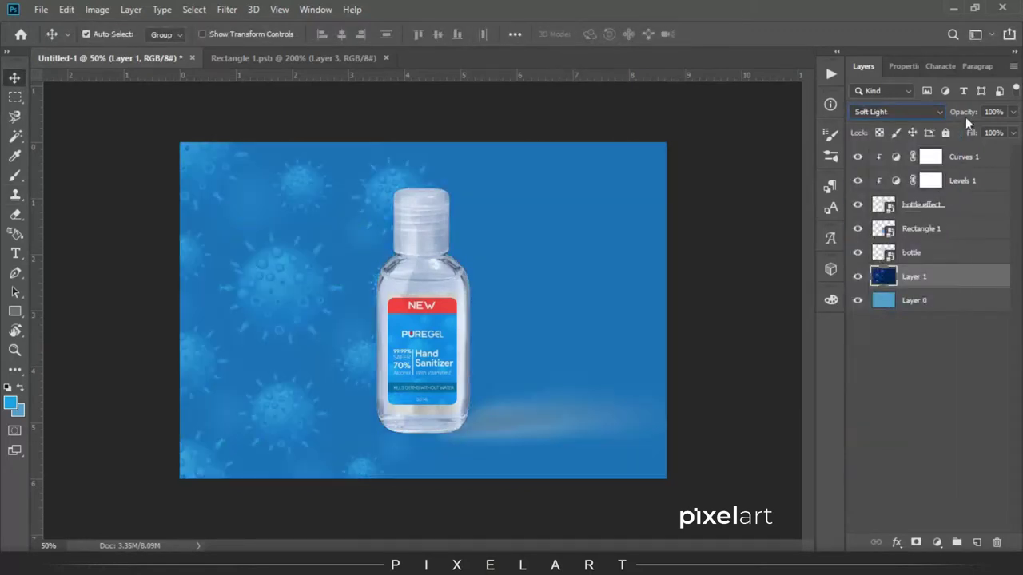
drag(965, 116, 908, 114)
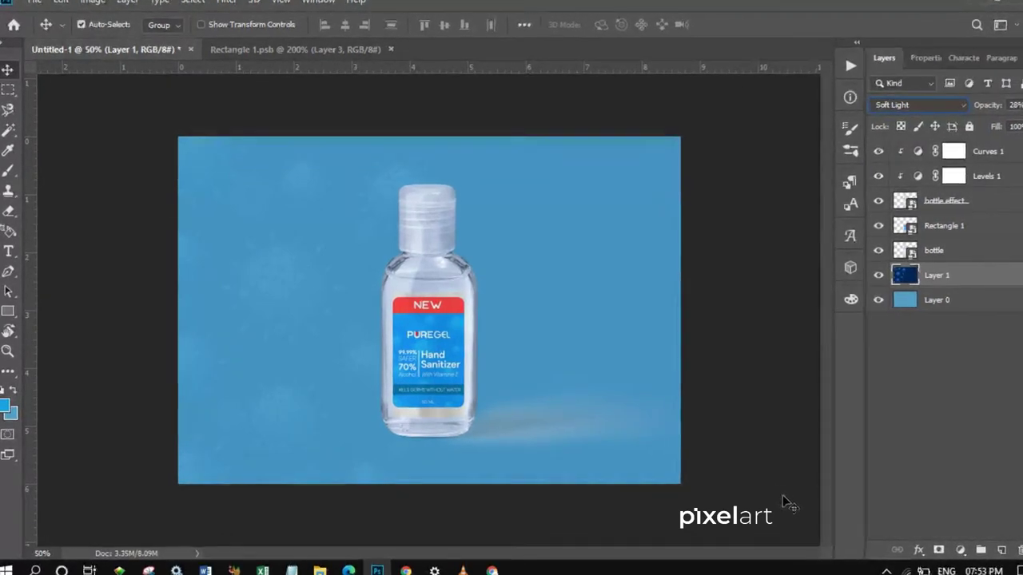
click(774, 455)
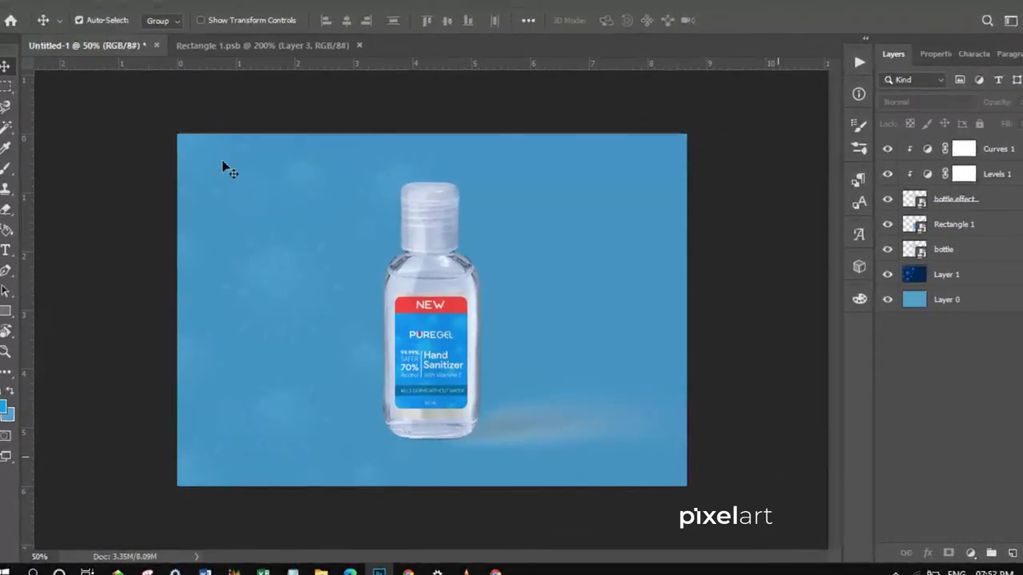